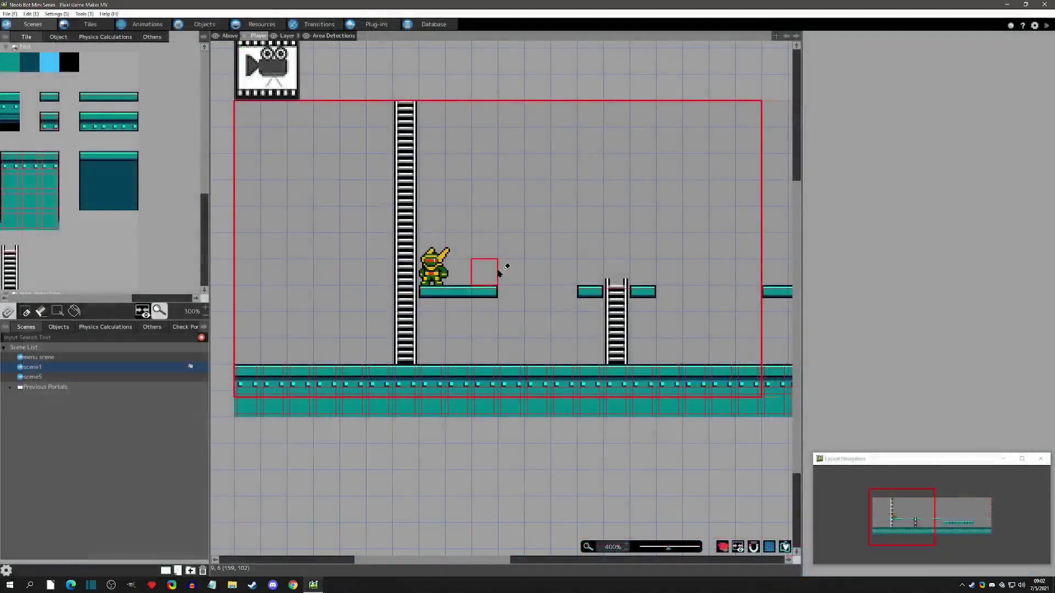
# Step: Erase the ground tiles between the first tile column and the ladder to make a pit four tiles wide
pyautogui.moveTo(277, 373)
pyautogui.mouseDown()
pyautogui.moveTo(281, 406)
pyautogui.moveTo(346, 405)
pyautogui.moveTo(349, 382)
pyautogui.moveTo(296, 381)
pyautogui.moveTo(324, 384)
pyautogui.moveTo(291, 402)
pyautogui.mouseUp()
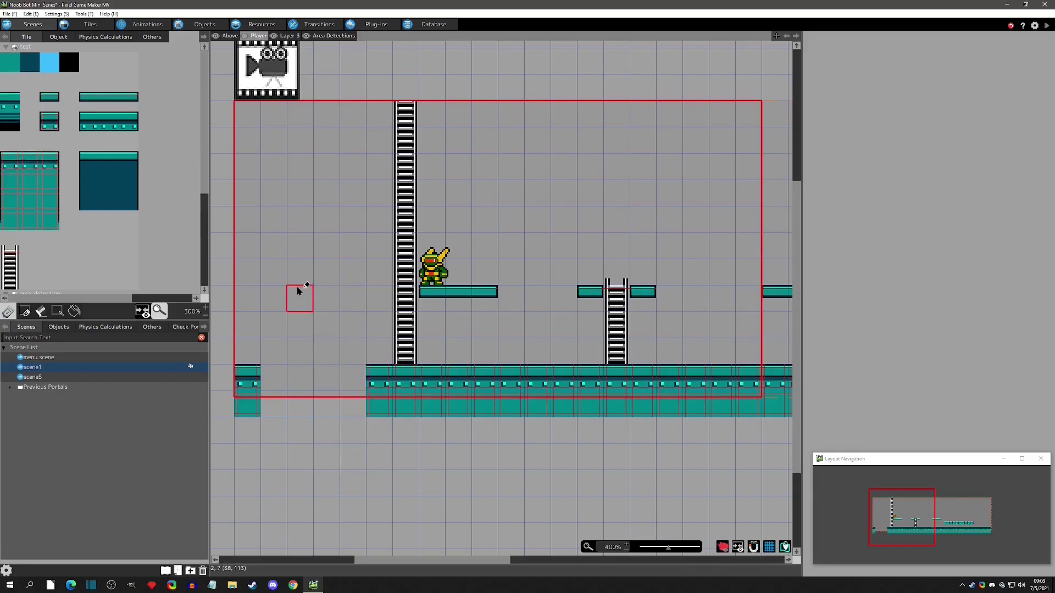
pyautogui.click(58, 37)
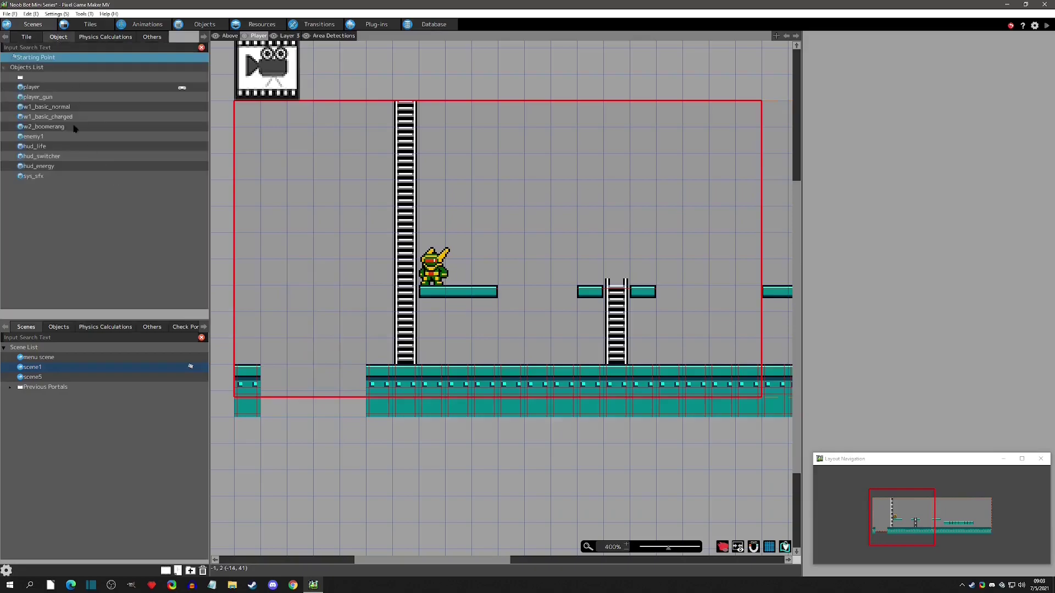
pyautogui.click(27, 37)
# Step: Tint the area_detection tile 2 red by setting its green and blue hue values to 0
pyautogui.click(88, 25)
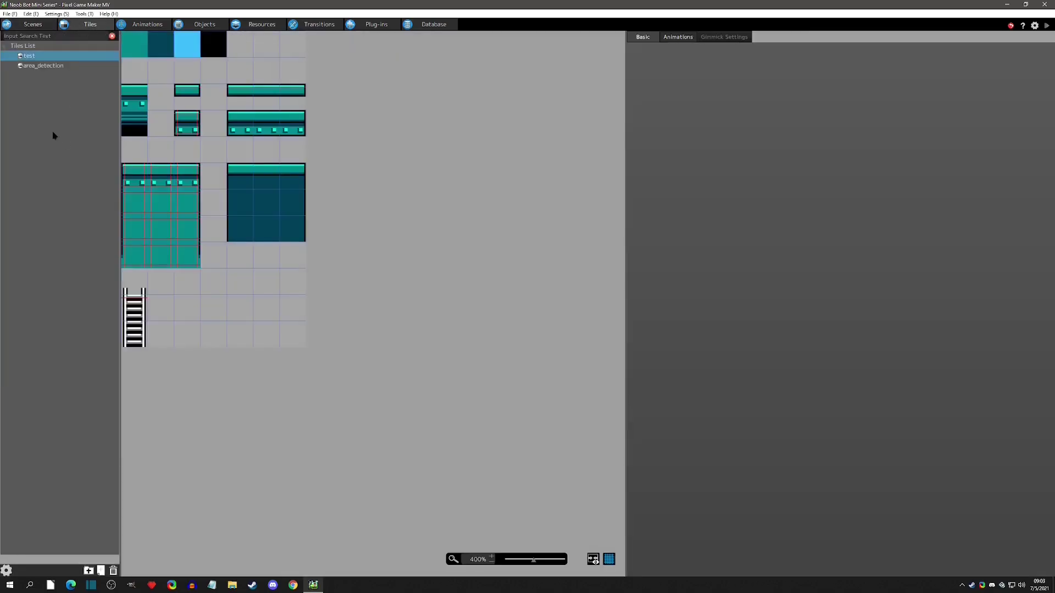
pyautogui.click(37, 69)
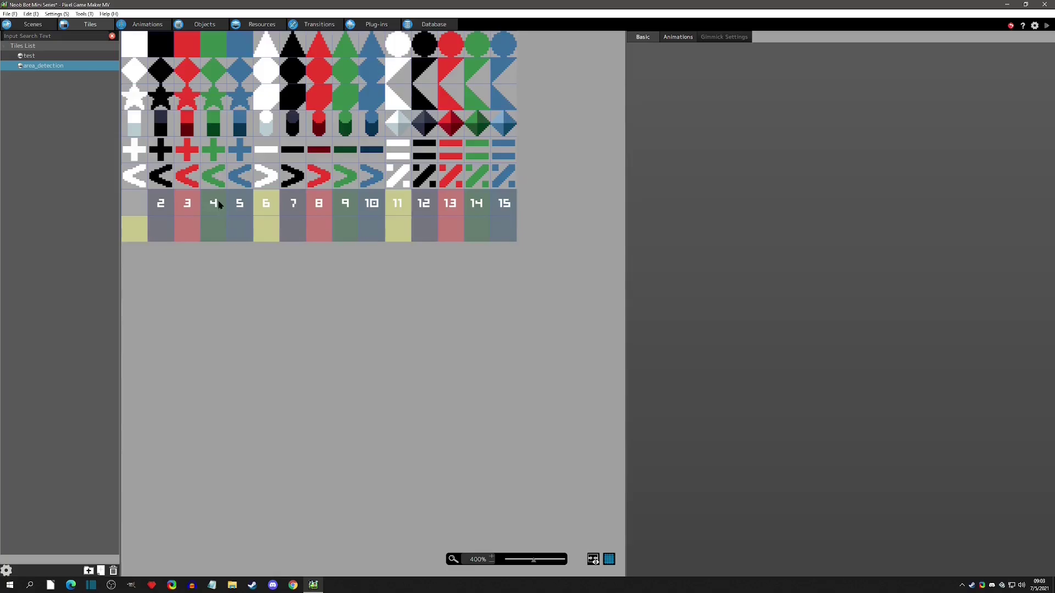
pyautogui.click(161, 204)
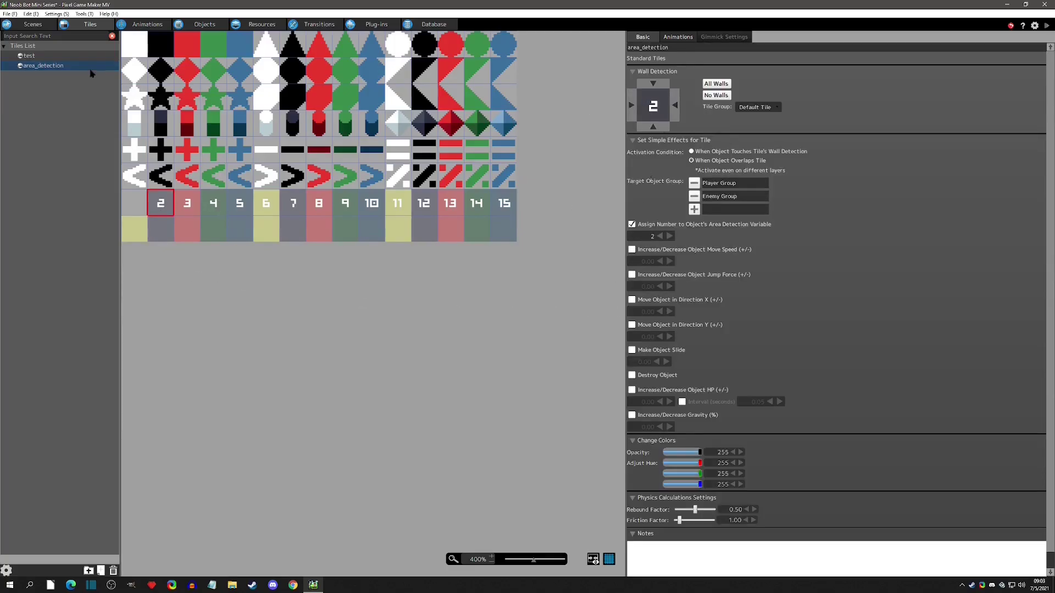
pyautogui.click(33, 56)
pyautogui.click(133, 318)
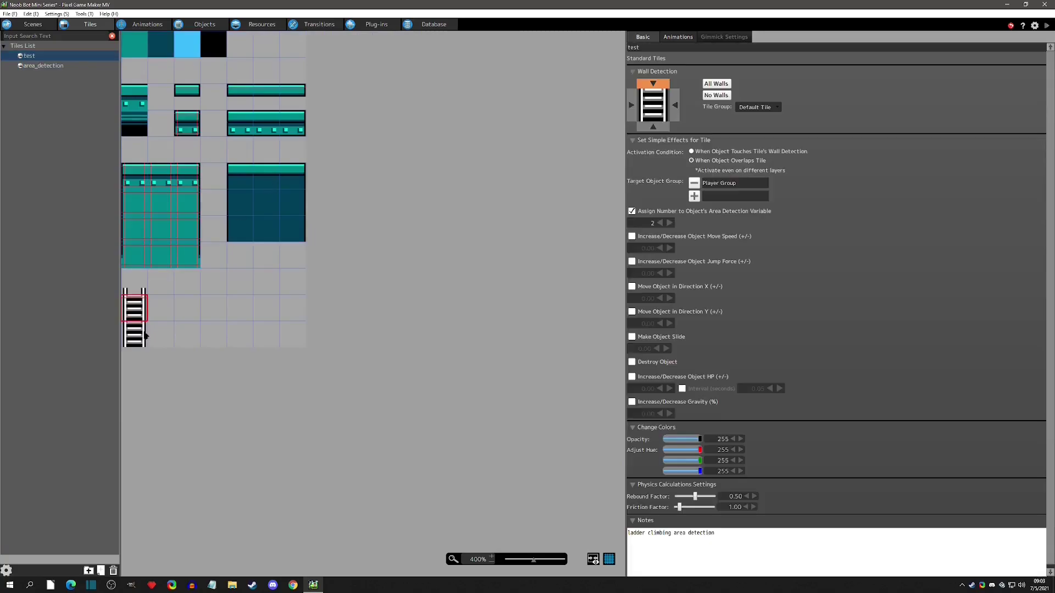
pyautogui.click(41, 66)
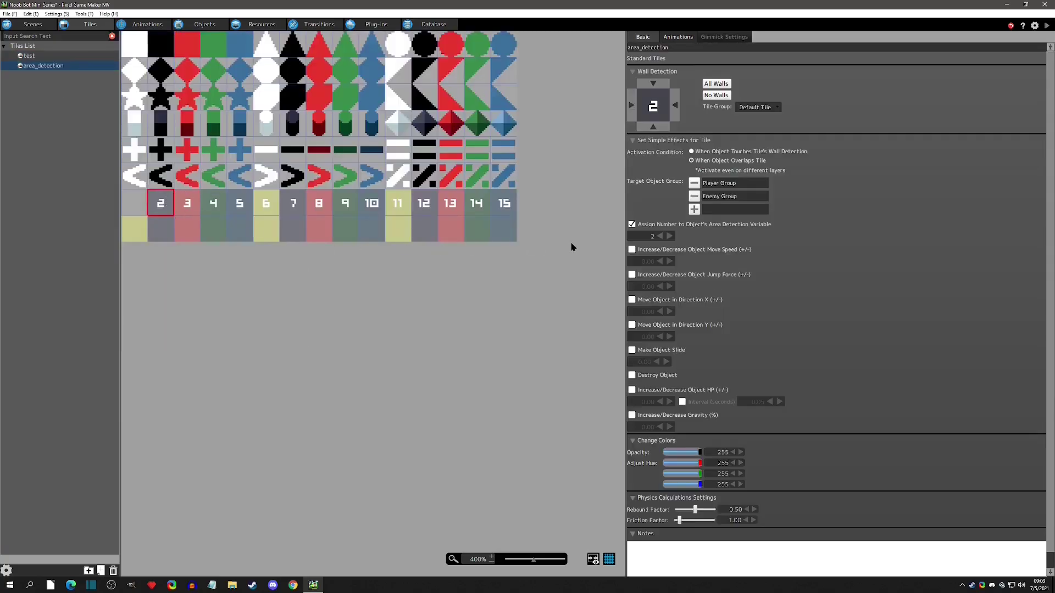
pyautogui.moveTo(700, 474); pyautogui.dragTo(649, 487)
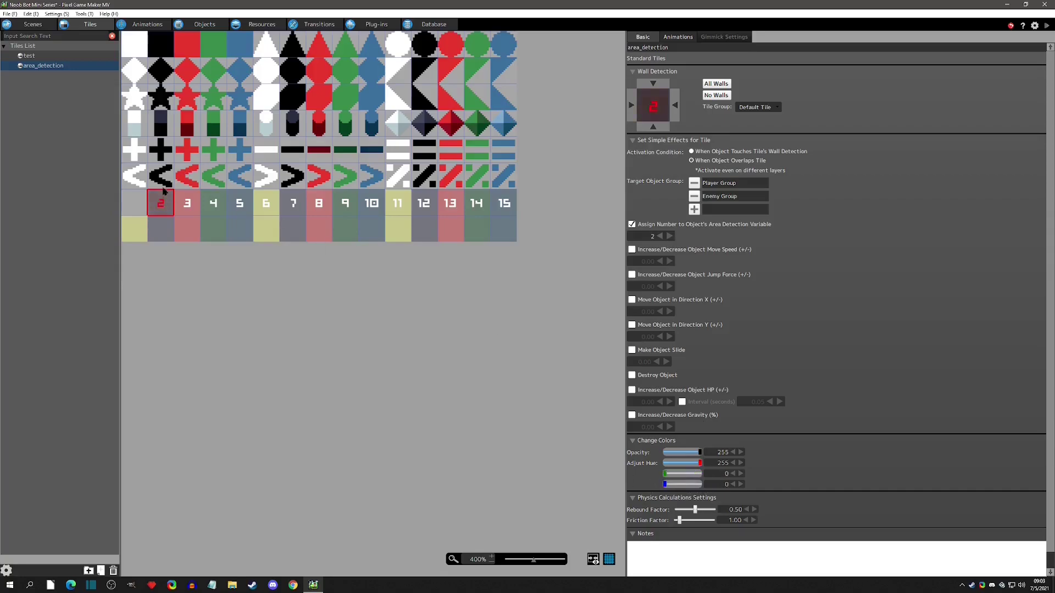
# Step: Configure area_detection tile 3 to assign area detection number 3 on overlap, targeting only the Player Group
pyautogui.click(180, 203)
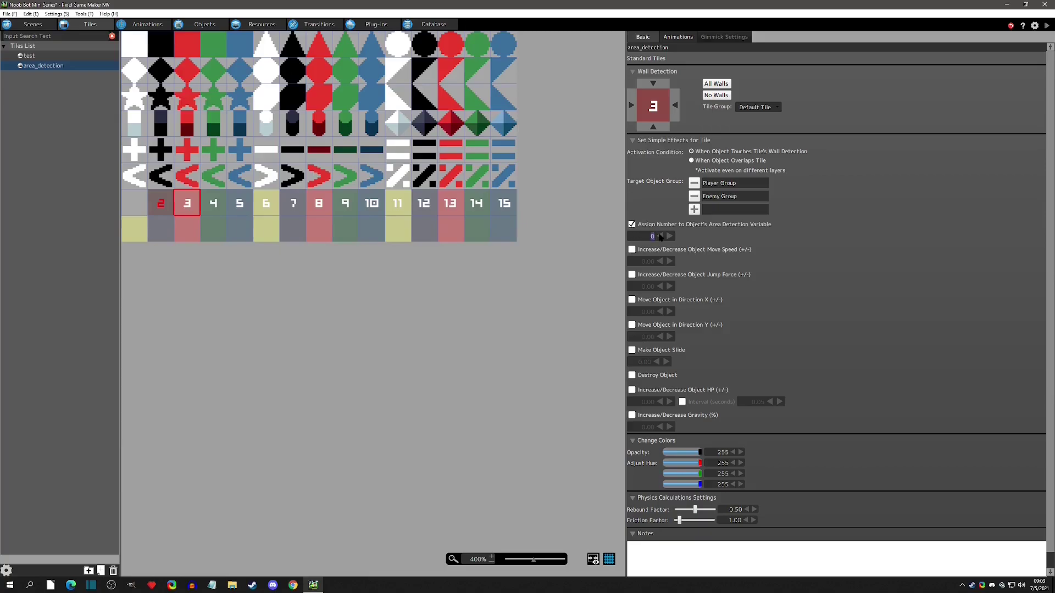
pyautogui.click(694, 196)
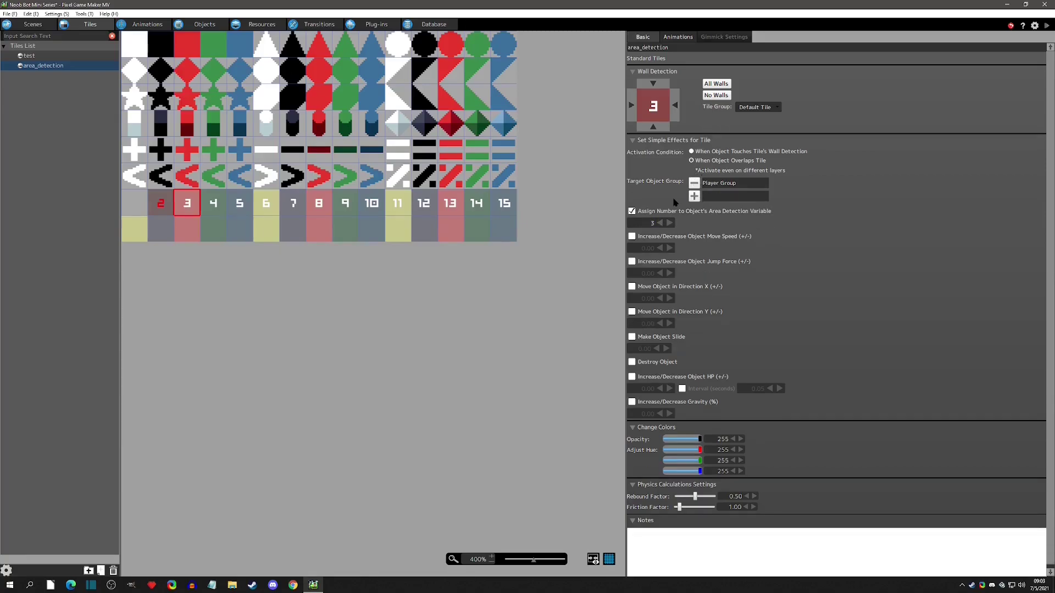
# Step: Place a row of four area_detection 3 tiles along the bottom of the pit in scene1
pyautogui.click(33, 24)
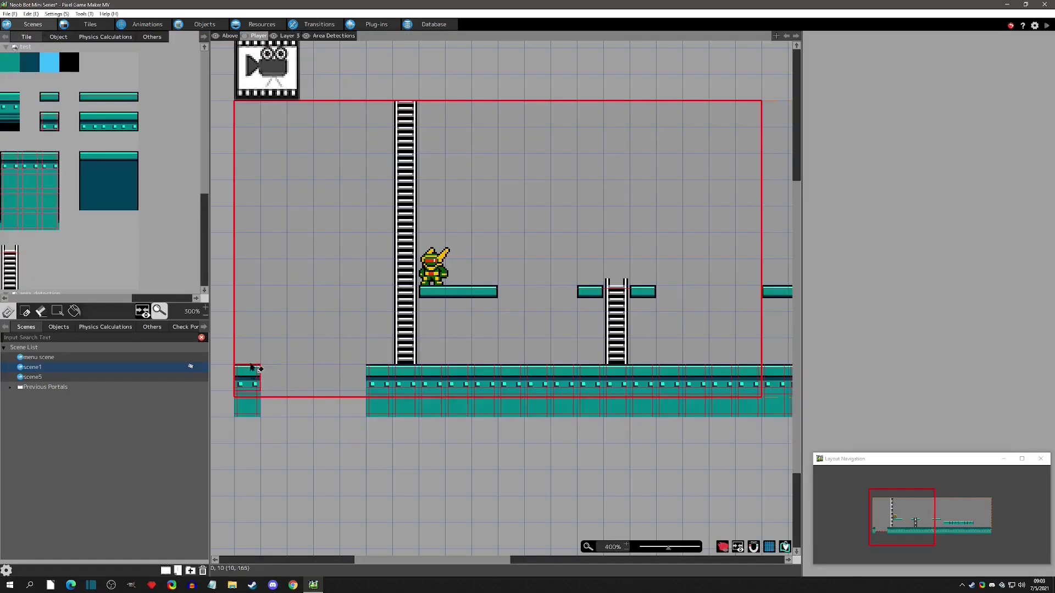
pyautogui.moveTo(206, 138); pyautogui.dragTo(136, 269)
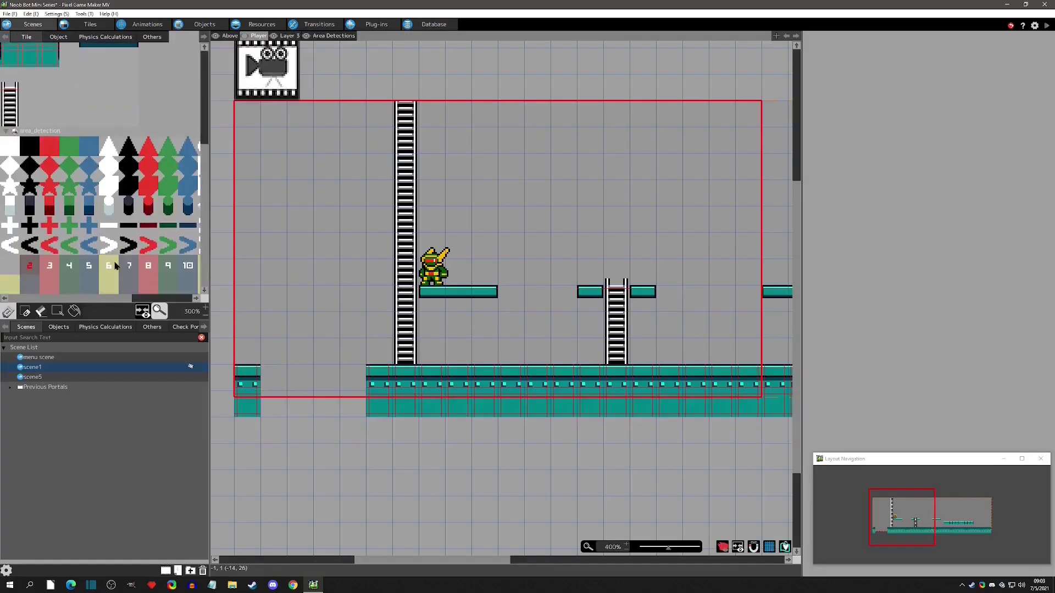
pyautogui.click(48, 268)
pyautogui.moveTo(274, 404); pyautogui.dragTo(353, 404)
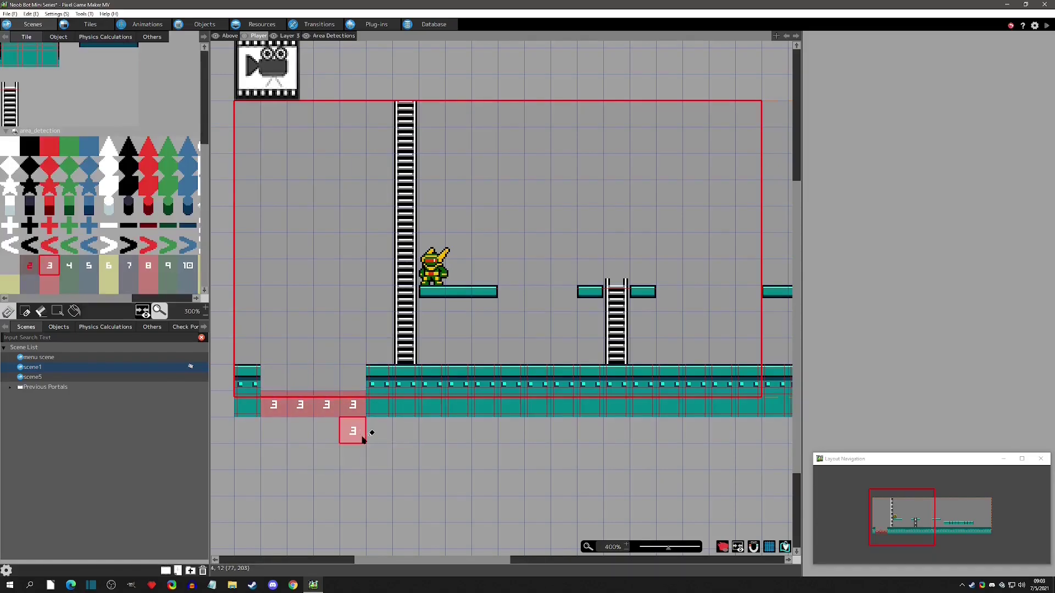
pyautogui.rightClick(363, 437)
# Step: Set the Y size of scene1's area accessible by player to 250 in the scene settings
pyautogui.rightClick(45, 370)
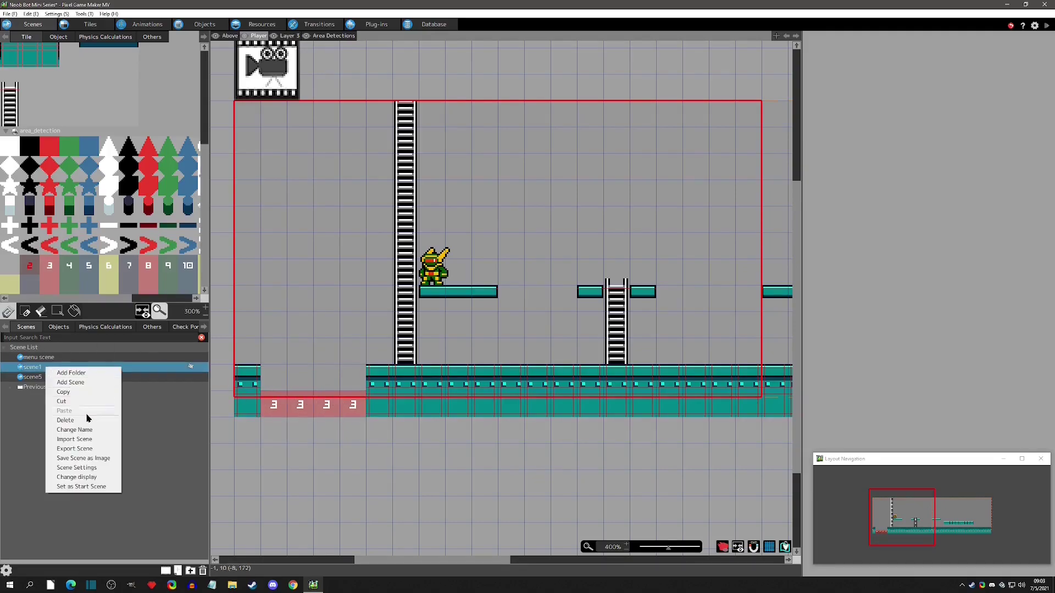
pyautogui.click(89, 471)
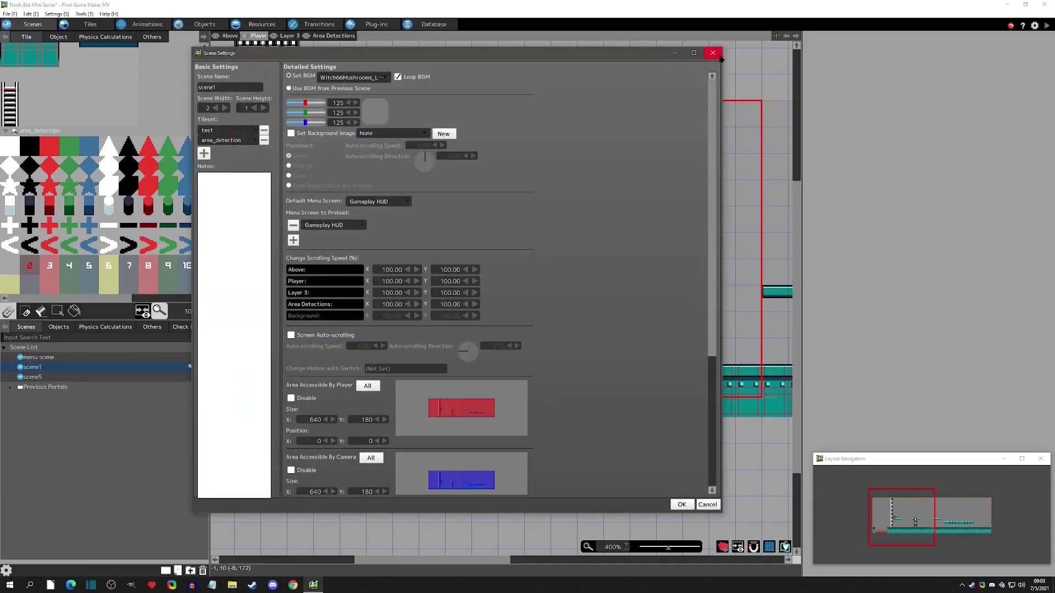
pyautogui.moveTo(583, 59); pyautogui.dragTo(820, 67)
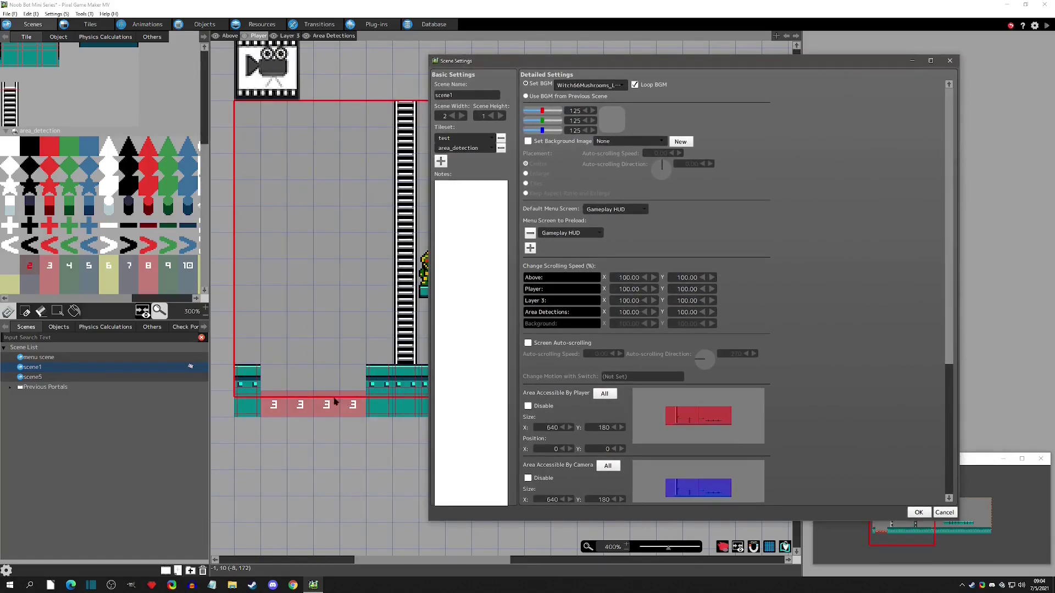
pyautogui.doubleClick(596, 428)
pyautogui.press('Return')
pyautogui.click(603, 428)
pyautogui.scroll(-1, 679, 472)
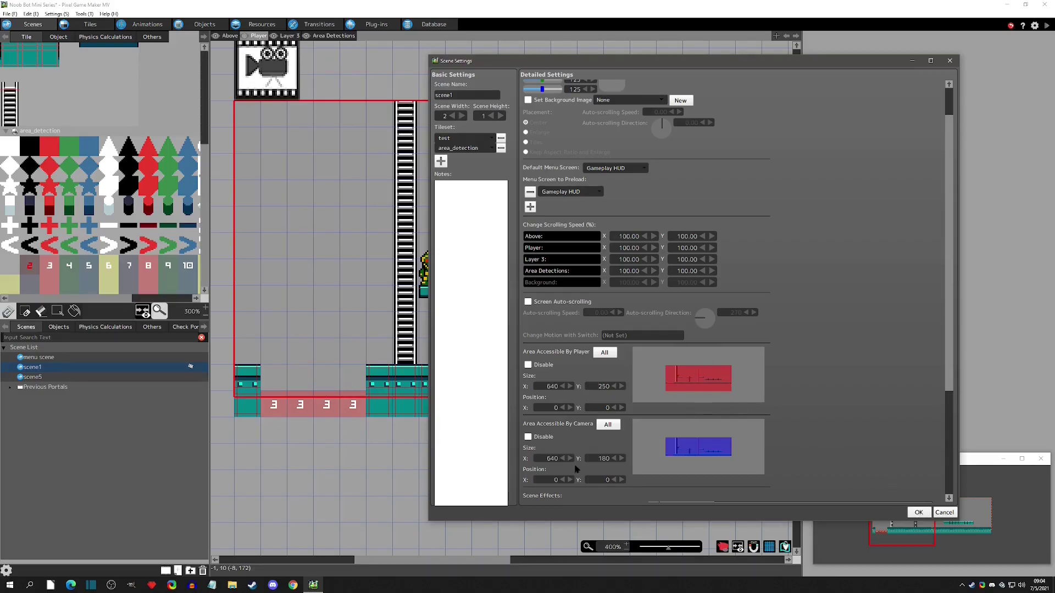
pyautogui.click(919, 512)
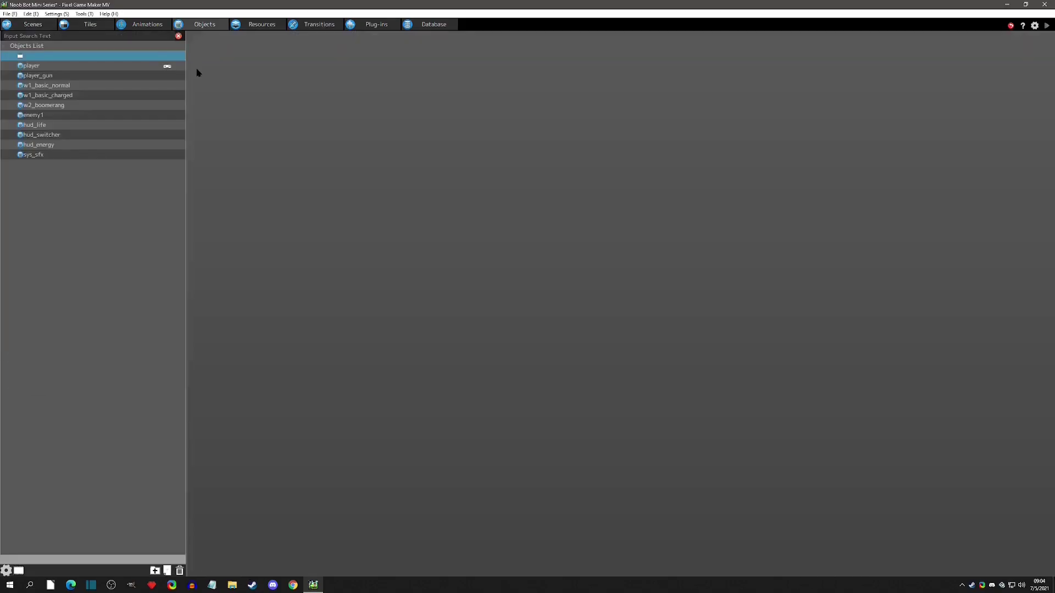
# Step: Add a new common action to the player object
pyautogui.click(117, 68)
pyautogui.click(641, 37)
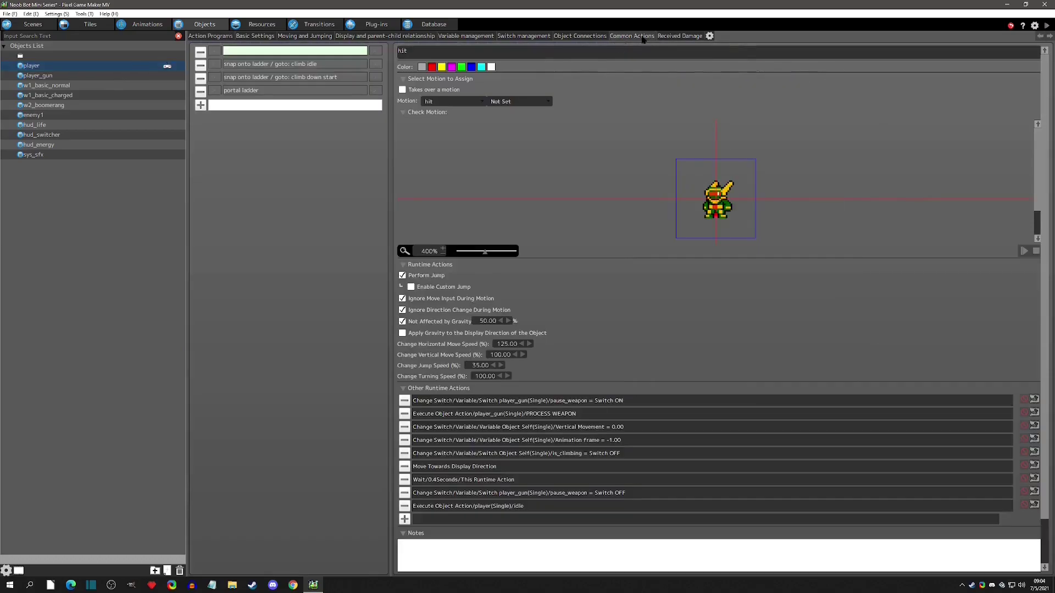
pyautogui.click(201, 106)
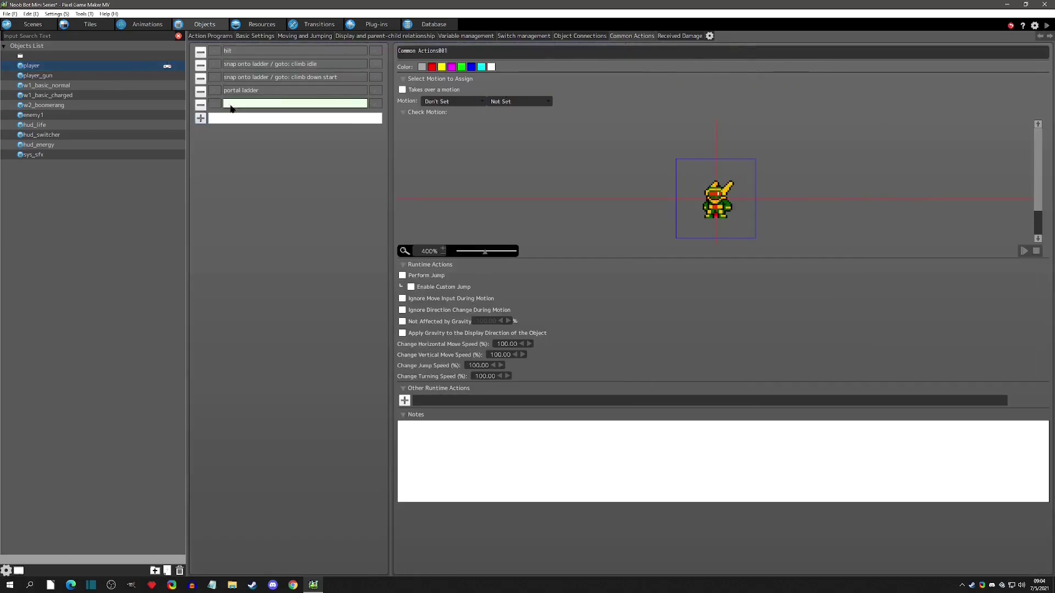
# Step: Add a Switch/Variable Changes condition to the new common action's link, requiring Object Self's Area Detection variable to equal 3
pyautogui.click(215, 104)
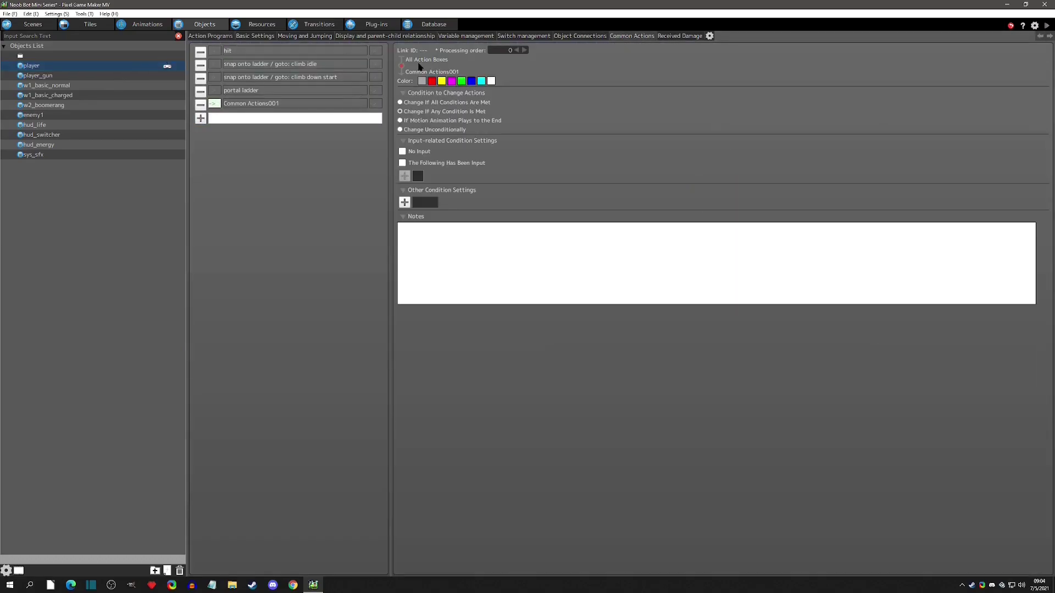
pyautogui.click(403, 202)
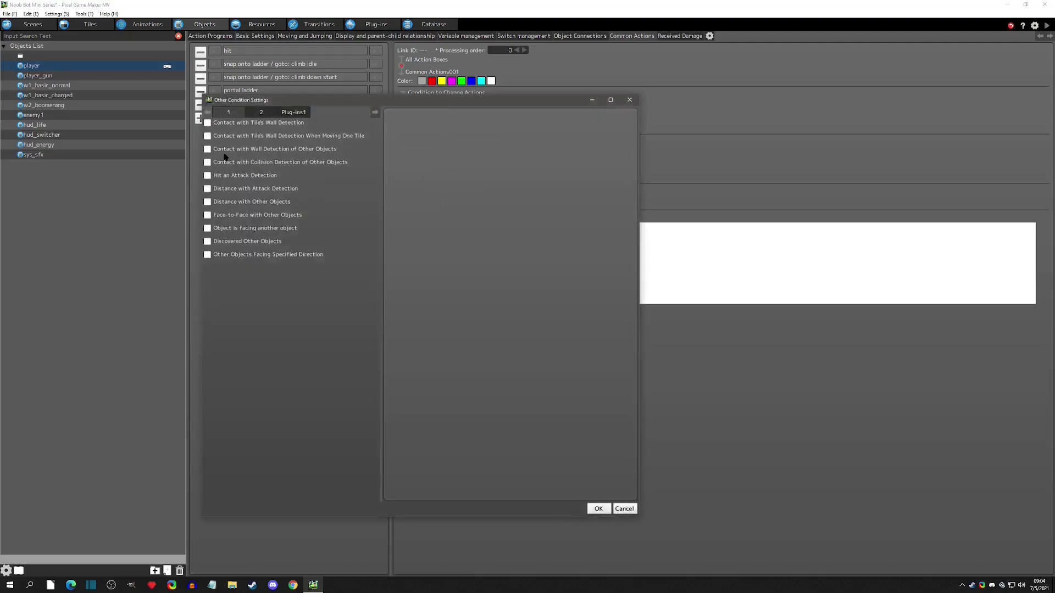
pyautogui.click(207, 215)
pyautogui.click(414, 167)
pyautogui.click(428, 179)
pyautogui.click(418, 192)
pyautogui.click(418, 192)
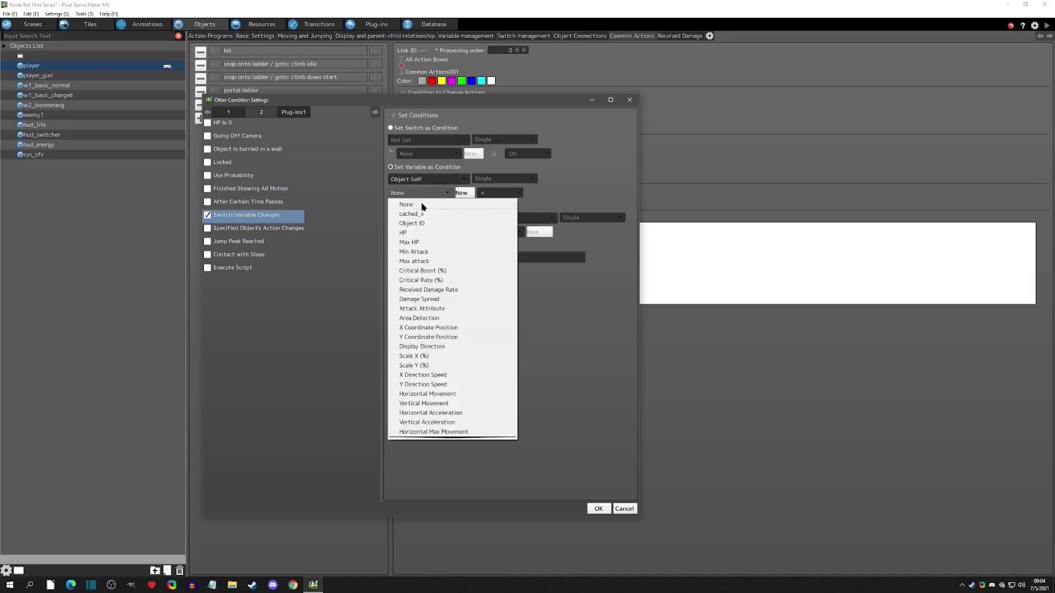
pyautogui.click(420, 318)
pyautogui.click(497, 193)
pyautogui.click(493, 222)
pyautogui.click(461, 206)
pyautogui.write('3')
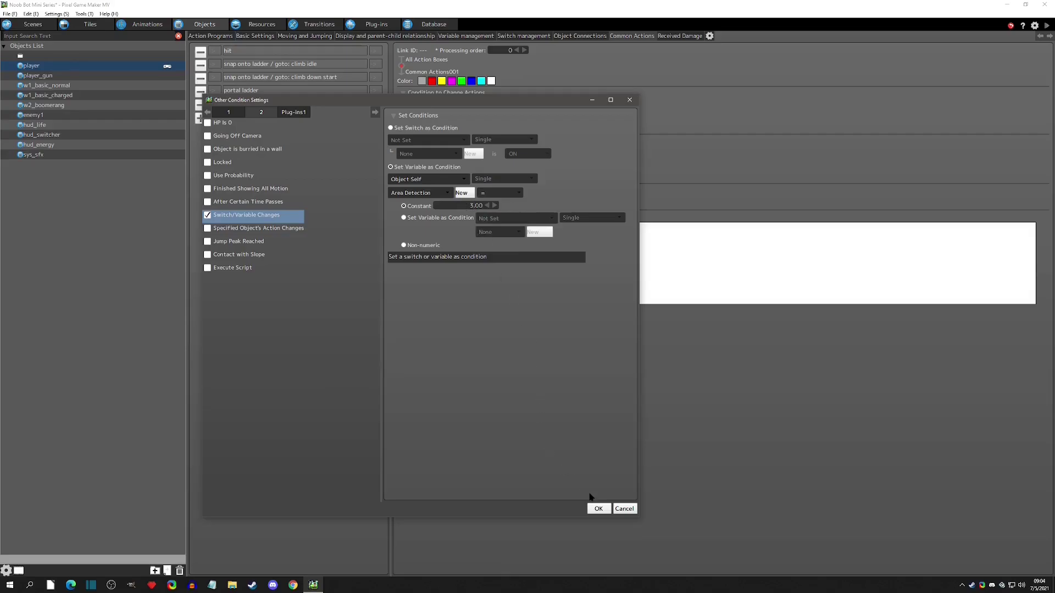
pyautogui.click(598, 508)
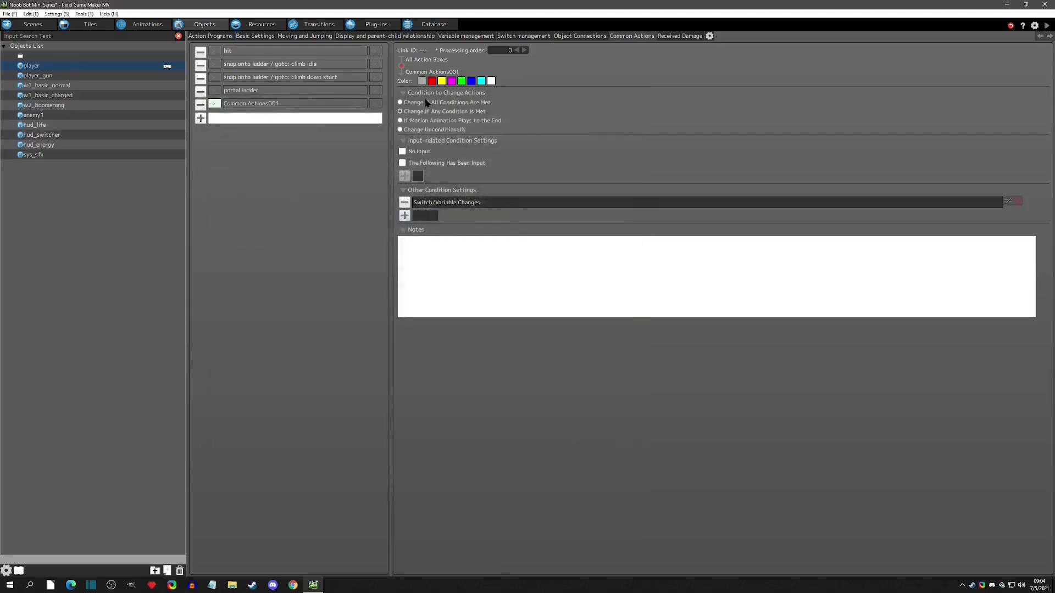
# Step: Set the new common action link's processing order to 1 and check the hit action's link conditions
pyautogui.moveTo(503, 50); pyautogui.dragTo(584, 64)
pyautogui.moveTo(516, 51); pyautogui.dragTo(553, 69)
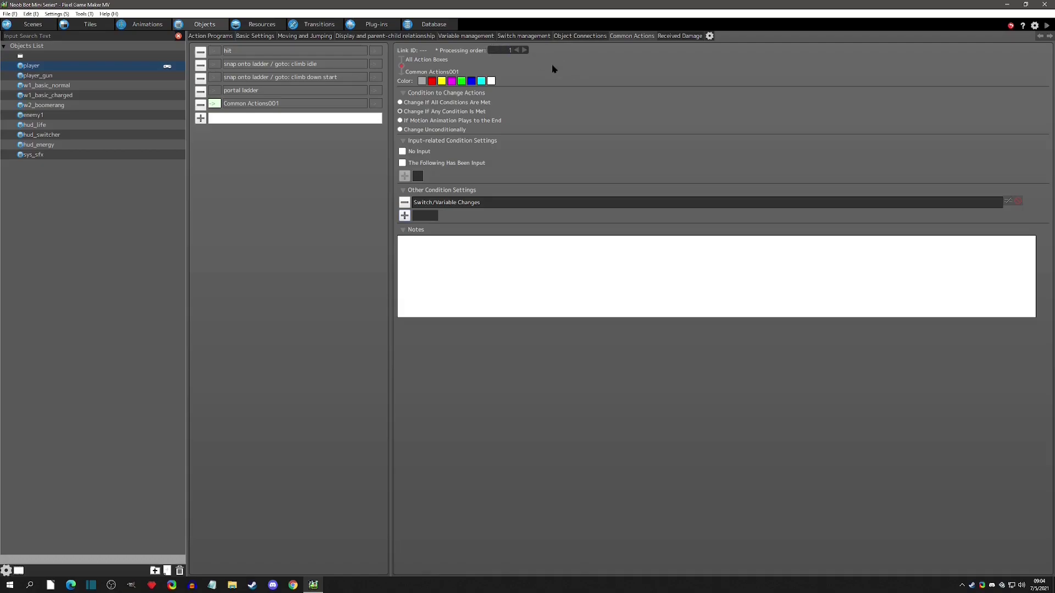
pyautogui.click(216, 53)
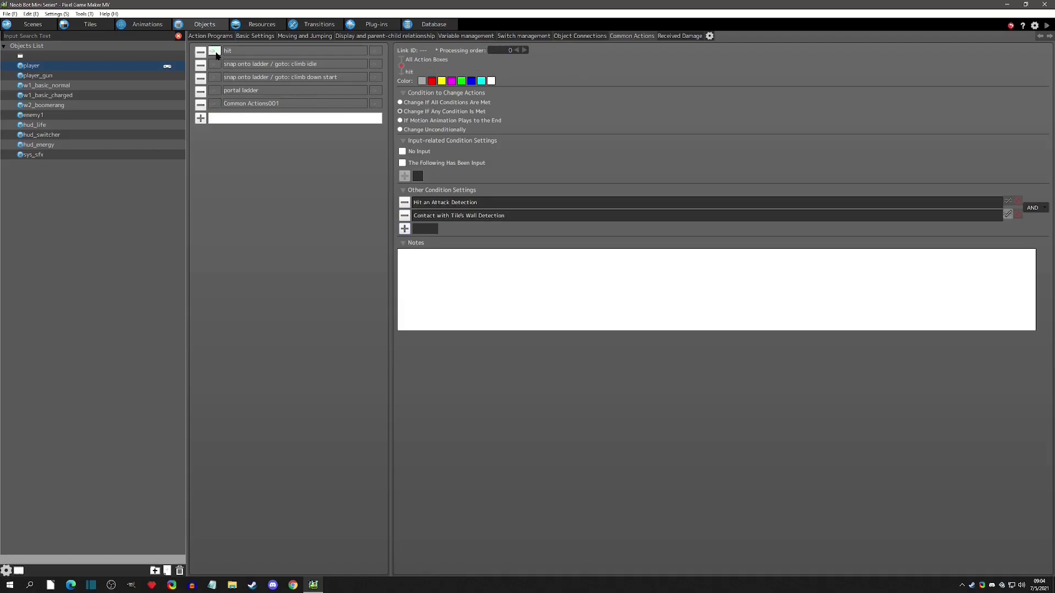
pyautogui.click(213, 105)
# Step: Move the new common action to the first place in the list, above hit, and open its action settings
pyautogui.moveTo(227, 114)
pyautogui.mouseDown()
pyautogui.moveTo(249, 64)
pyautogui.moveTo(212, 43)
pyautogui.moveTo(247, 53)
pyautogui.moveTo(239, 112)
pyautogui.mouseUp()
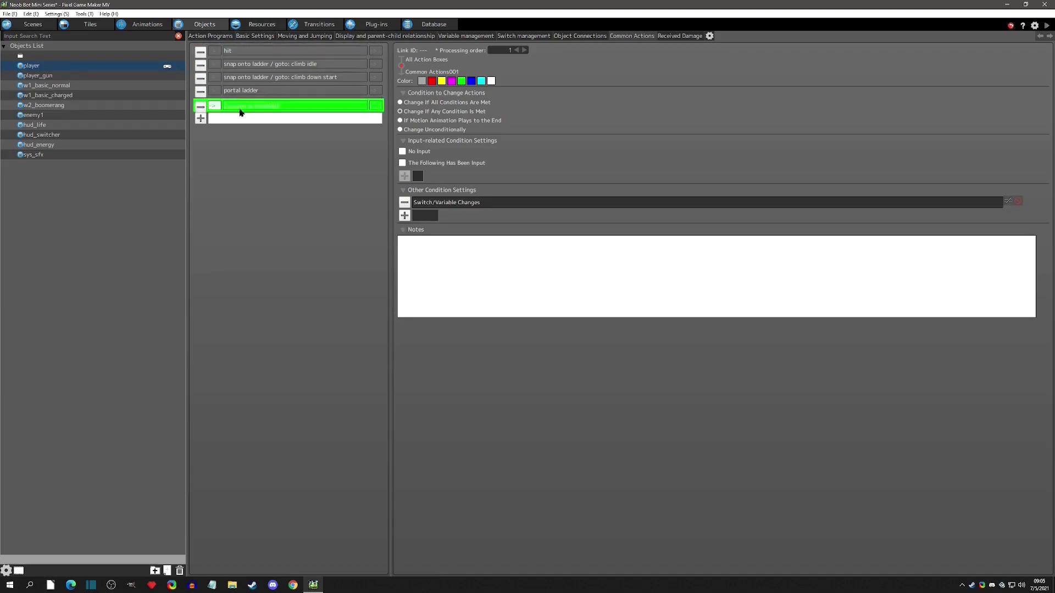
pyautogui.click(245, 104)
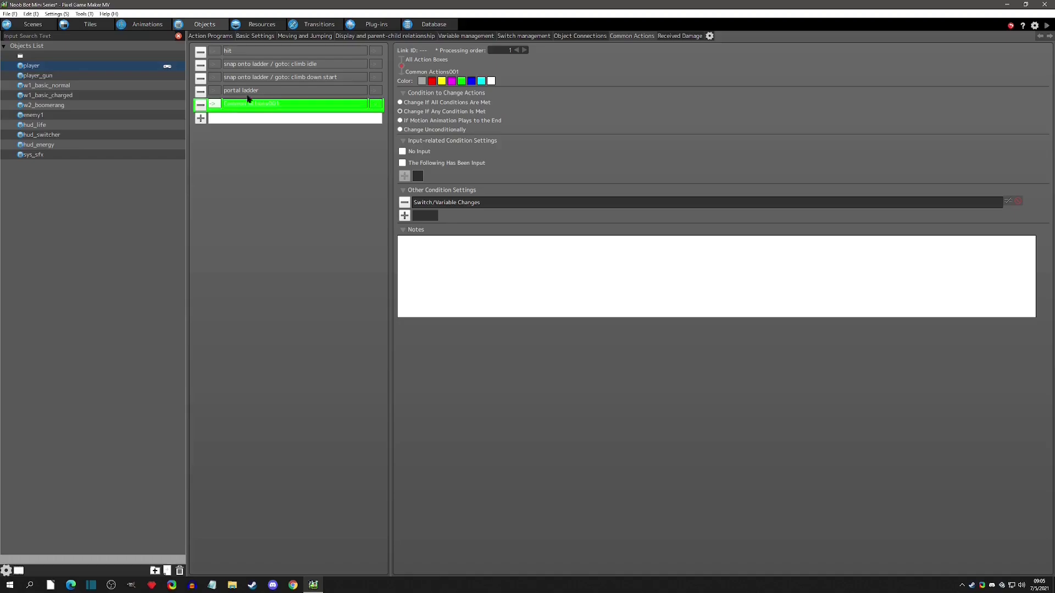
pyautogui.click(241, 105)
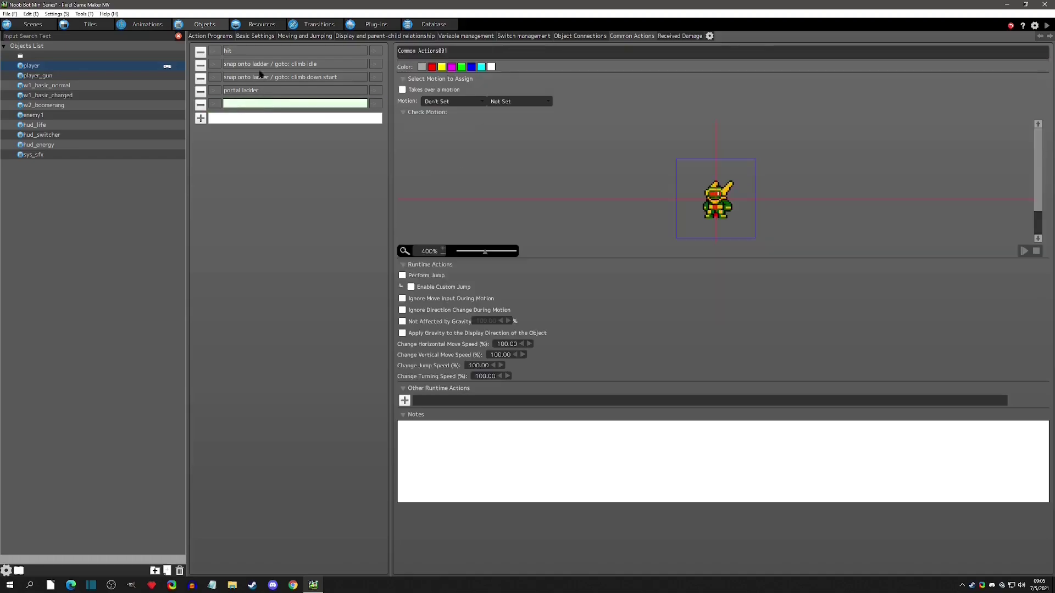
pyautogui.click(213, 106)
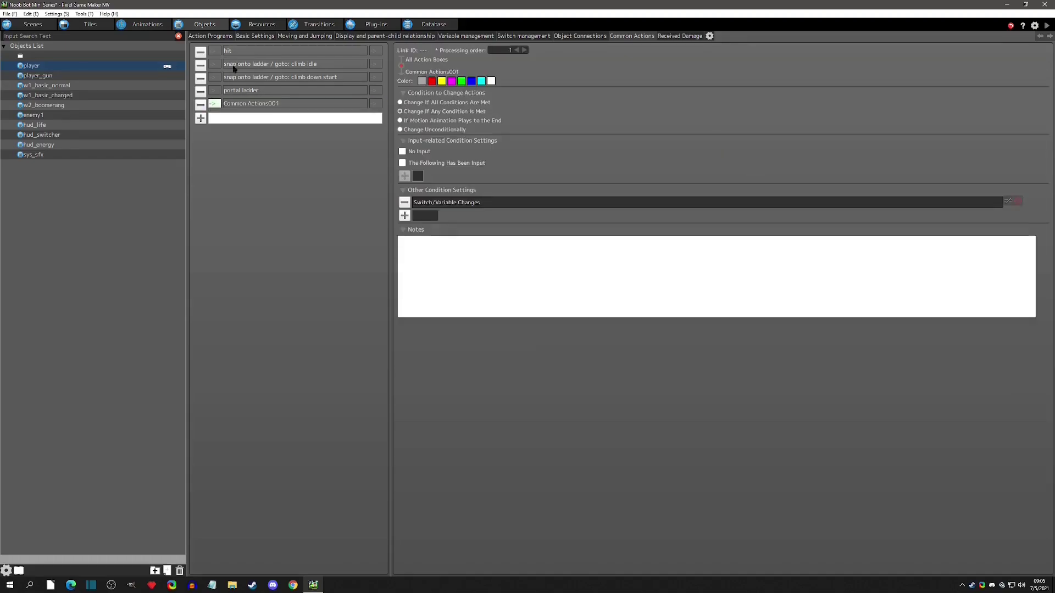
pyautogui.click(233, 110)
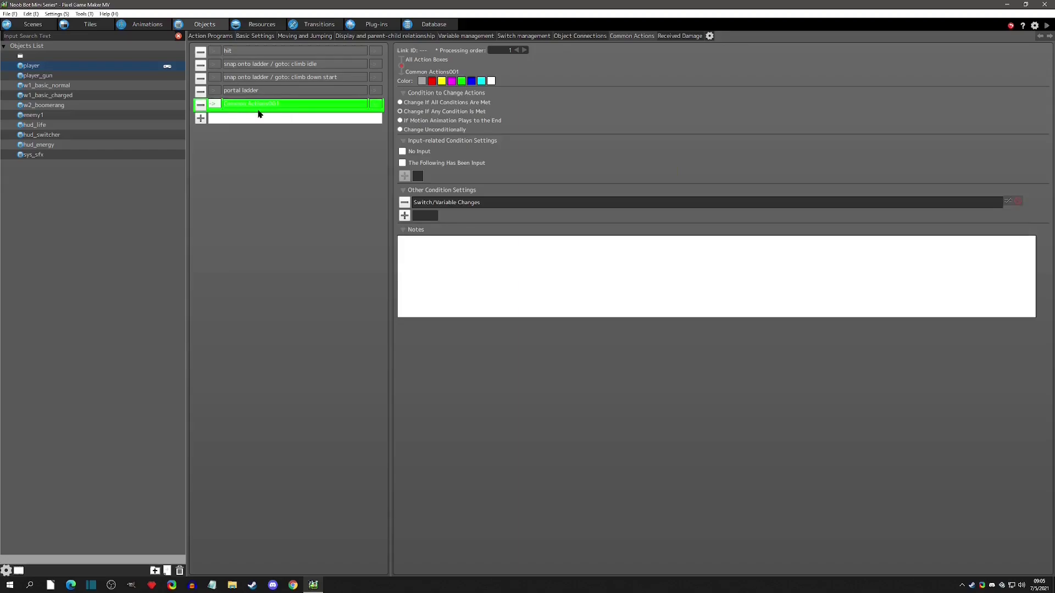
pyautogui.moveTo(258, 114); pyautogui.dragTo(281, 53)
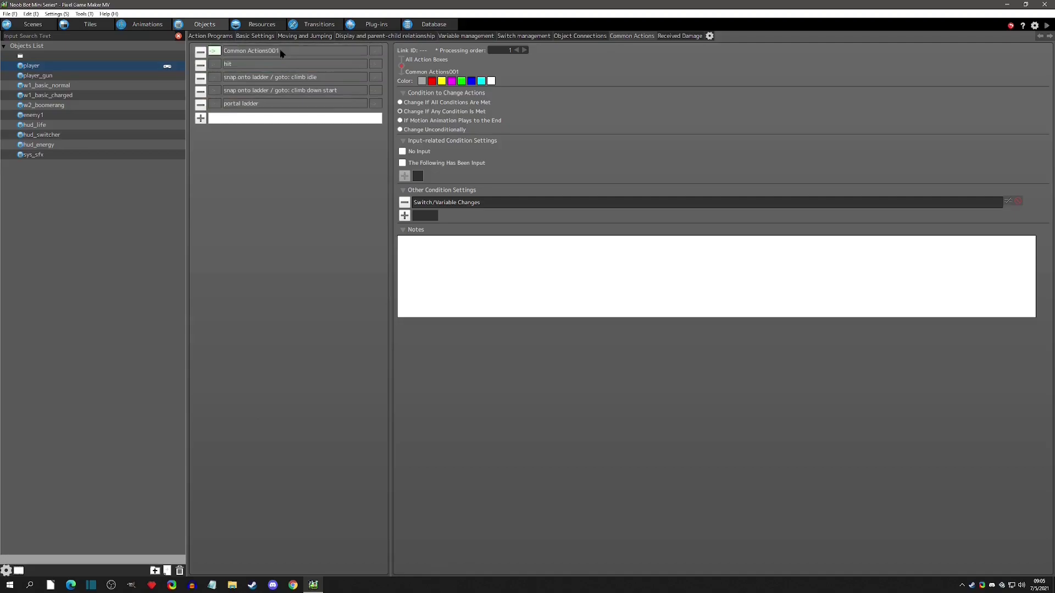
pyautogui.click(251, 57)
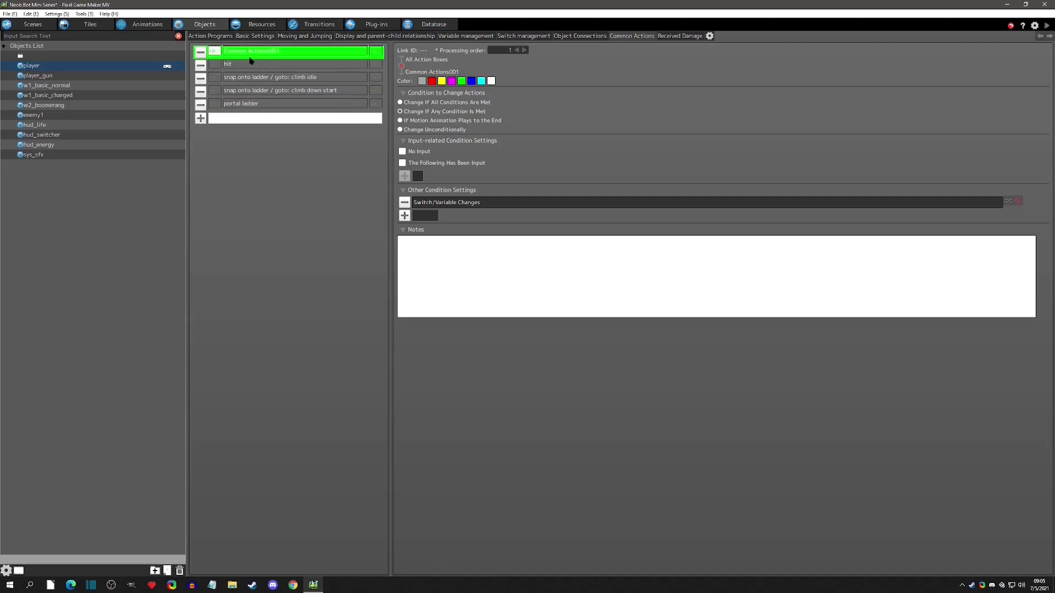
pyautogui.doubleClick(265, 51)
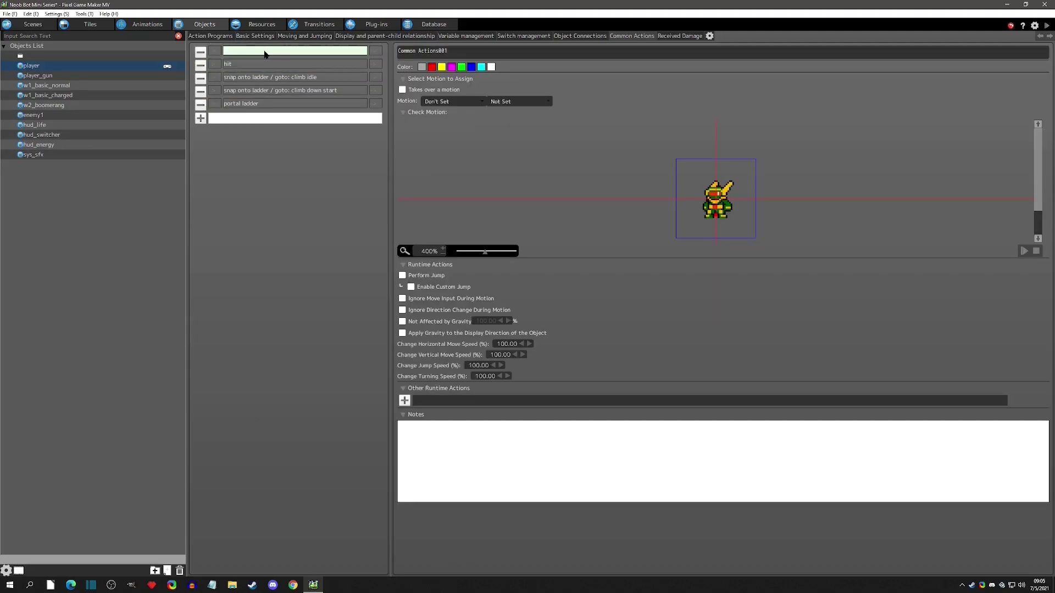
# Step: Name the new common action "death from fall" and check its link's change-condition settings
pyautogui.click(256, 59)
pyautogui.click(281, 54)
pyautogui.write('death from fall')
pyautogui.click(377, 51)
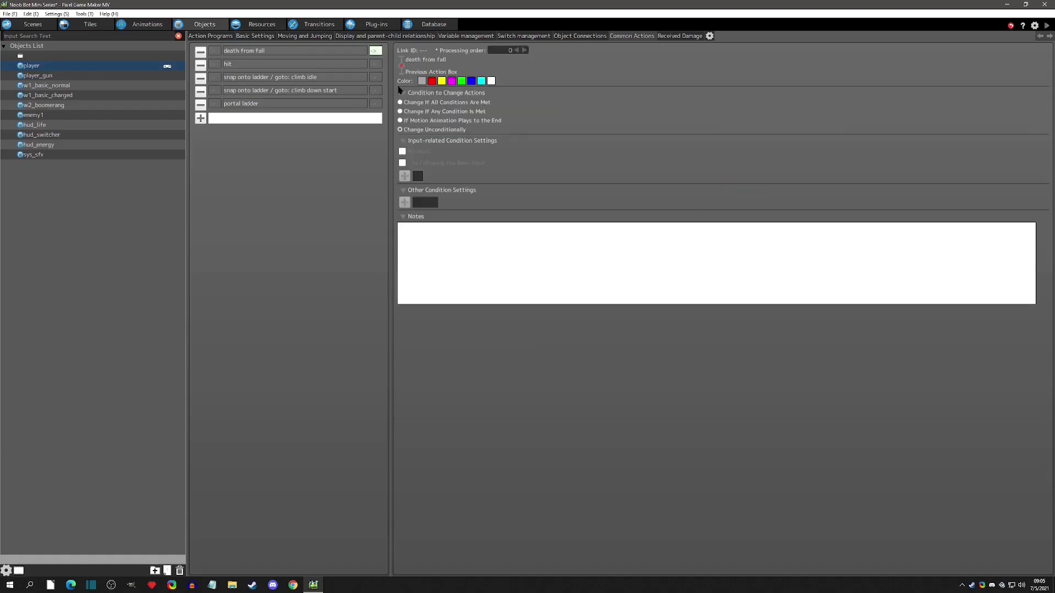
pyautogui.click(417, 112)
pyautogui.click(254, 54)
pyautogui.click(217, 54)
pyautogui.click(242, 54)
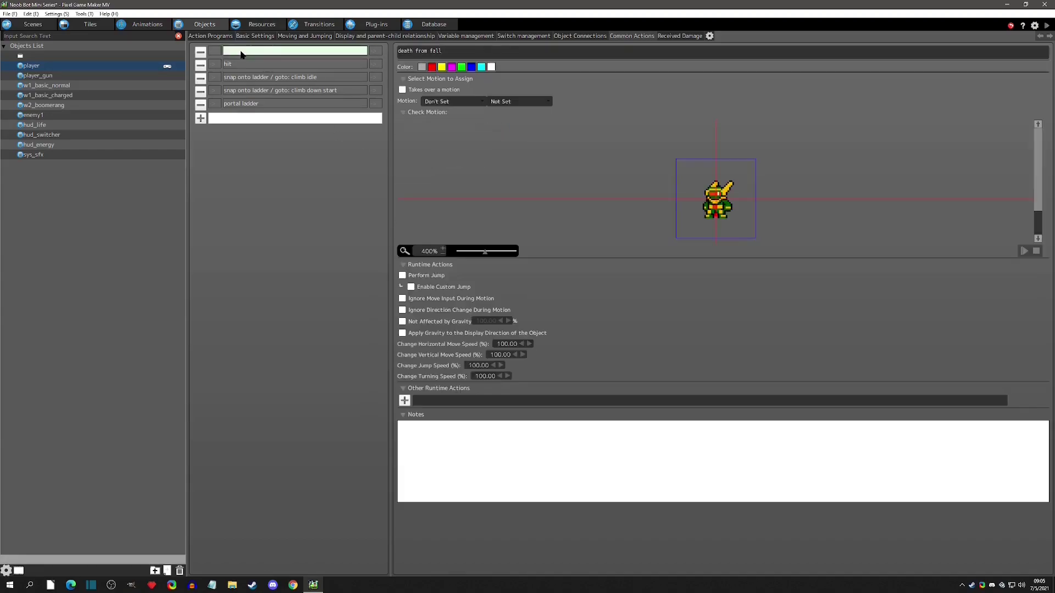
# Step: In the player's action programs, place the death from fall box above hit and widen it to fit its full name
pyautogui.click(221, 53)
pyautogui.click(222, 37)
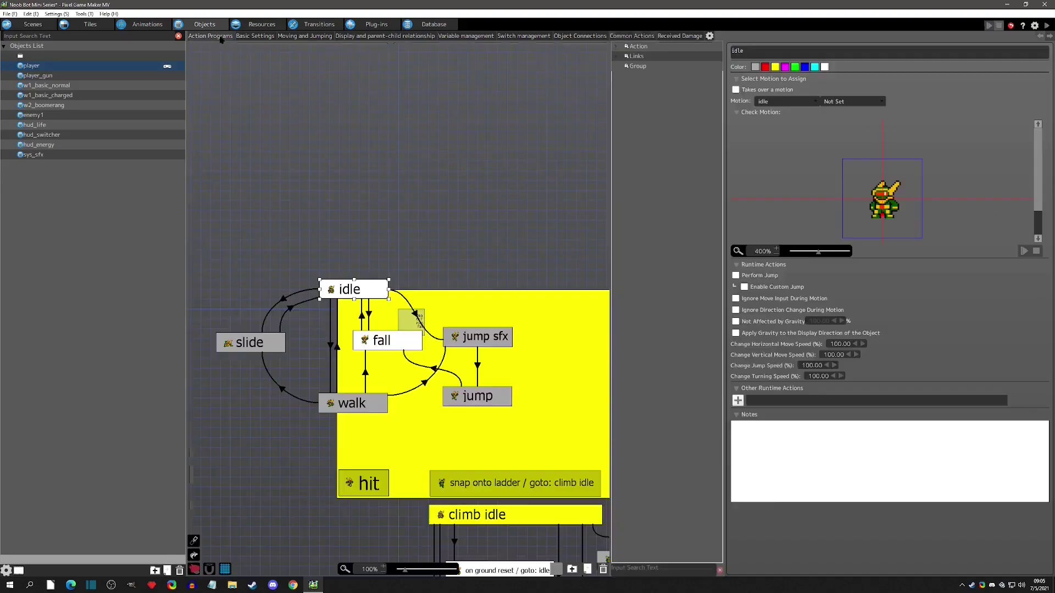
pyautogui.moveTo(417, 327); pyautogui.dragTo(357, 463)
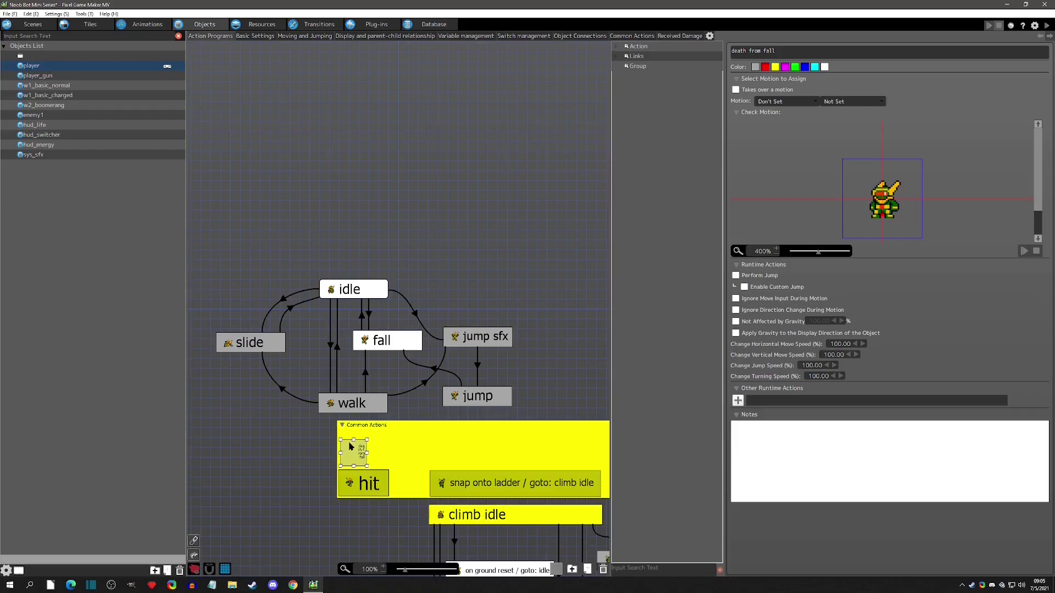
pyautogui.moveTo(367, 453); pyautogui.dragTo(427, 452)
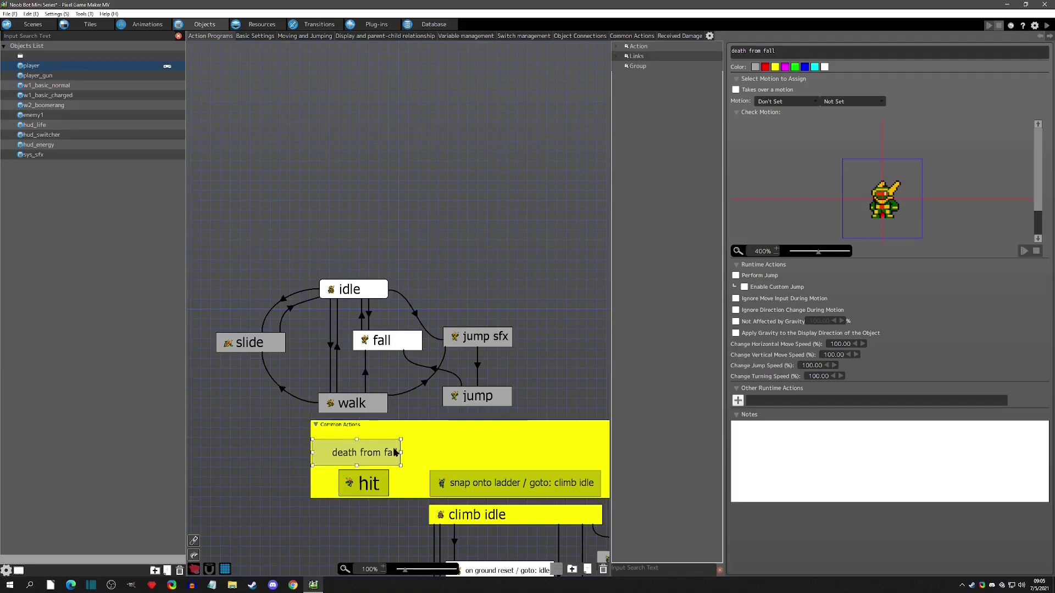
# Step: Run a brief test play of scene1 and close the game window
pyautogui.click(34, 24)
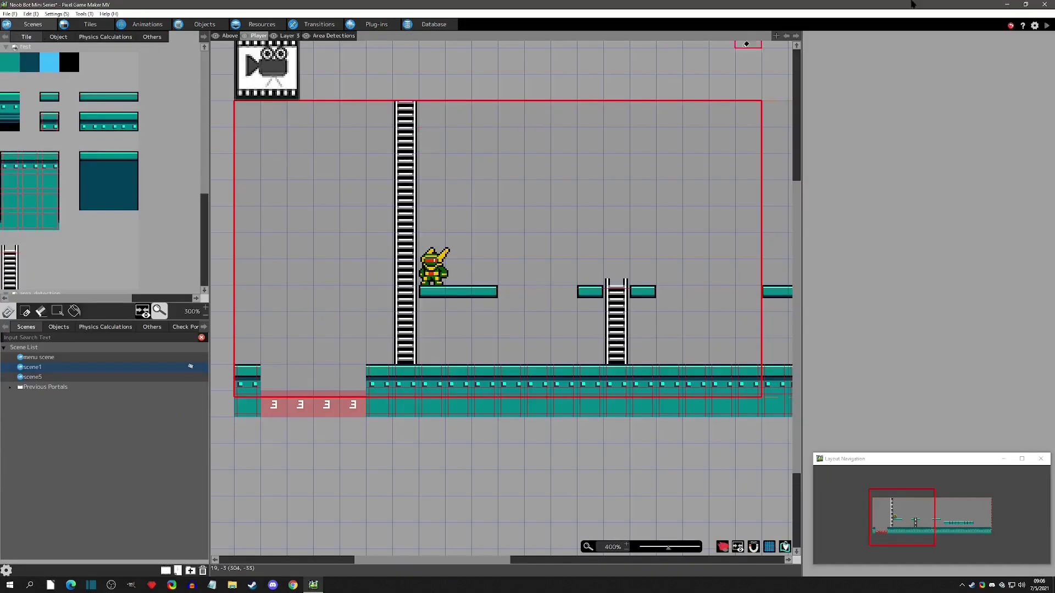
pyautogui.click(1047, 25)
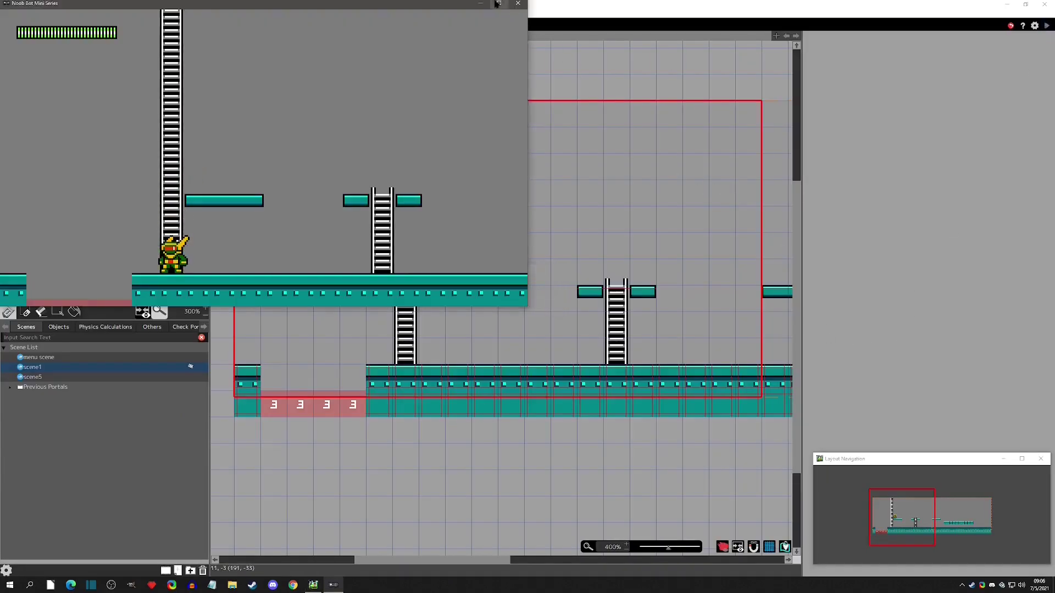
pyautogui.click(518, 3)
# Step: Set scene1's background music to None in its scene settings
pyautogui.rightClick(38, 371)
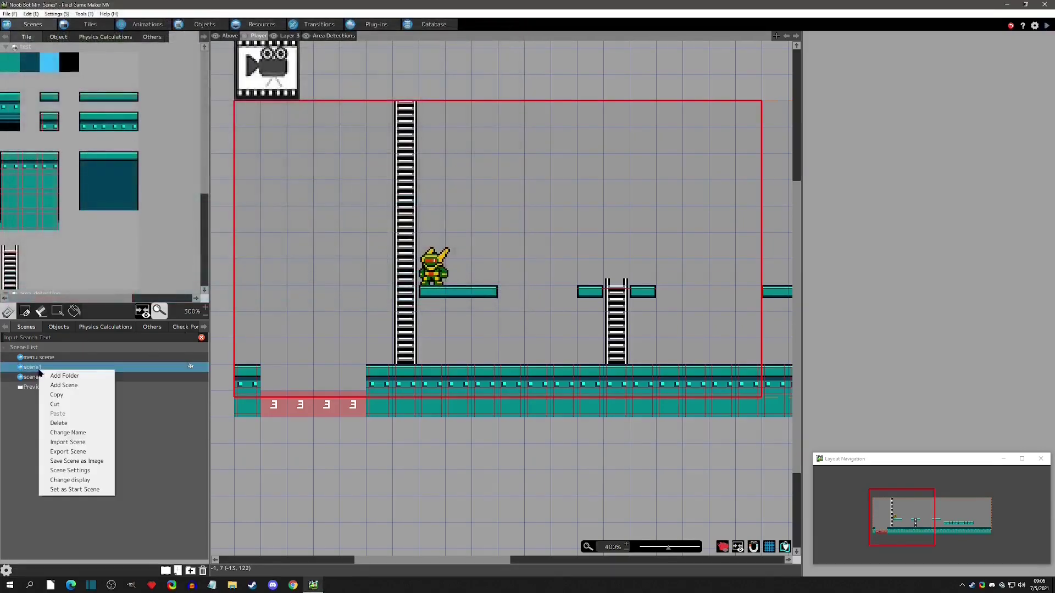
pyautogui.click(62, 470)
pyautogui.scroll(2, 608, 194)
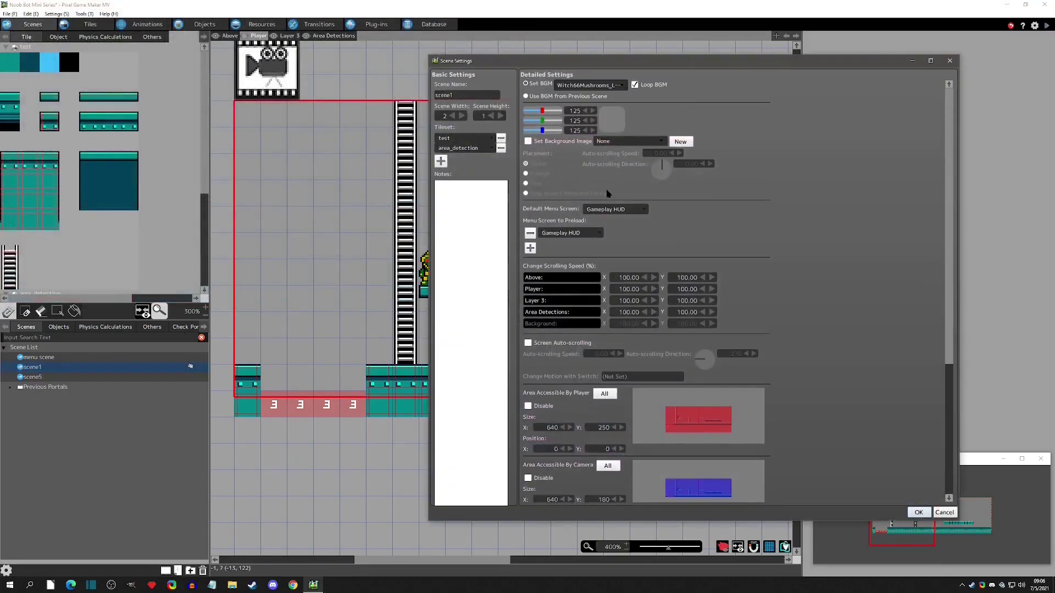
pyautogui.click(605, 85)
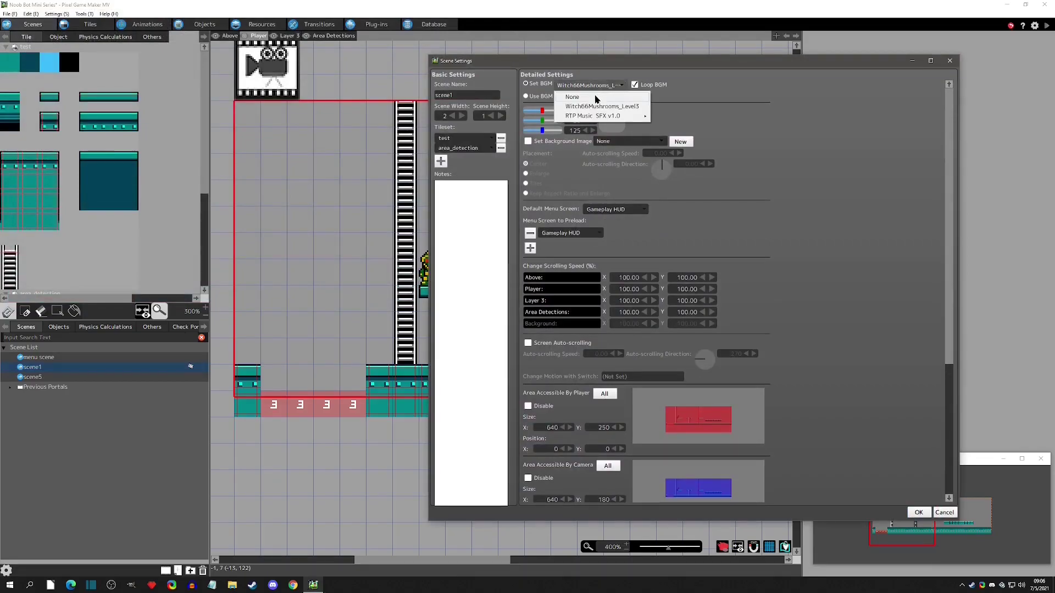
pyautogui.click(590, 94)
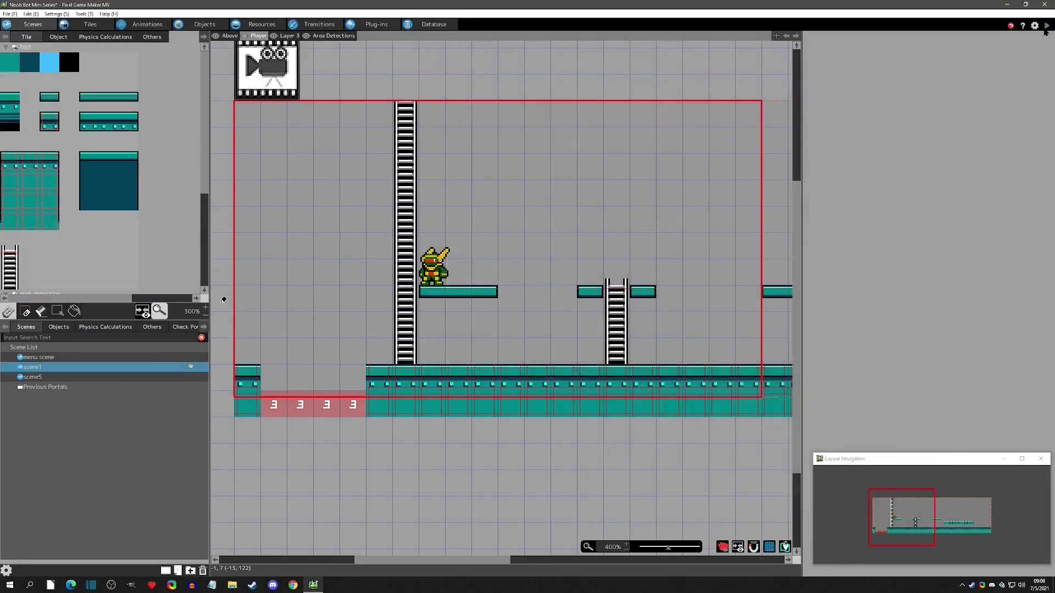
# Step: Test play the game, walk the player into the pit, and close the game window
pyautogui.click(1047, 26)
pyautogui.press('Left')
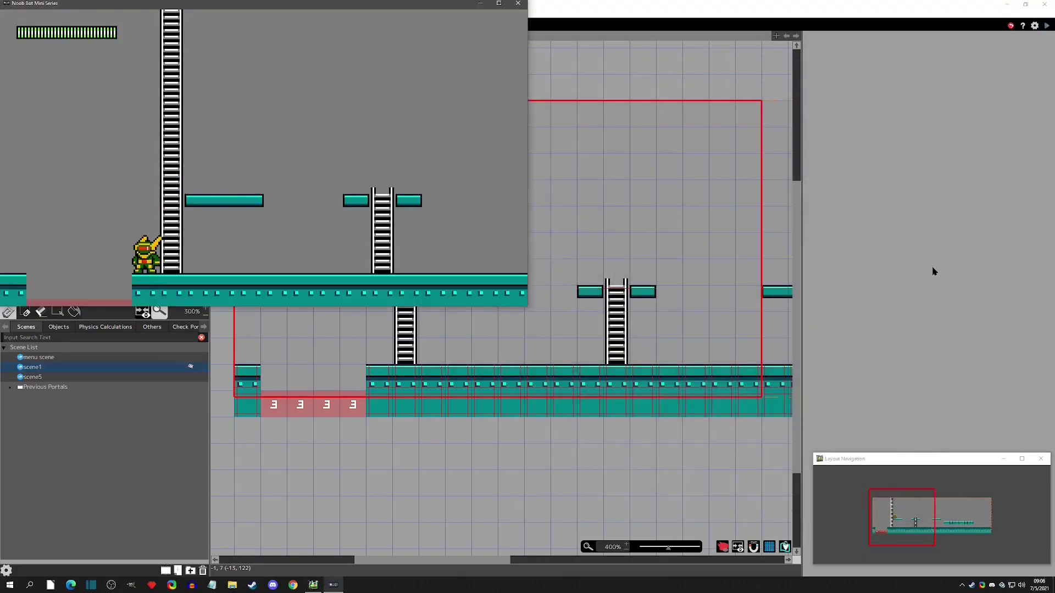
pyautogui.press('Left')
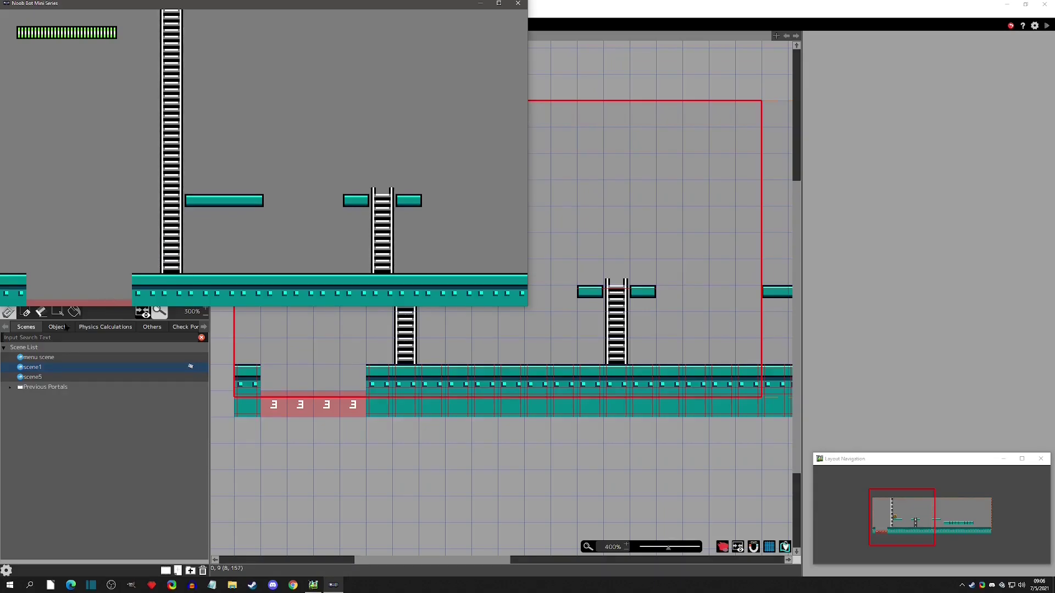
pyautogui.click(518, 3)
# Step: Pick up the area detection 3 tile from the pit and try to place it one row lower
pyautogui.moveTo(337, 371); pyautogui.dragTo(368, 297, button='middle')
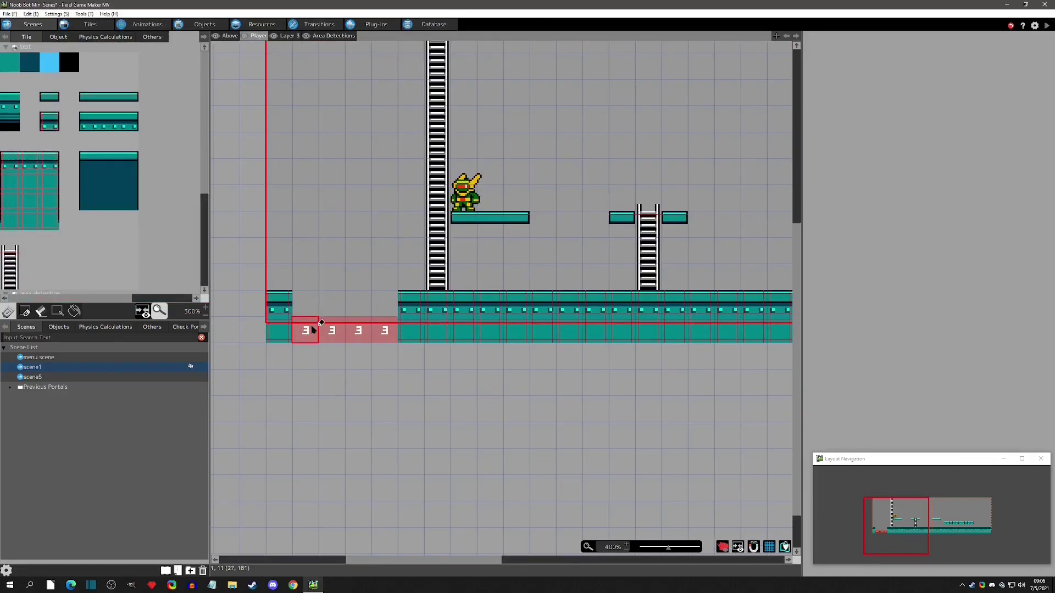
pyautogui.rightClick(385, 329)
pyautogui.click(385, 357)
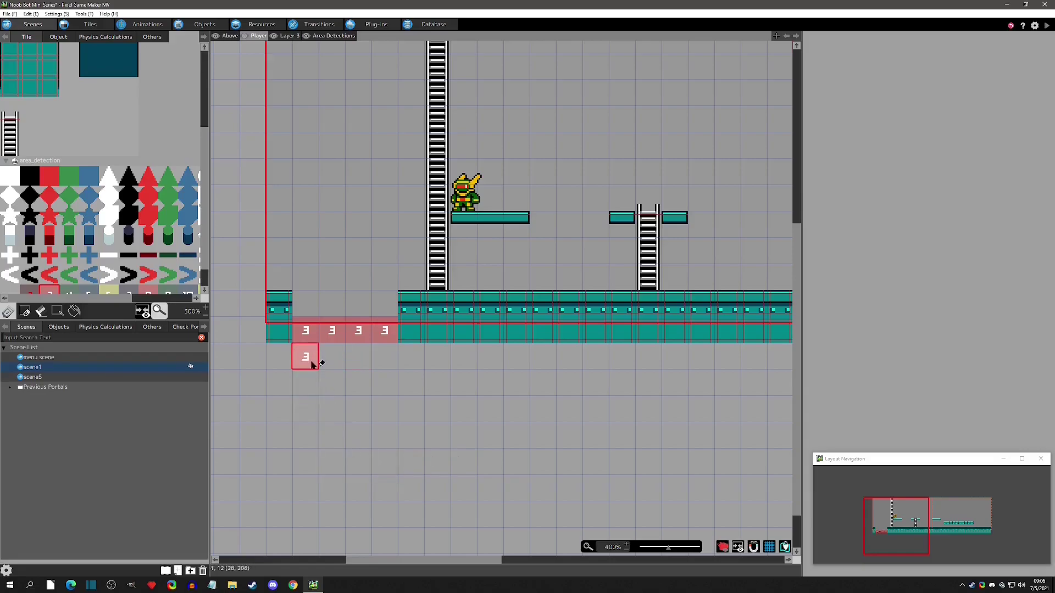
# Step: Set scene1's height to 2 in its scene settings and check the areas accessible by player and camera
pyautogui.rightClick(40, 367)
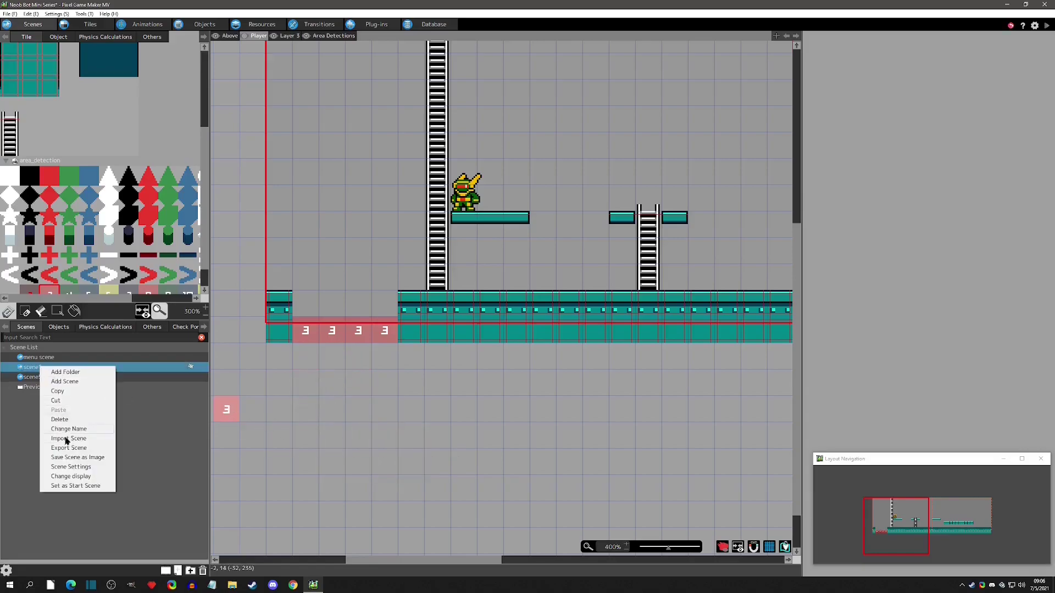
pyautogui.click(68, 468)
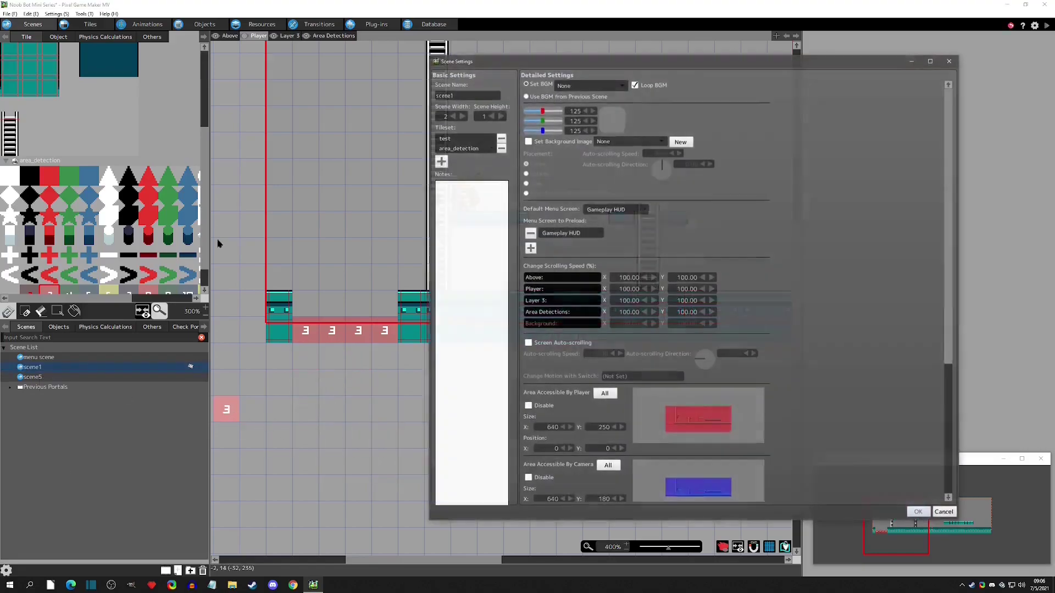
pyautogui.click(500, 116)
pyautogui.scroll(-3, 692, 348)
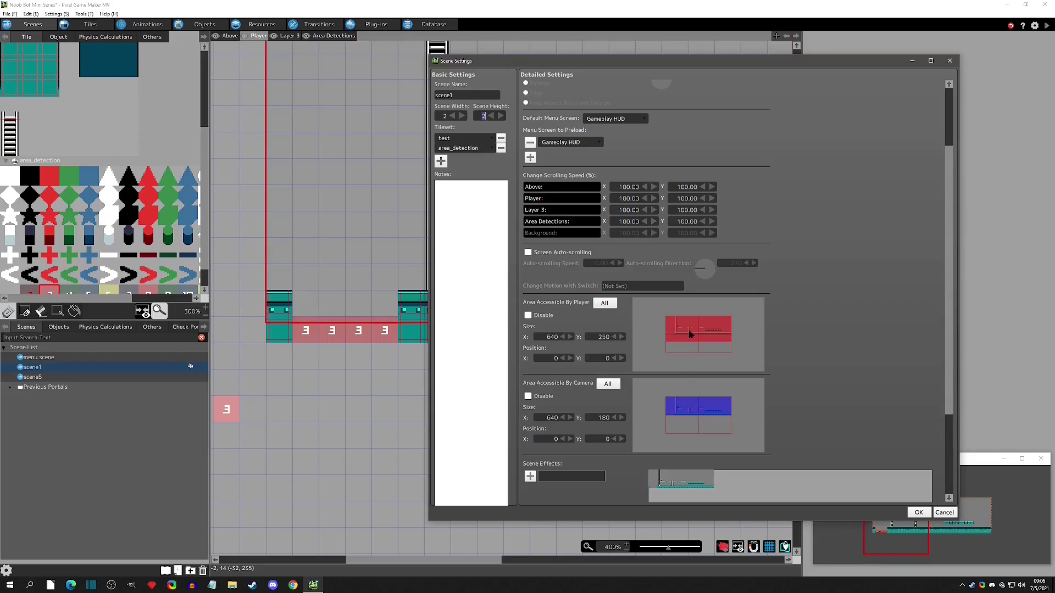
pyautogui.click(919, 512)
# Step: Move the pit's four area detection 3 tiles down one row, to just below the ground tiles
pyautogui.moveTo(380, 370); pyautogui.dragTo(305, 360)
pyautogui.moveTo(304, 329); pyautogui.dragTo(387, 329, button='right')
pyautogui.moveTo(382, 381); pyautogui.dragTo(417, 396, button='middle')
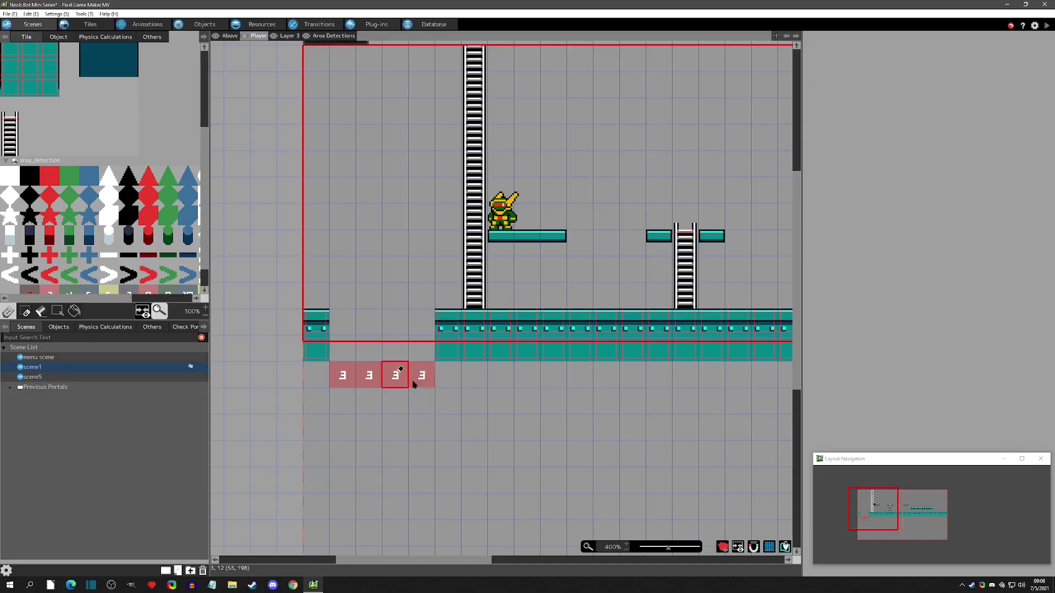
# Step: Test play the scene by dropping the player into the deeper pit, and close the game window
pyautogui.click(1046, 25)
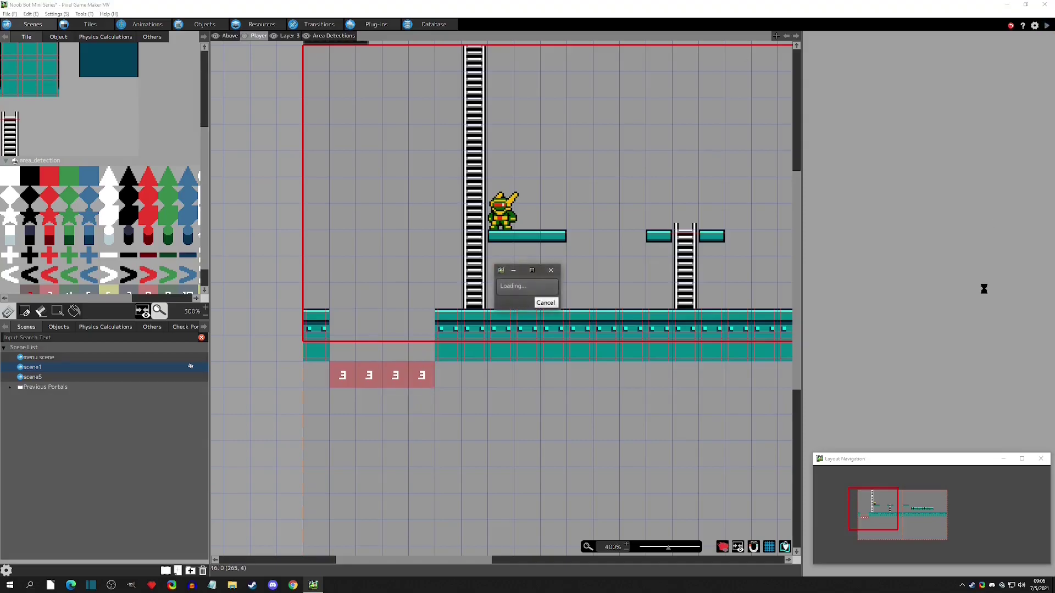
pyautogui.press('Left')
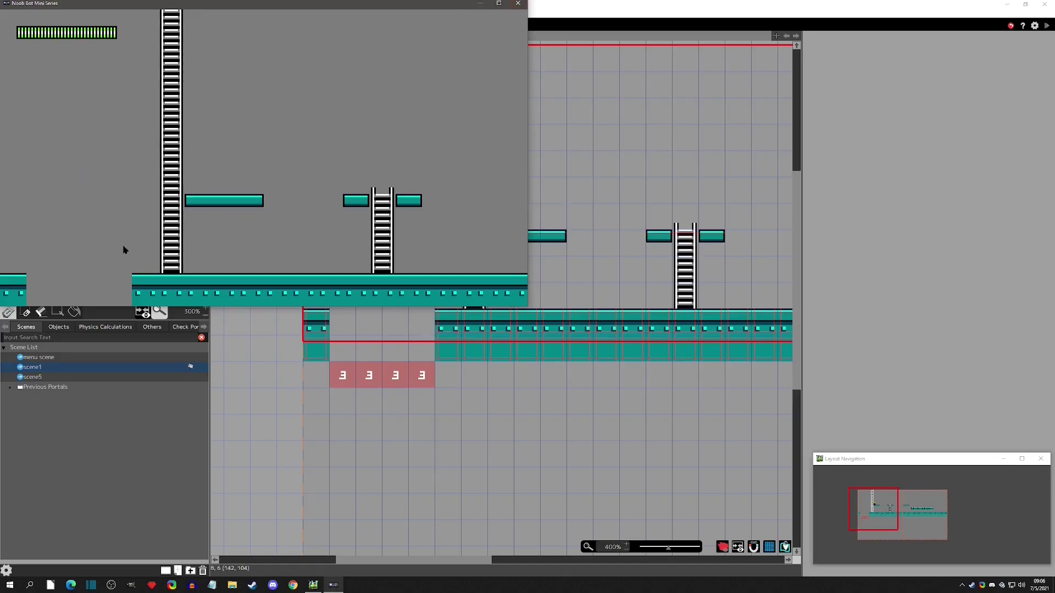
pyautogui.click(522, 5)
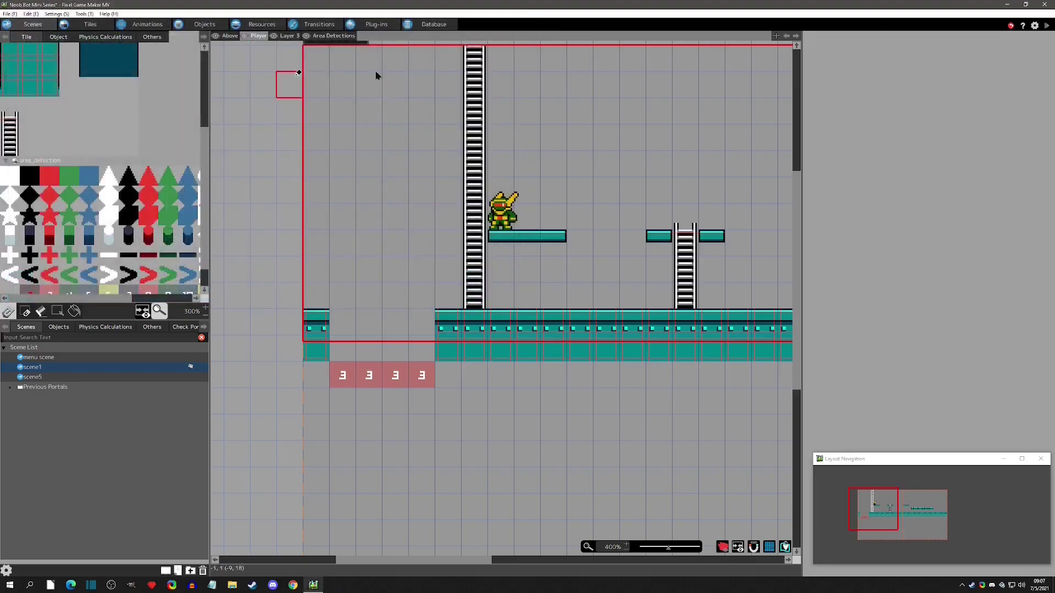
# Step: Add the official Reset Game plug-in to the project
pyautogui.click(367, 30)
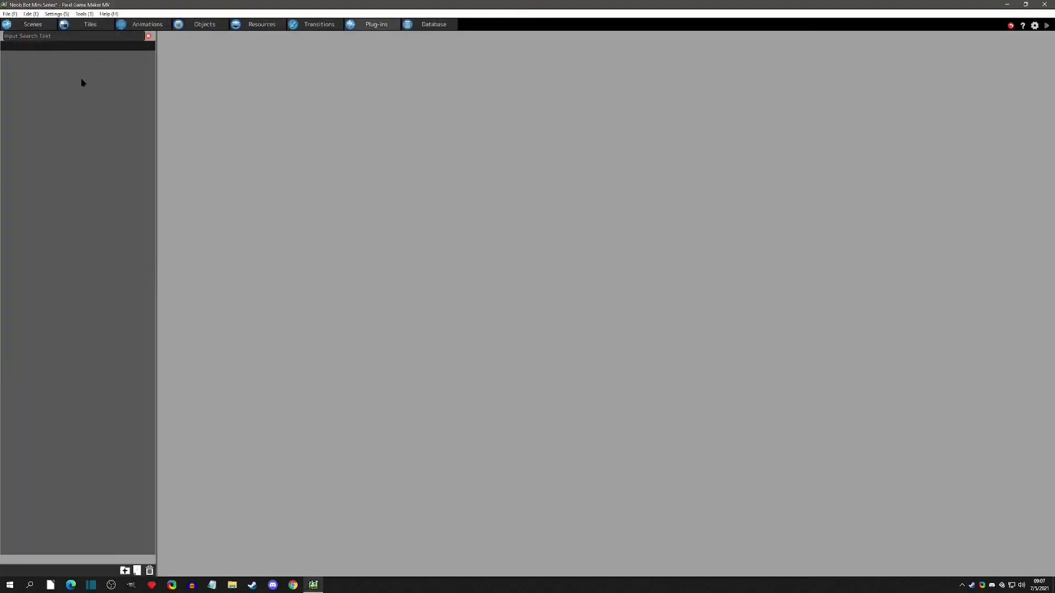
pyautogui.rightClick(50, 79)
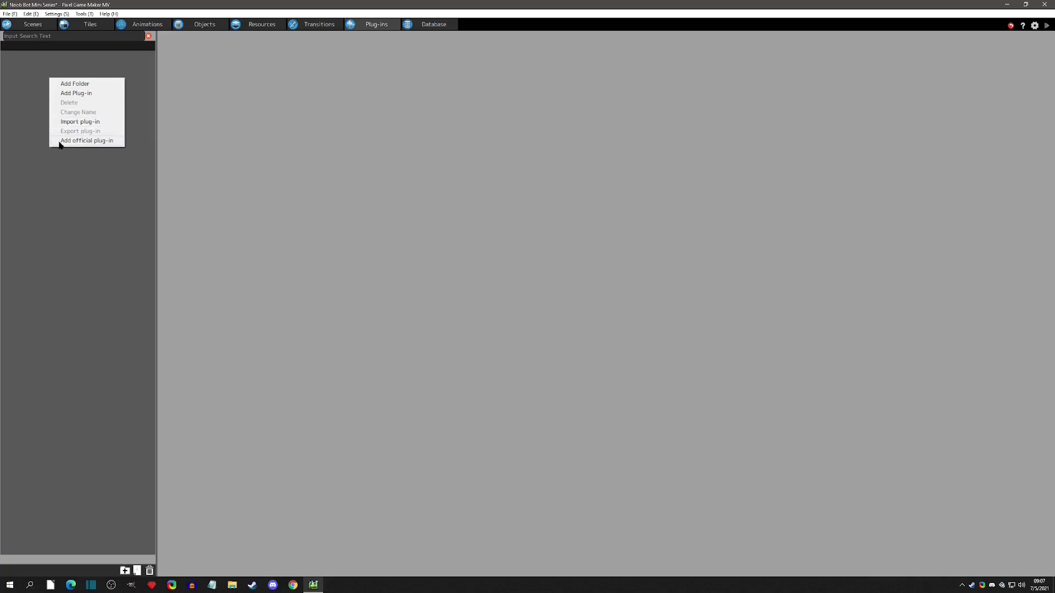
pyautogui.click(90, 141)
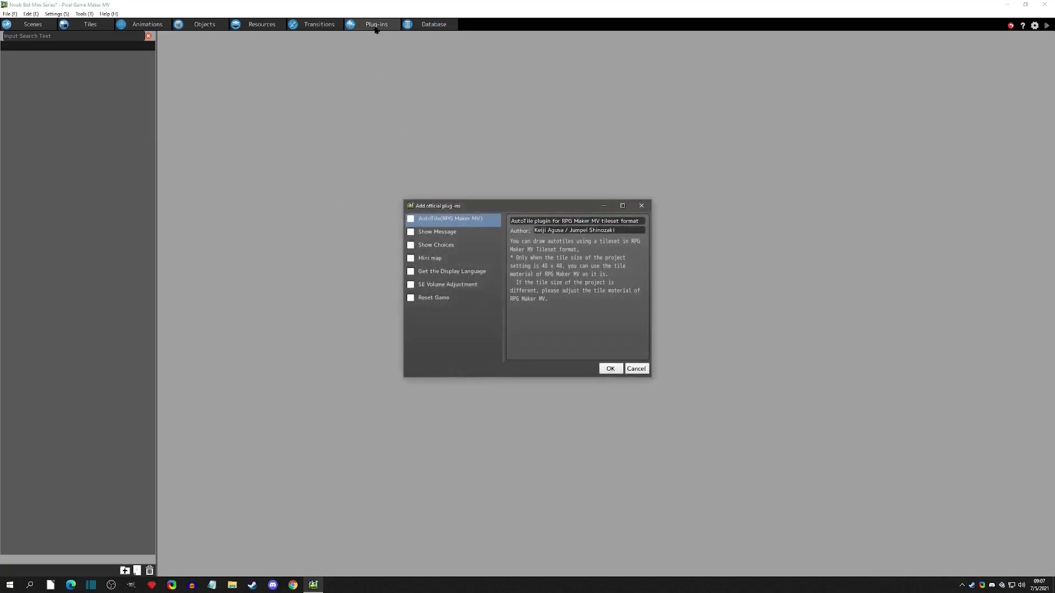
pyautogui.click(410, 299)
pyautogui.click(609, 368)
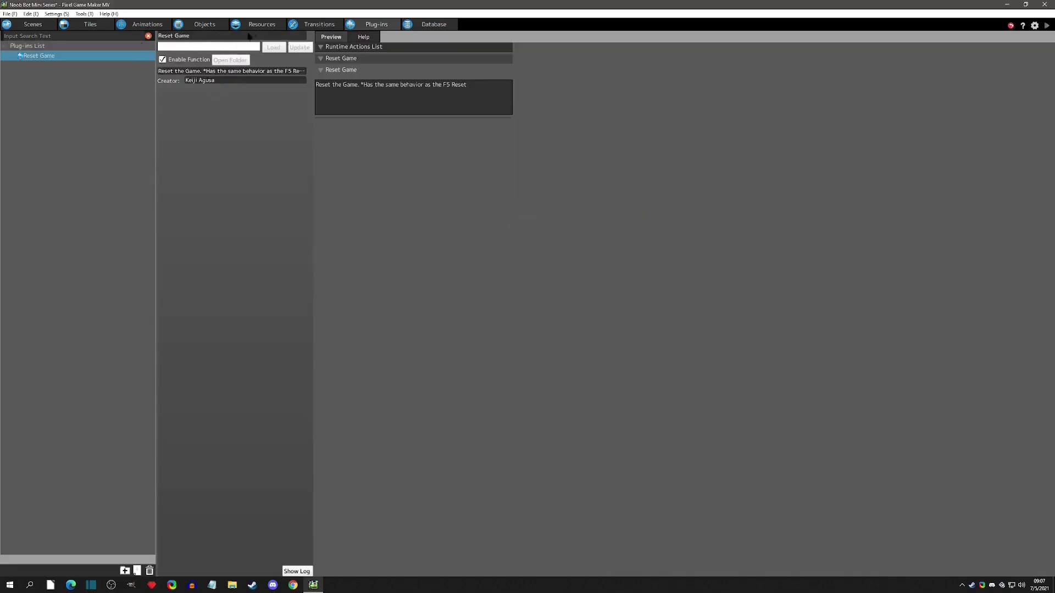
# Step: Add a 0.50-second Wait runtime action, targeting This Runtime Action, to the player's death from fall action
pyautogui.click(204, 24)
pyautogui.moveTo(372, 461); pyautogui.dragTo(375, 462)
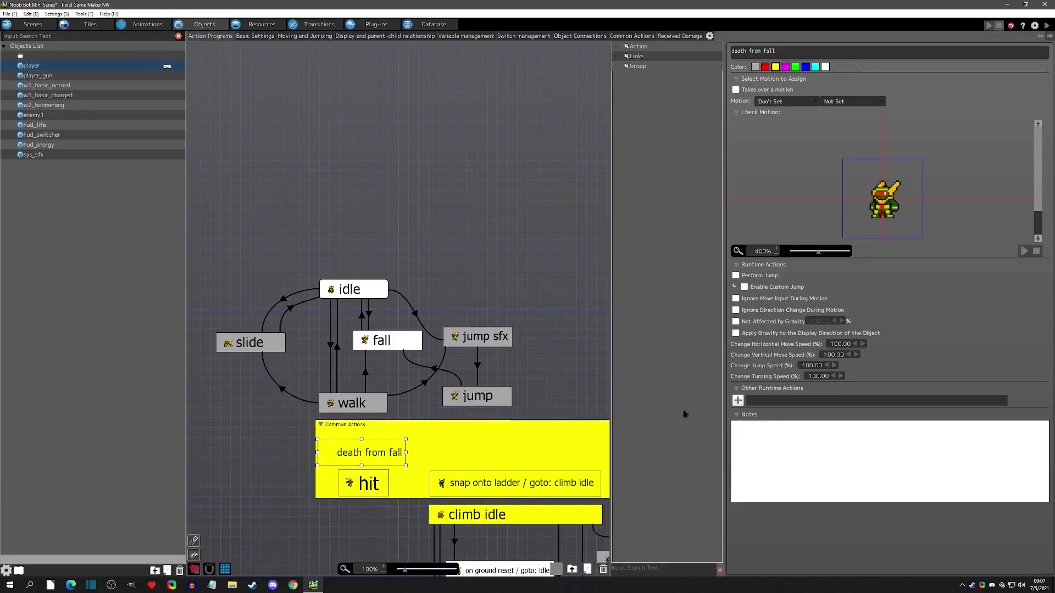
pyautogui.click(738, 400)
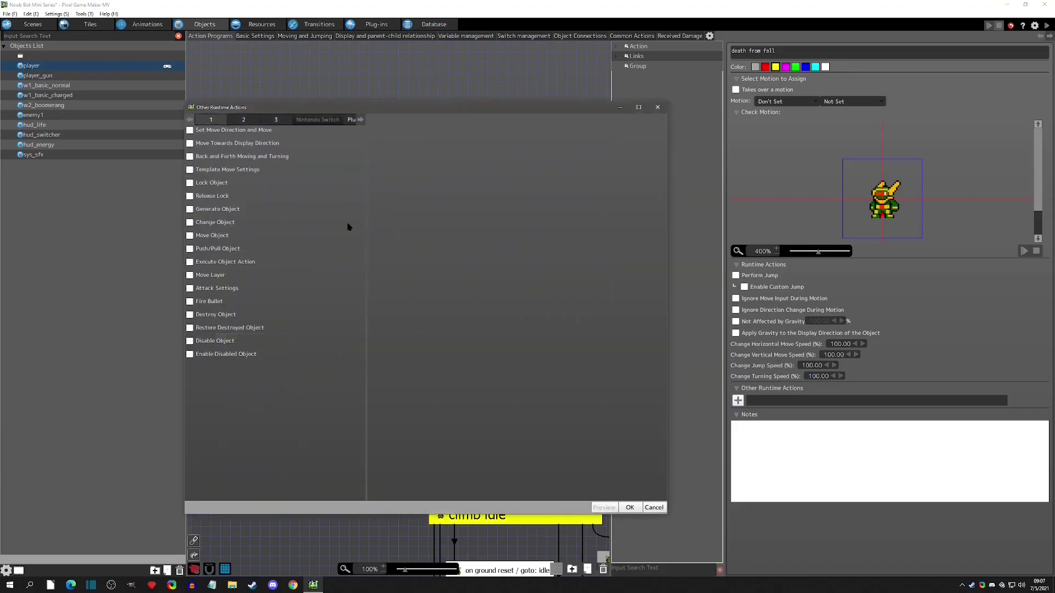
pyautogui.click(276, 120)
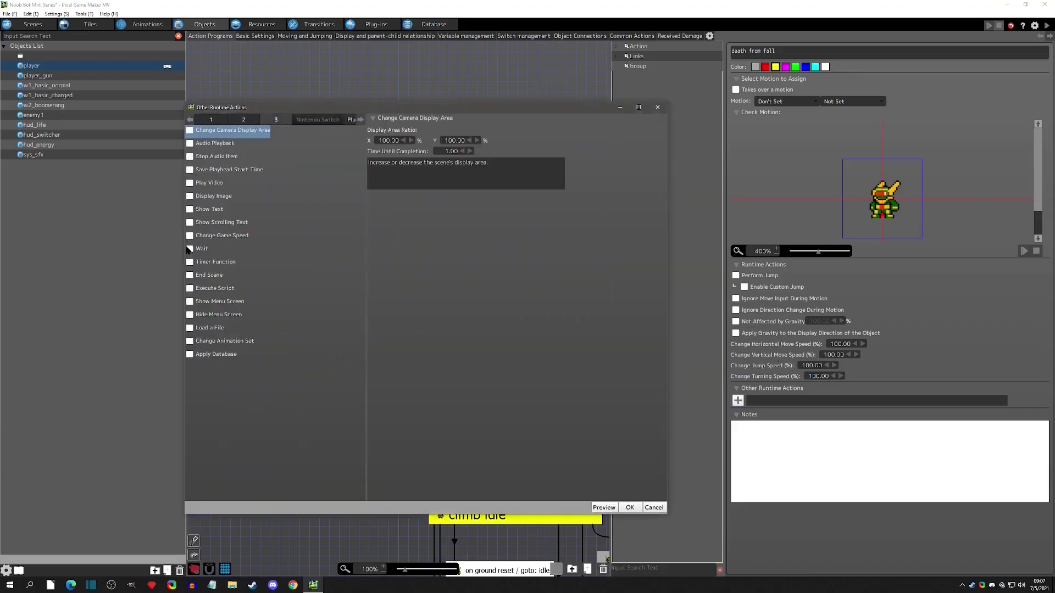
pyautogui.click(189, 249)
pyautogui.moveTo(406, 130); pyautogui.dragTo(516, 133)
pyautogui.write('0.50')
pyautogui.click(630, 507)
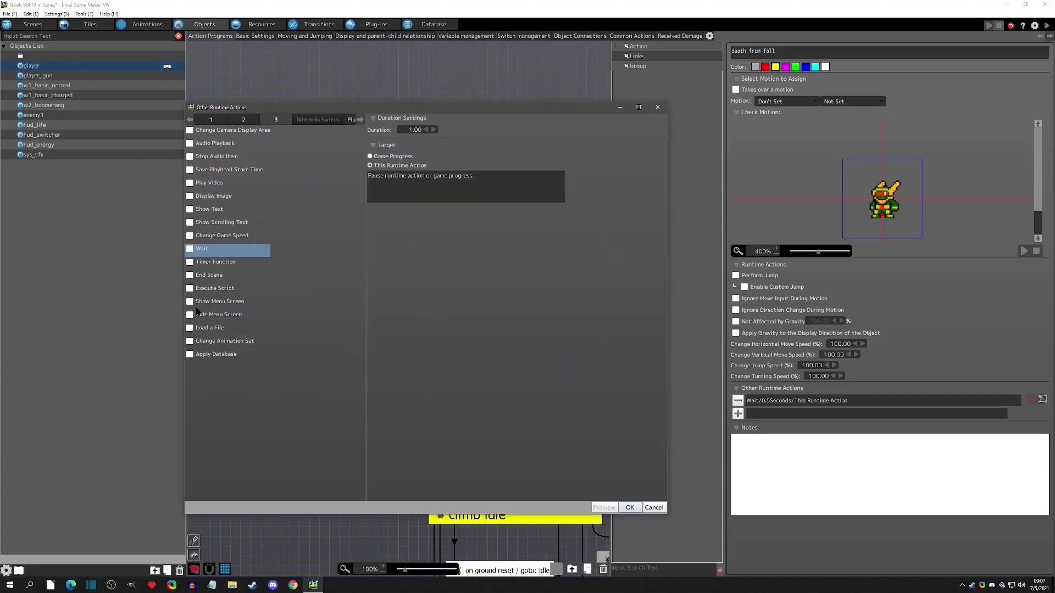
# Step: Add the Reset Game plug-in runtime action after the wait in death from fall
pyautogui.click(351, 120)
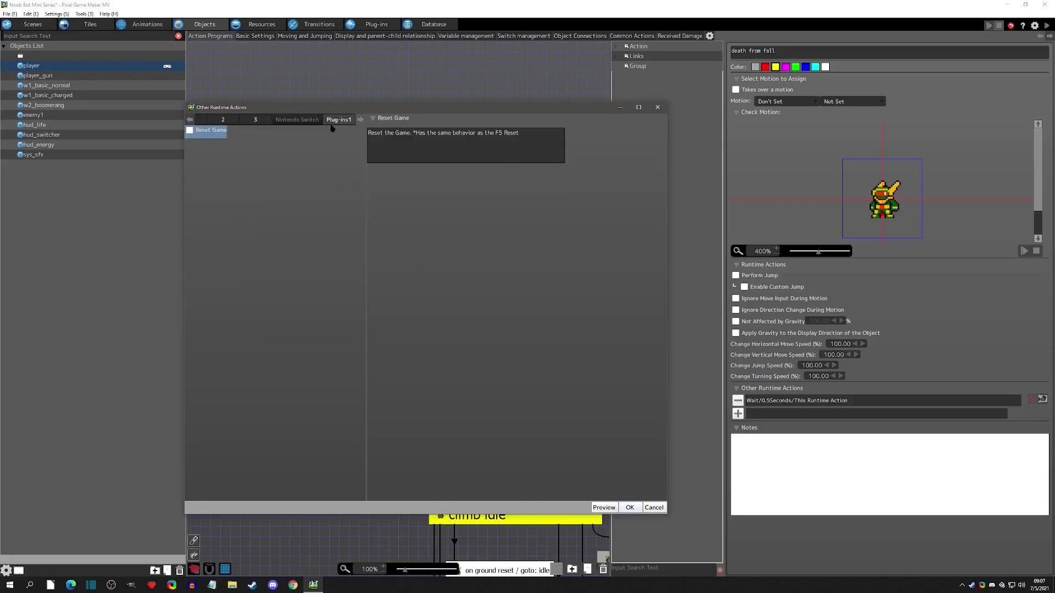
pyautogui.click(190, 131)
pyautogui.click(630, 507)
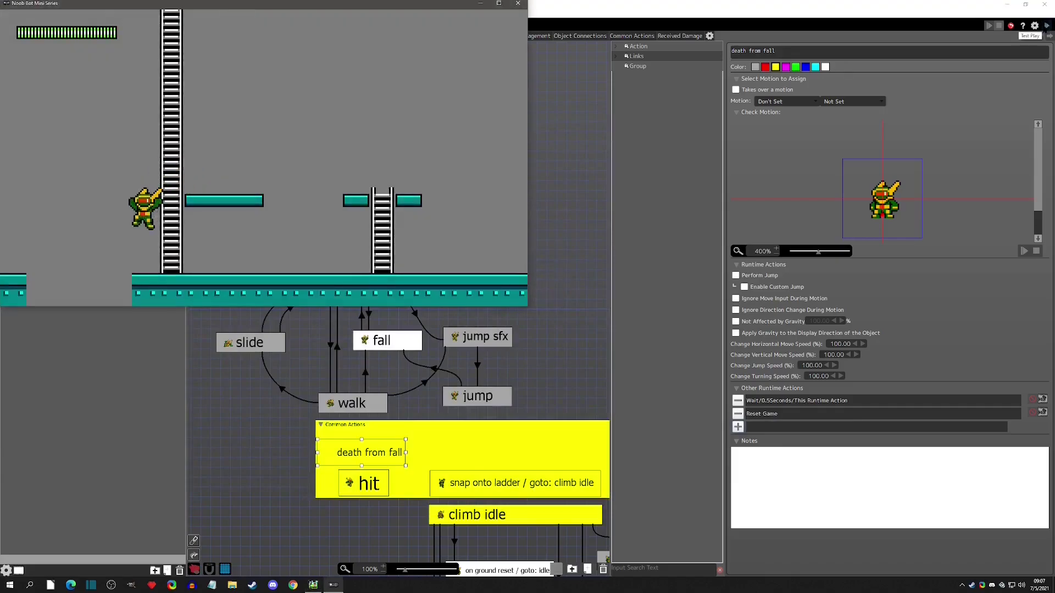
# Step: Test the death from fall reset by moving the player into the pit, and close the game window
pyautogui.press('Left')
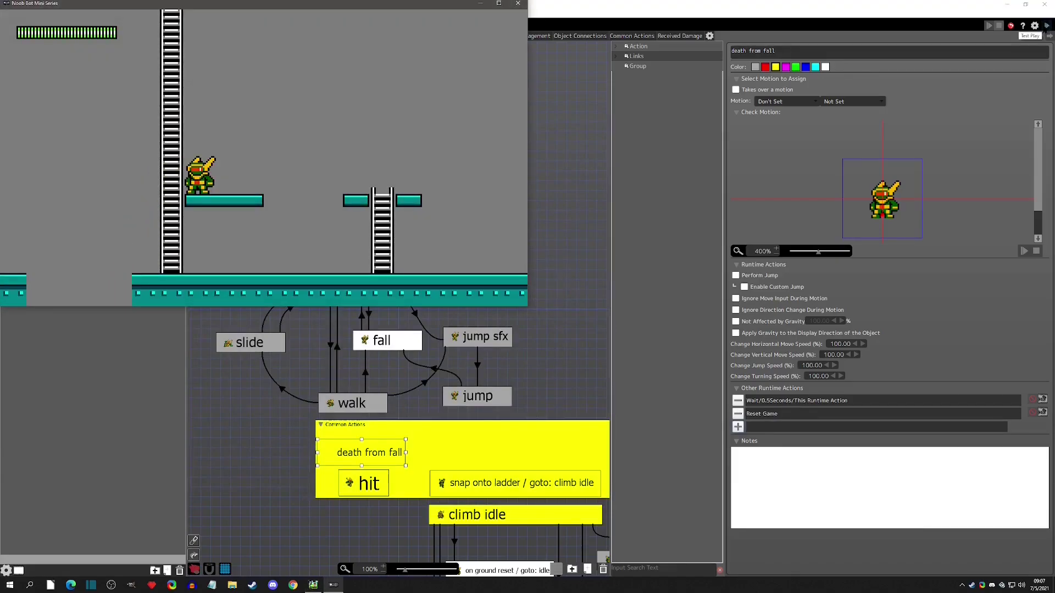
pyautogui.press('Right')
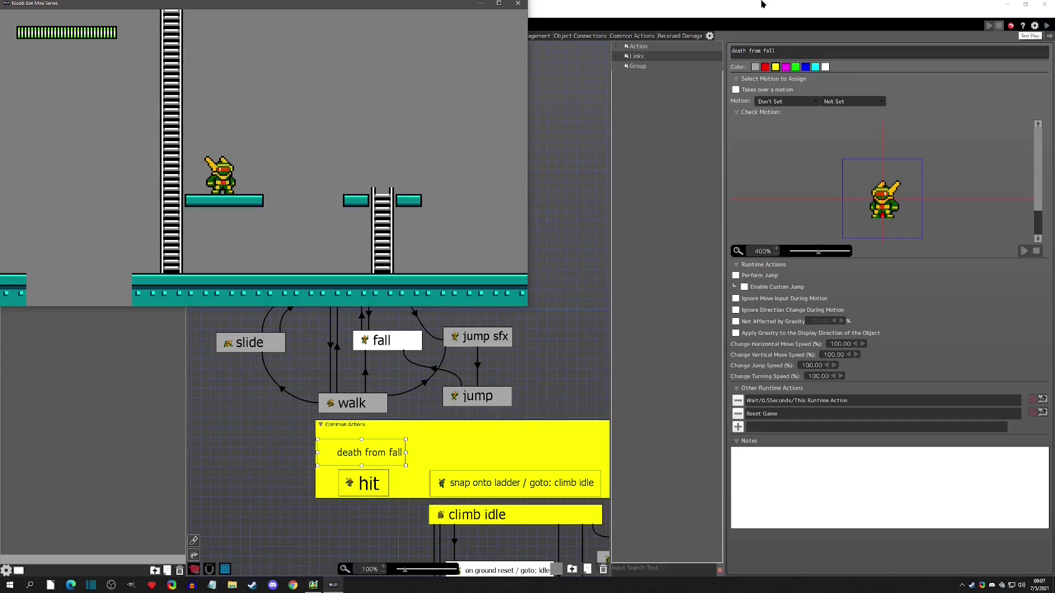
pyautogui.click(518, 3)
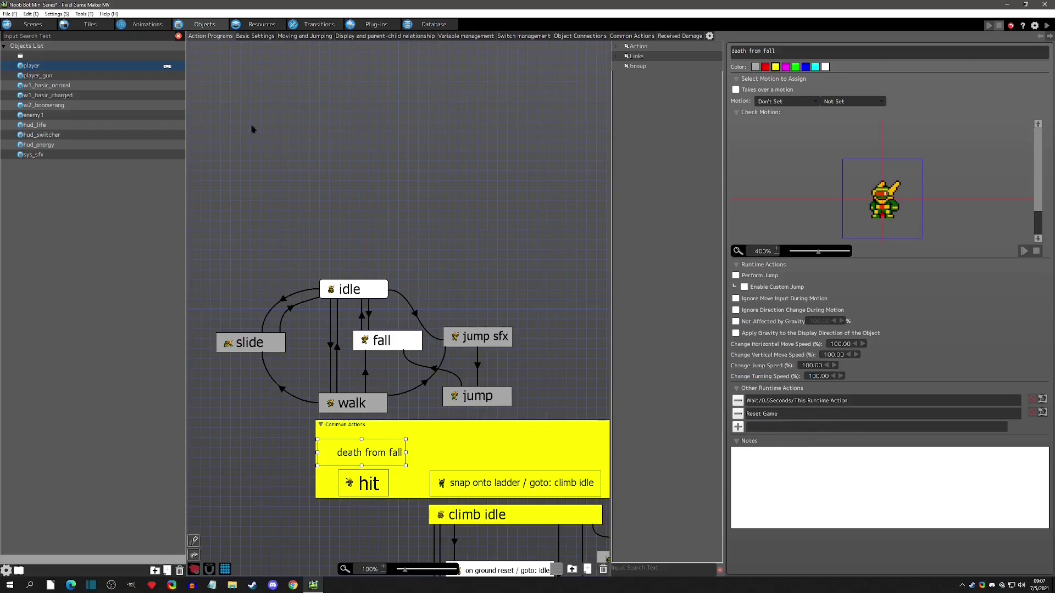
# Step: Extend the number 3 area detection tiles under scene1's pit into a block six tiles wide and three rows deep
pyautogui.click(33, 25)
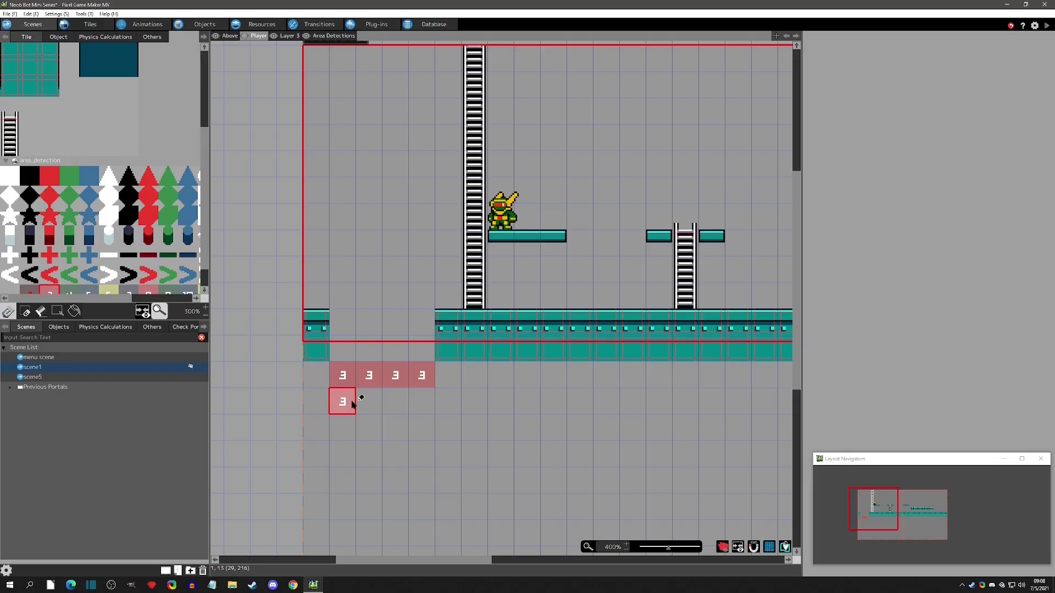
pyautogui.moveTo(352, 405)
pyautogui.mouseDown()
pyautogui.moveTo(430, 401)
pyautogui.moveTo(430, 423)
pyautogui.moveTo(353, 429)
pyautogui.mouseUp()
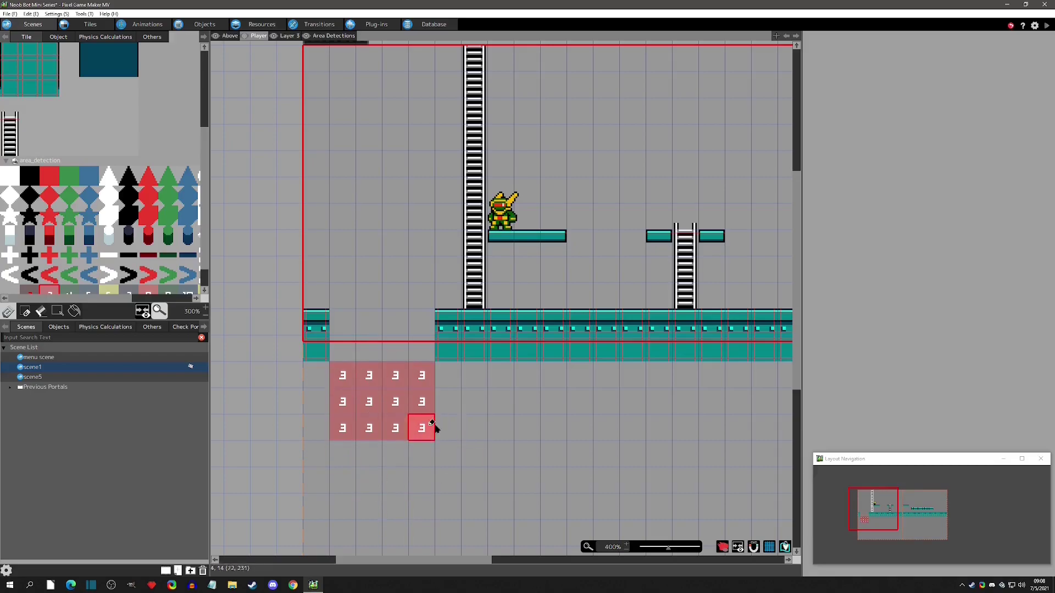
pyautogui.rightClick(448, 351)
pyautogui.moveTo(448, 352); pyautogui.dragTo(447, 431)
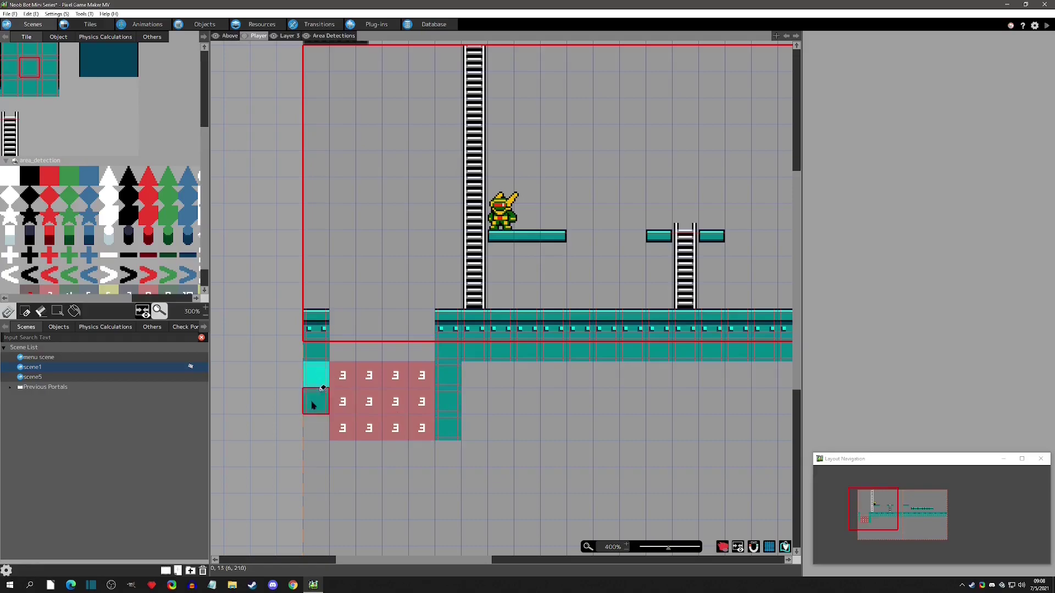
pyautogui.rightClick(340, 377)
pyautogui.moveTo(316, 376); pyautogui.dragTo(318, 428)
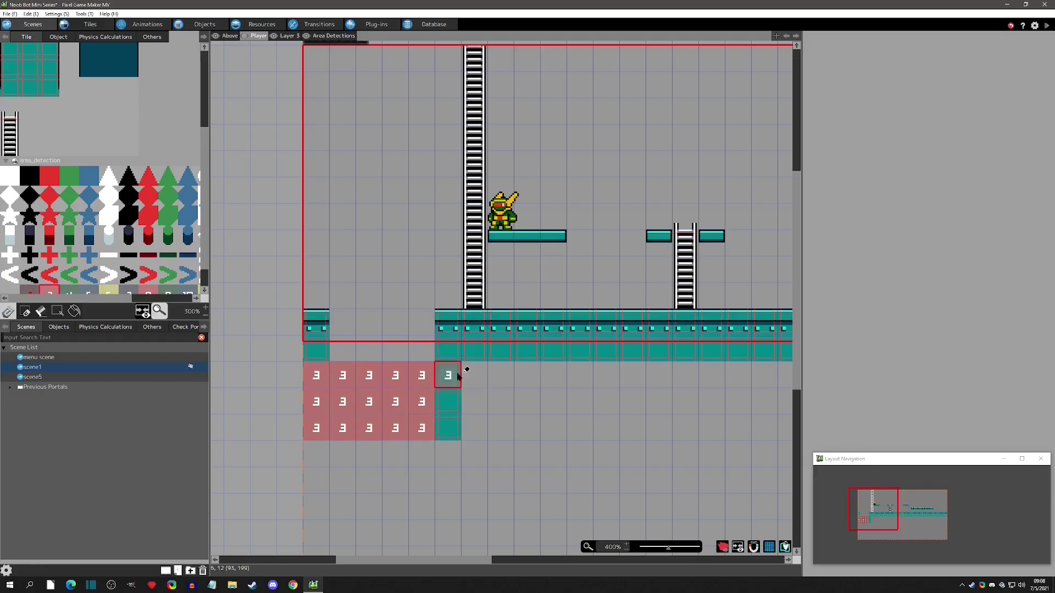
pyautogui.moveTo(457, 376); pyautogui.dragTo(460, 430)
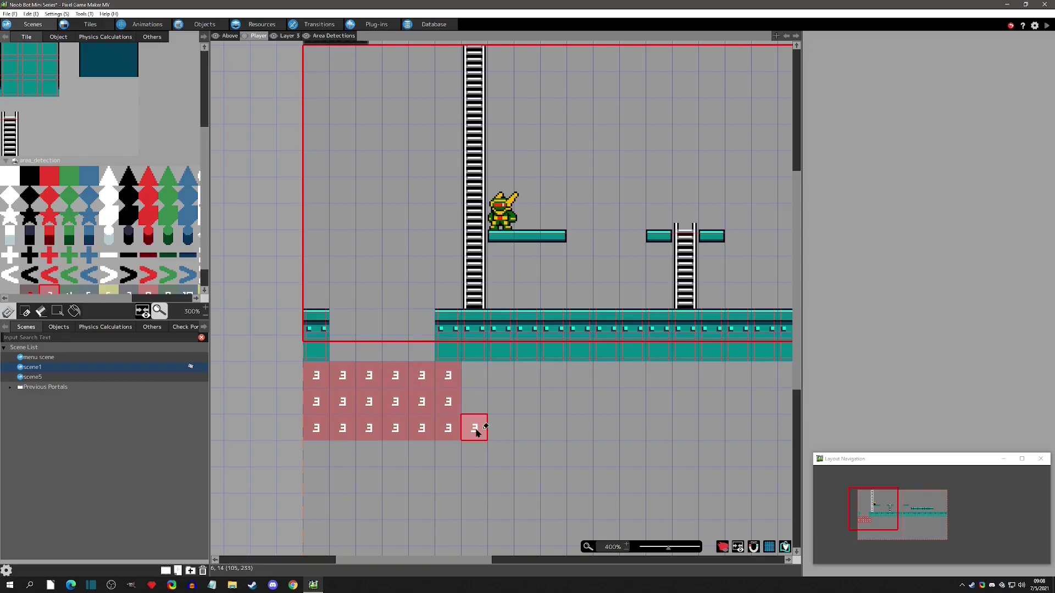
pyautogui.moveTo(530, 402); pyautogui.dragTo(497, 447, button='middle')
pyautogui.moveTo(497, 448); pyautogui.dragTo(474, 466, button='middle')
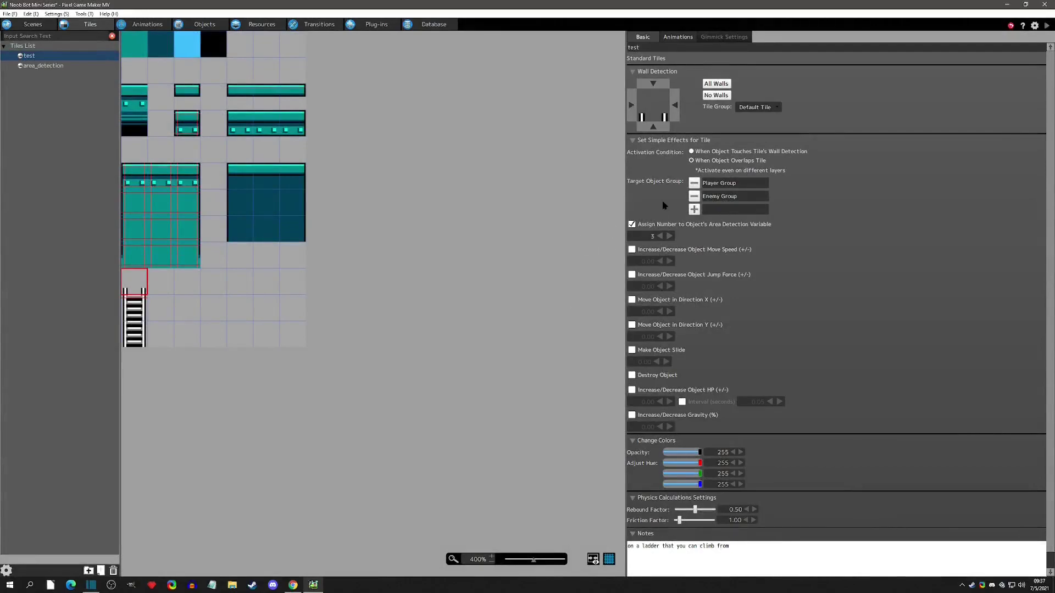
# Step: In the area_detection tileset, tint tile 3 red and make tile 4 assign number 4 to only the Player Group on overlap
pyautogui.click(38, 66)
pyautogui.moveTo(698, 462); pyautogui.dragTo(583, 465)
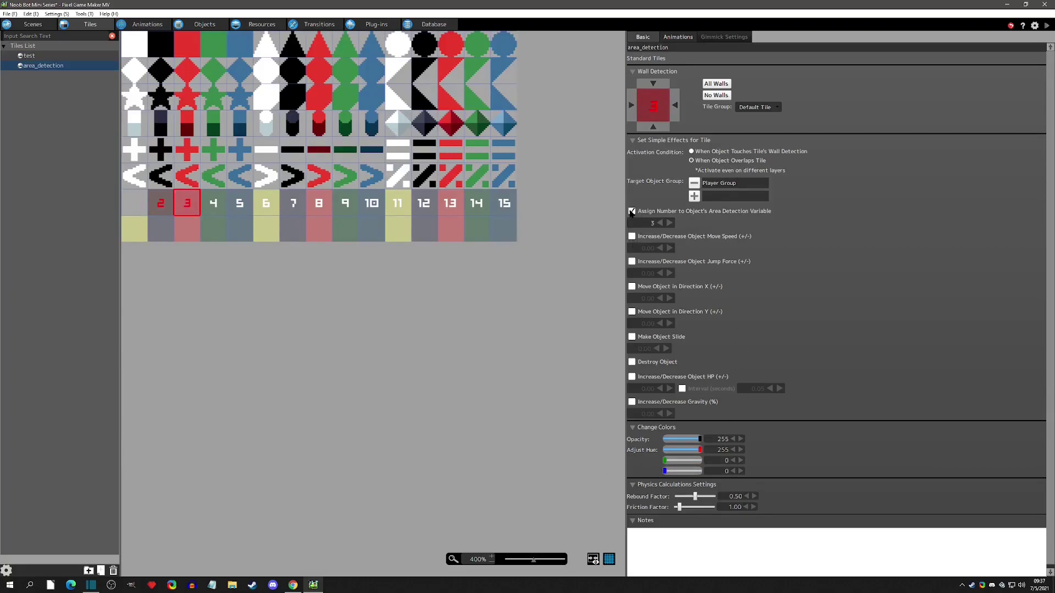
pyautogui.click(224, 206)
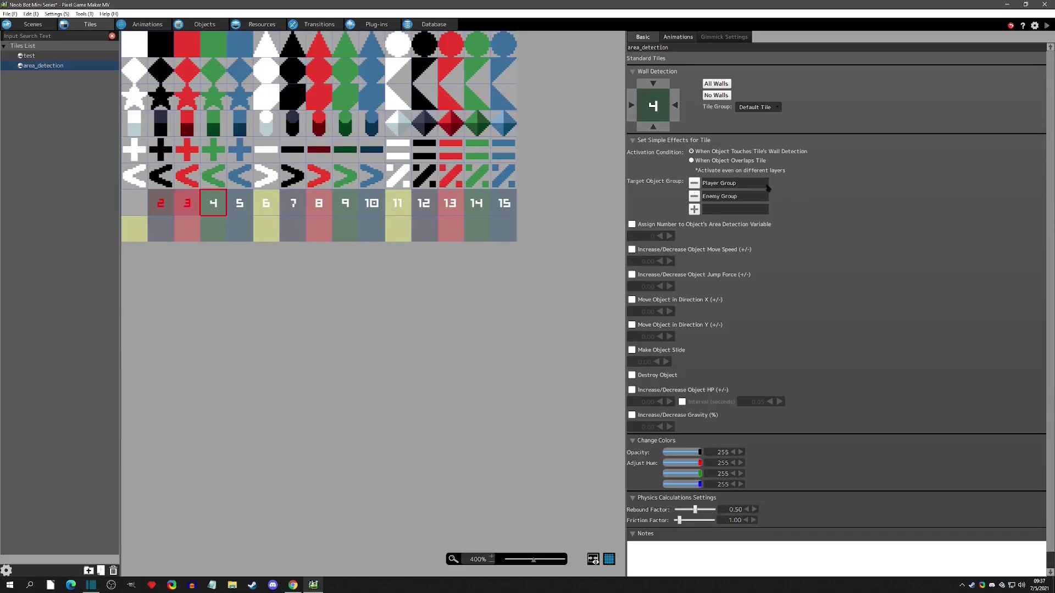
pyautogui.click(648, 236)
pyautogui.click(694, 196)
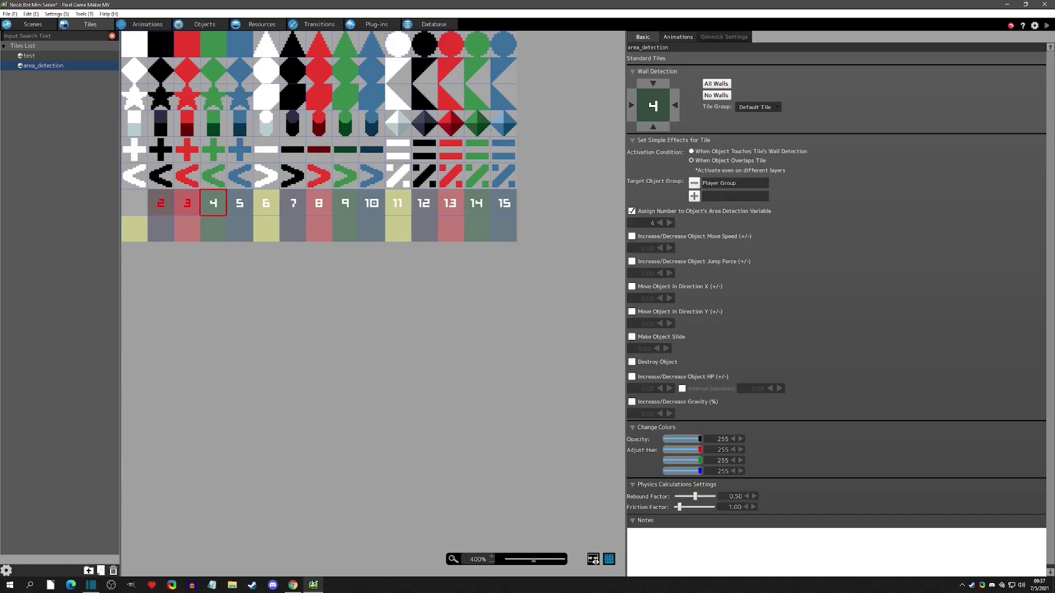
# Step: Set the Area Detection variable condition of the player's death from fall common action to equal 4.00
pyautogui.click(192, 24)
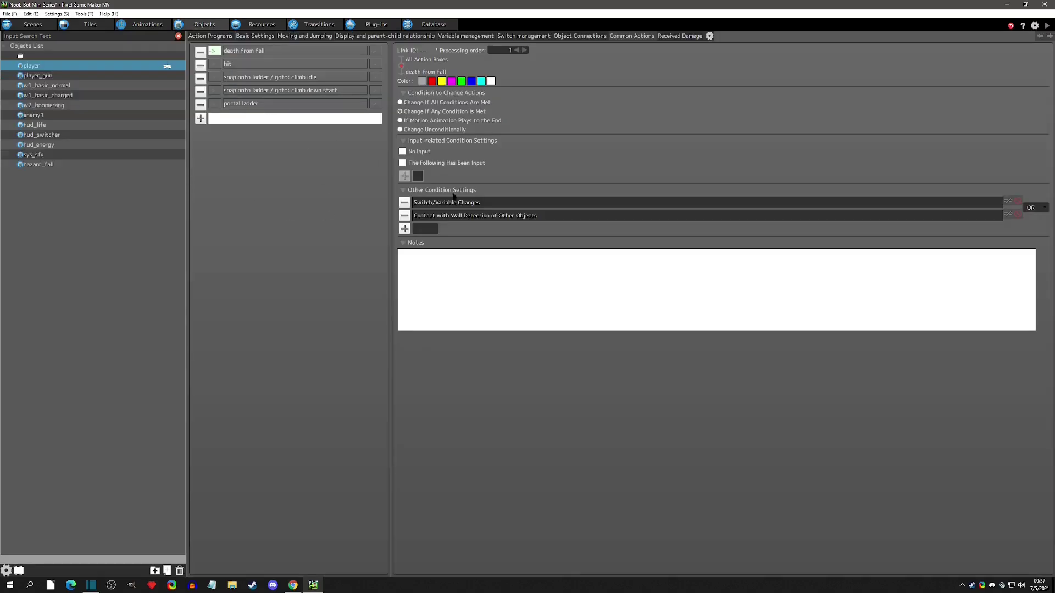
pyautogui.doubleClick(479, 203)
pyautogui.click(465, 204)
pyautogui.press('Up')
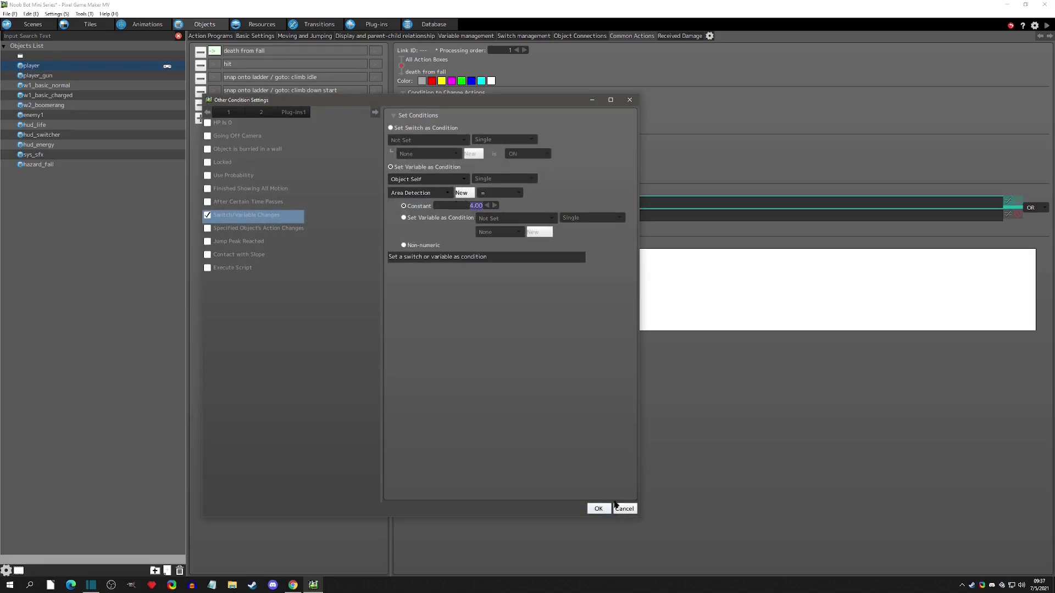
pyautogui.click(598, 509)
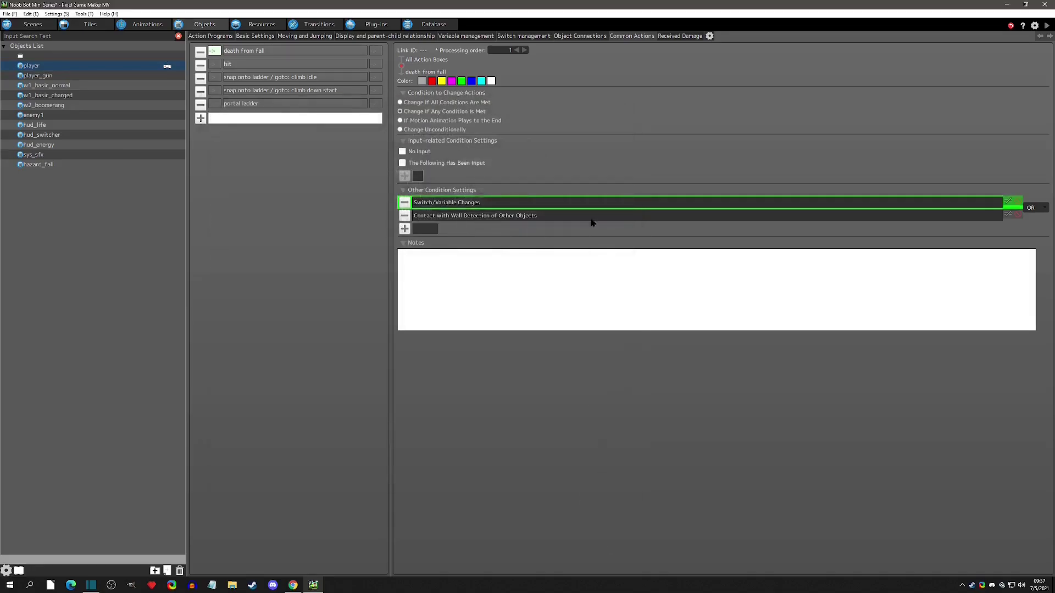
# Step: Paint area detection tiles at the bottom of the pit in scene1
pyautogui.click(33, 24)
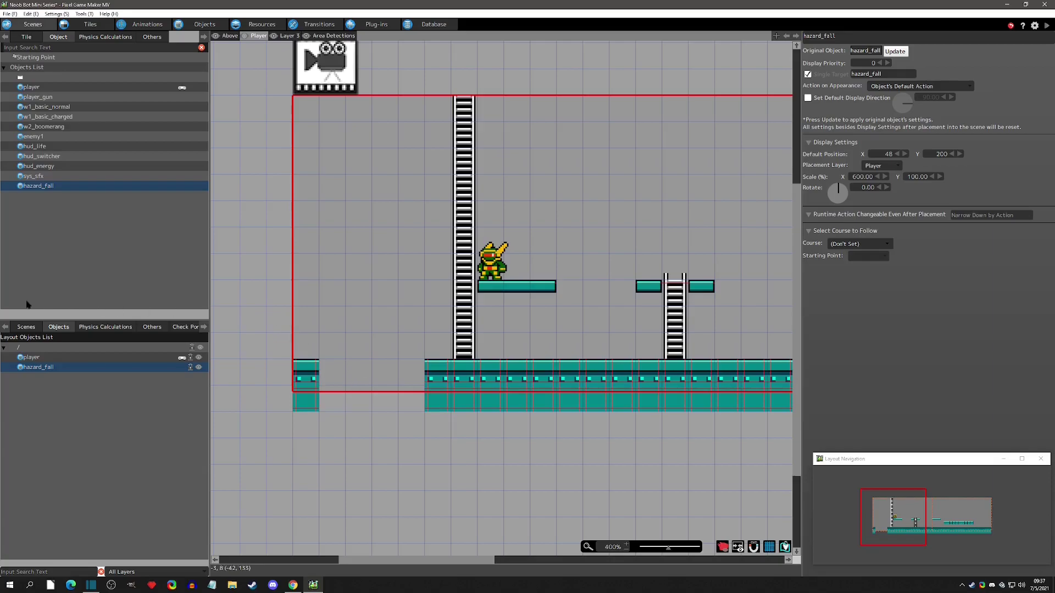
pyautogui.click(26, 327)
pyautogui.click(26, 36)
pyautogui.scroll(-5, 100, 271)
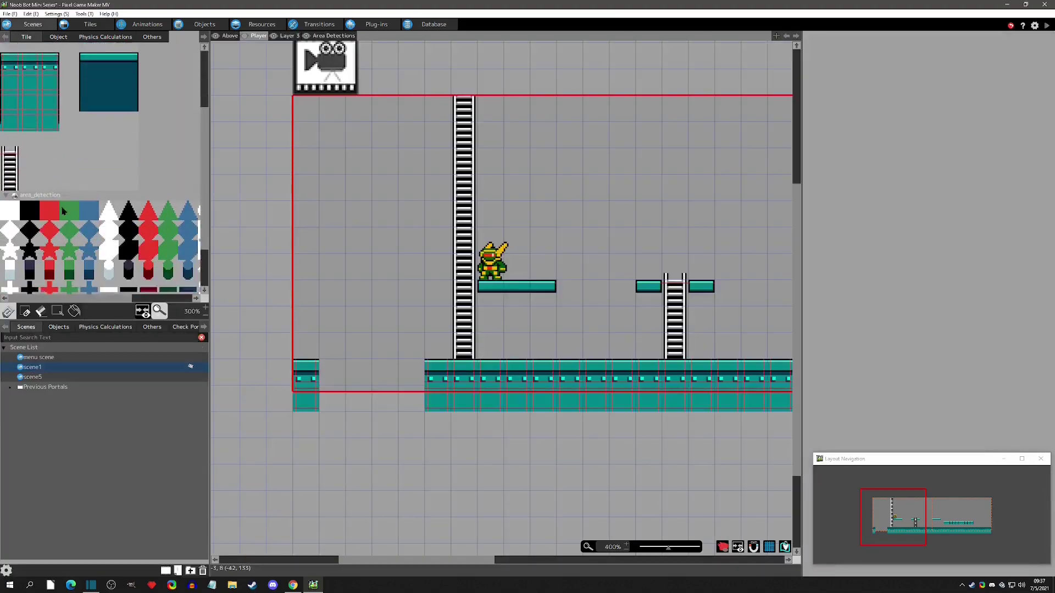
pyautogui.click(341, 400)
pyautogui.moveTo(344, 396)
pyautogui.mouseDown()
pyautogui.moveTo(407, 395)
pyautogui.moveTo(332, 399)
pyautogui.mouseUp()
pyautogui.rightClick(411, 320)
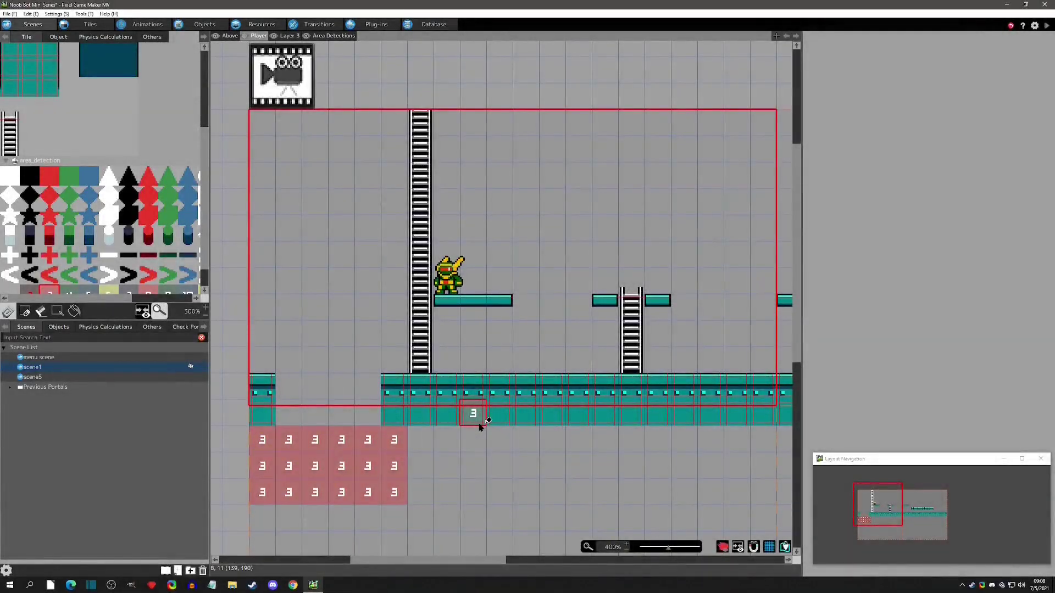
# Step: Examine the Going Off Camera condition settings and the existing Switch/Variable Changes condition for the player's death from fall common action
pyautogui.click(204, 24)
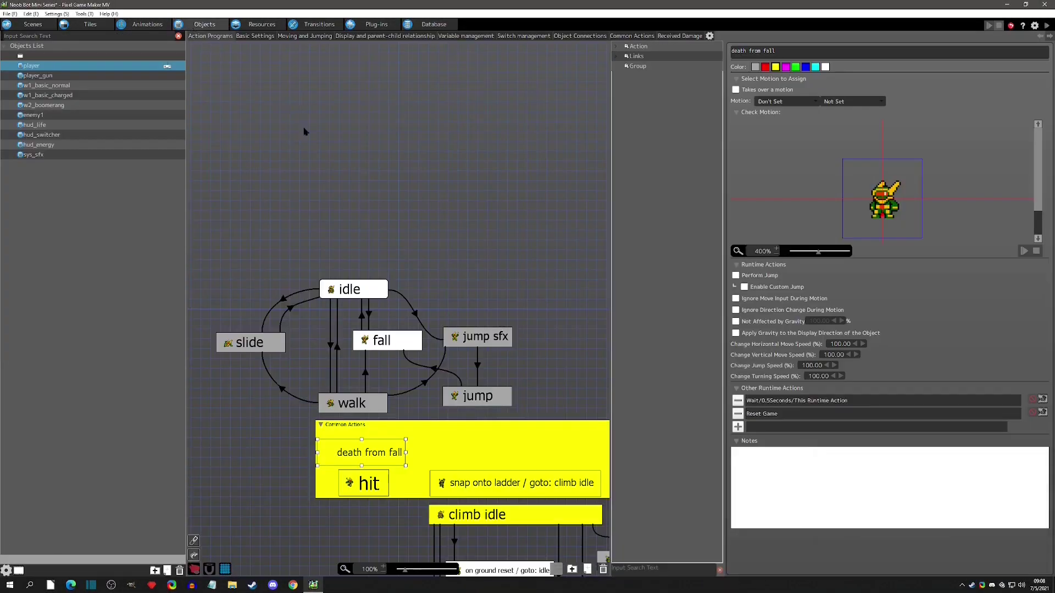
pyautogui.click(578, 36)
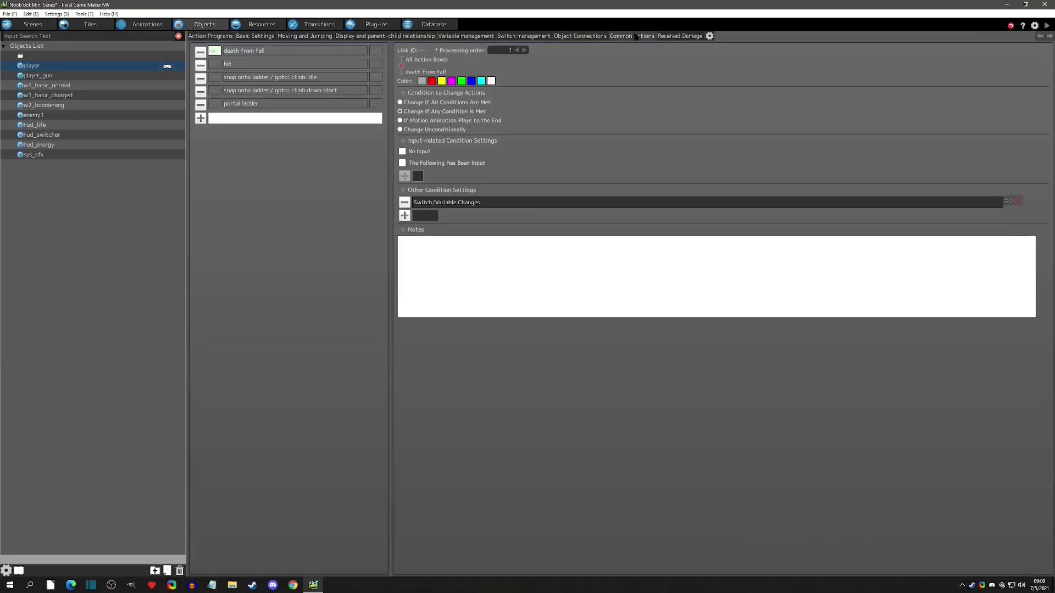
pyautogui.click(404, 216)
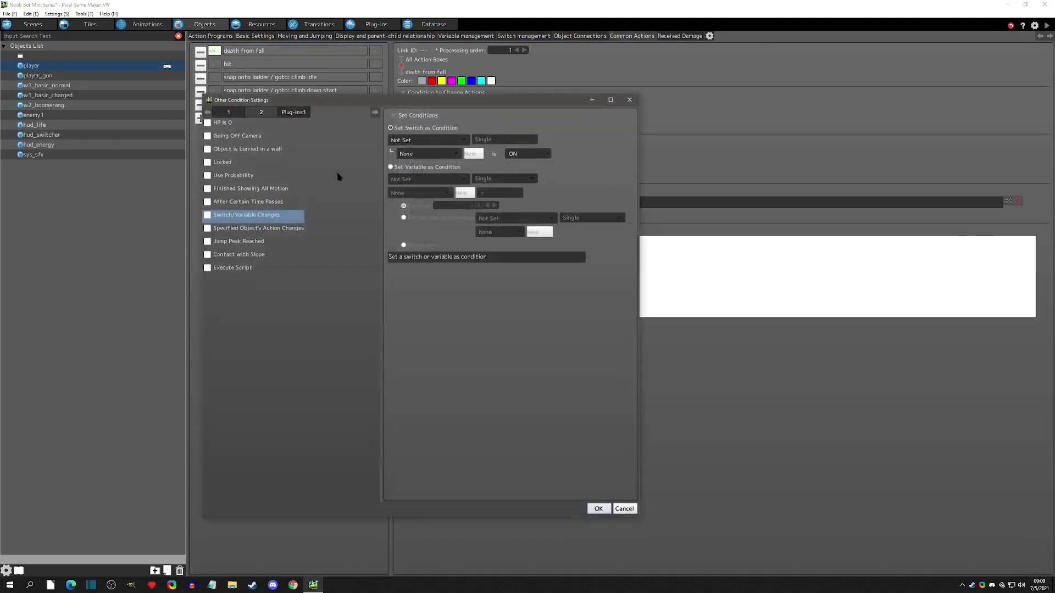
pyautogui.click(209, 137)
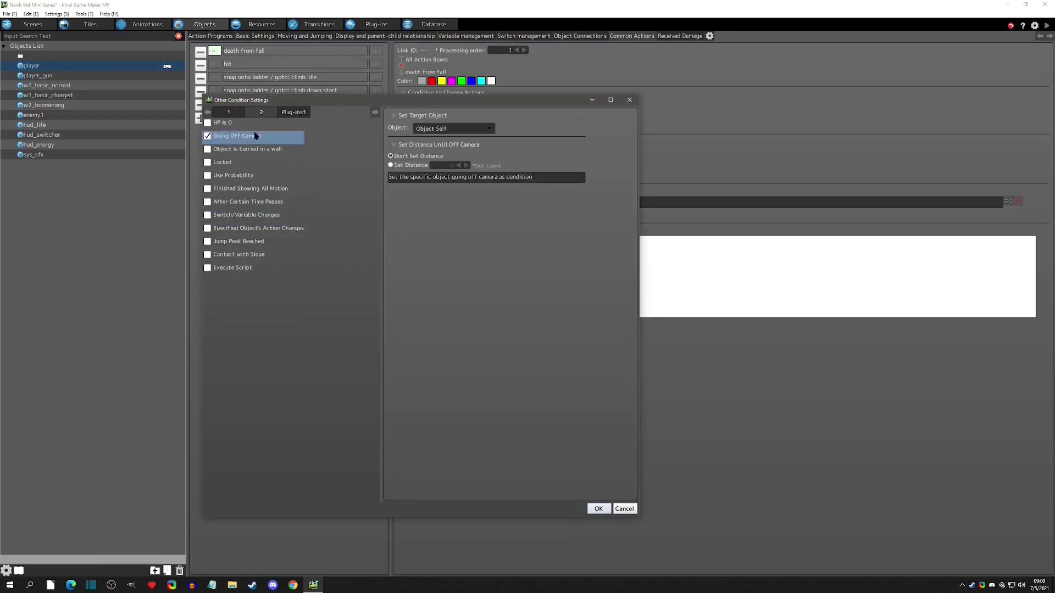
pyautogui.click(455, 129)
pyautogui.click(456, 149)
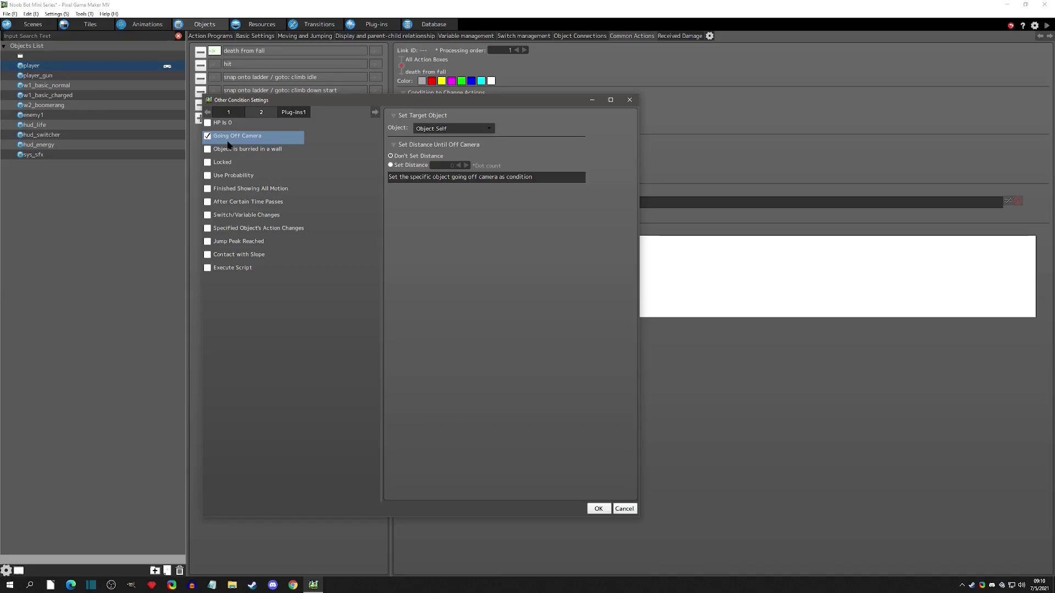
pyautogui.click(629, 100)
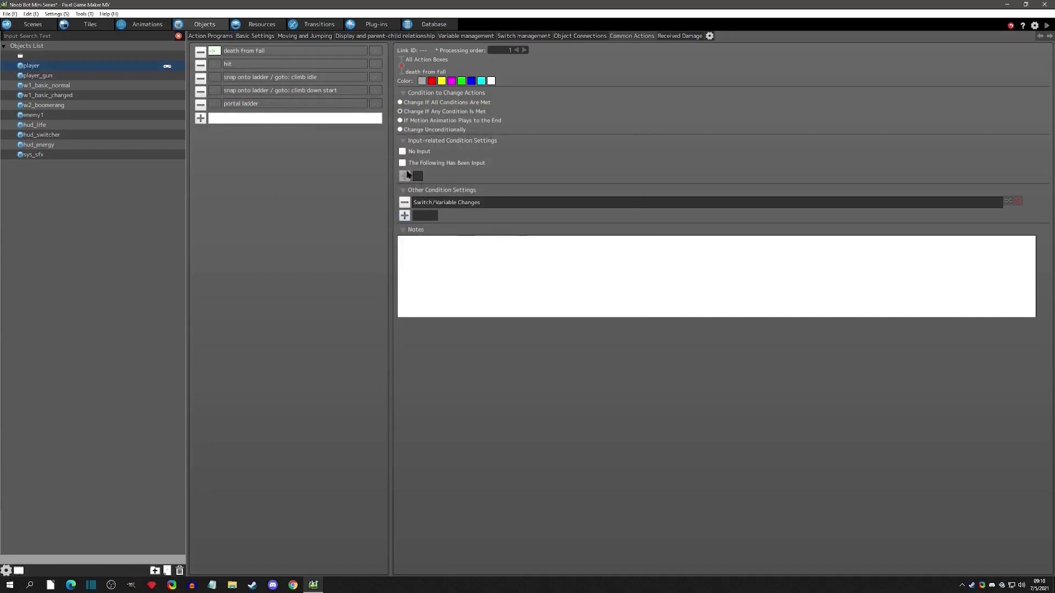
pyautogui.doubleClick(465, 206)
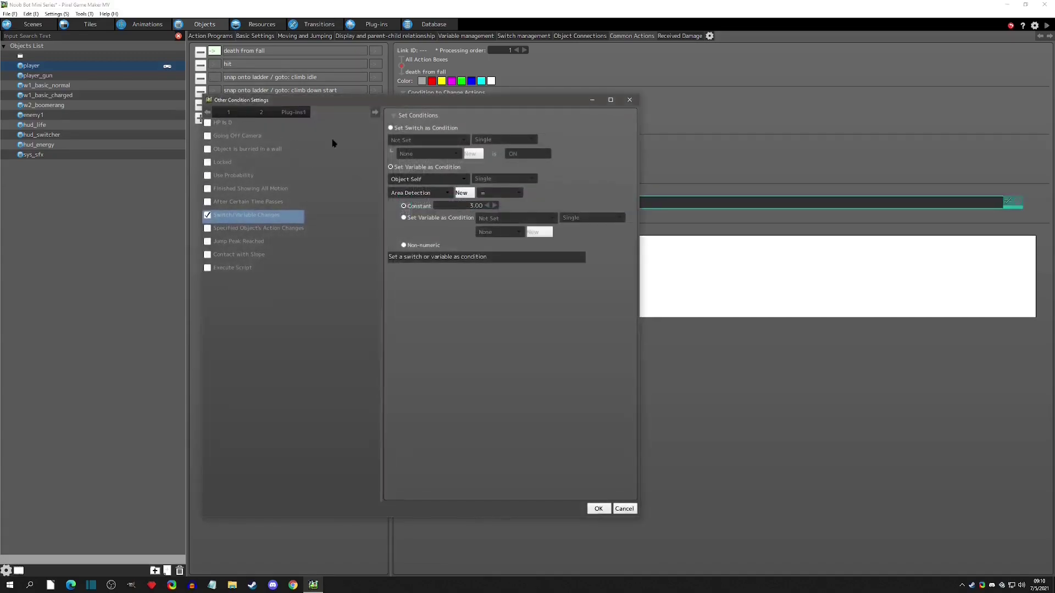
pyautogui.click(630, 100)
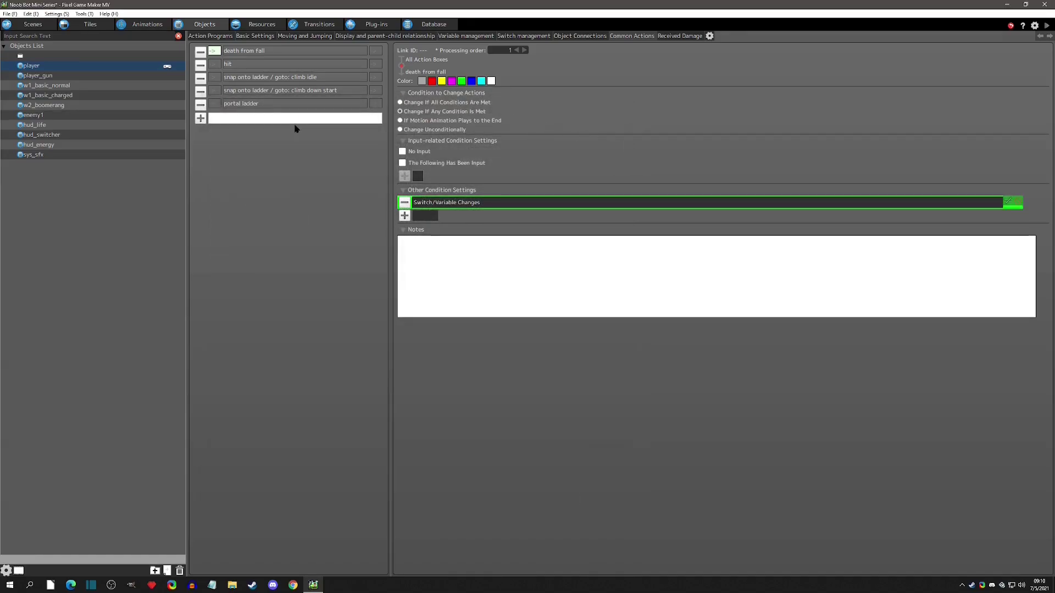
# Step: Create a new motion animation and choose the placeholder image as its resource
pyautogui.click(144, 26)
pyautogui.click(57, 152)
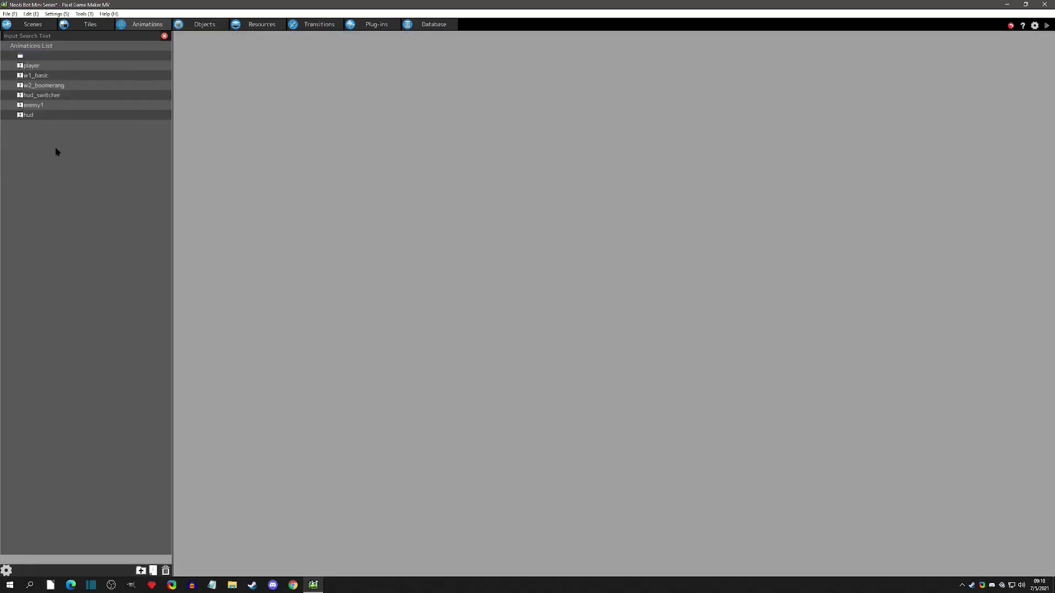
pyautogui.rightClick(44, 151)
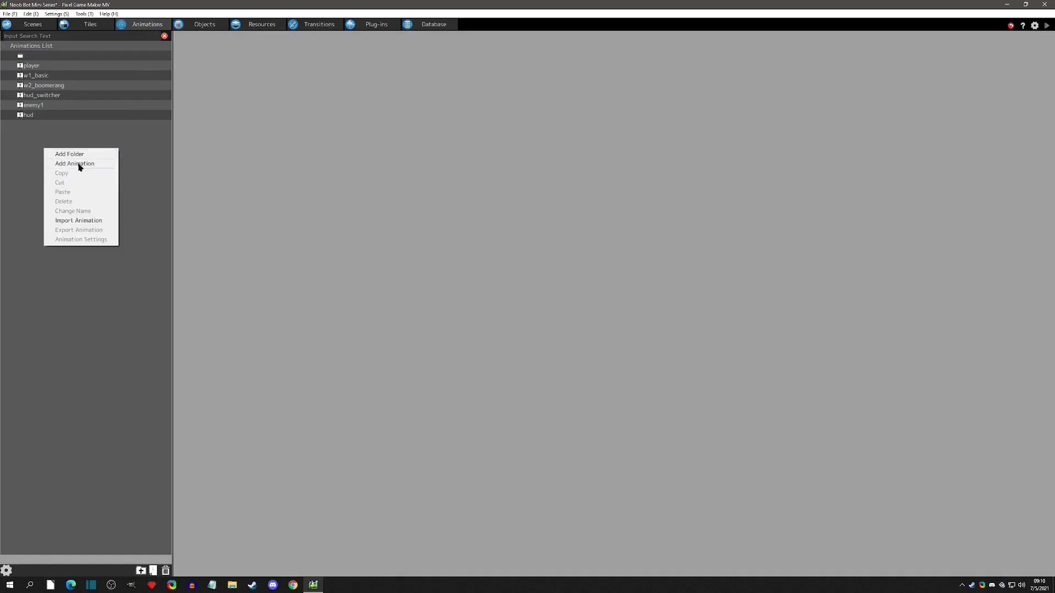
pyautogui.click(70, 165)
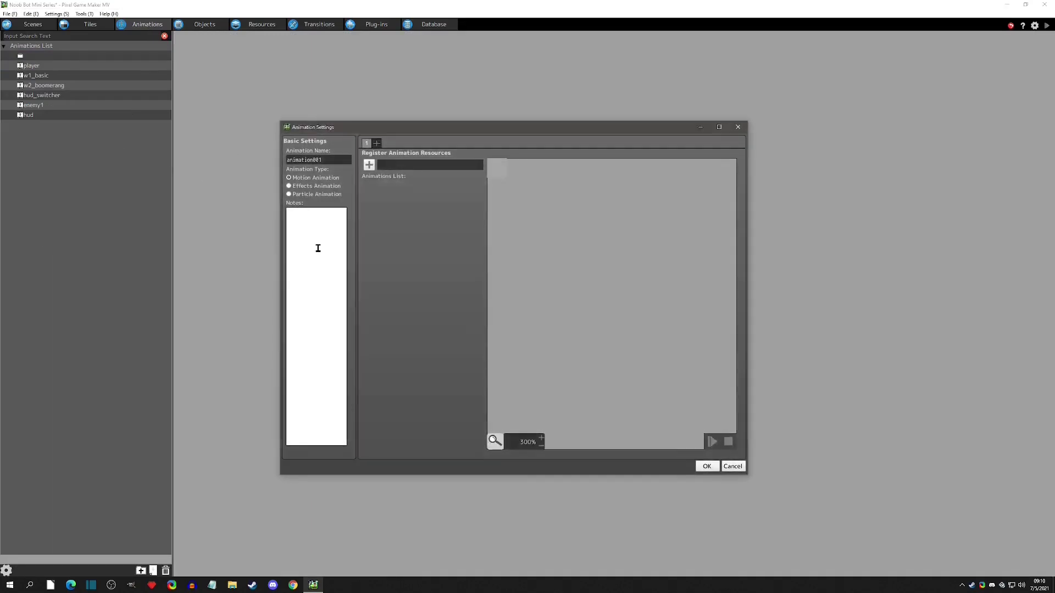
pyautogui.click(369, 165)
pyautogui.click(339, 185)
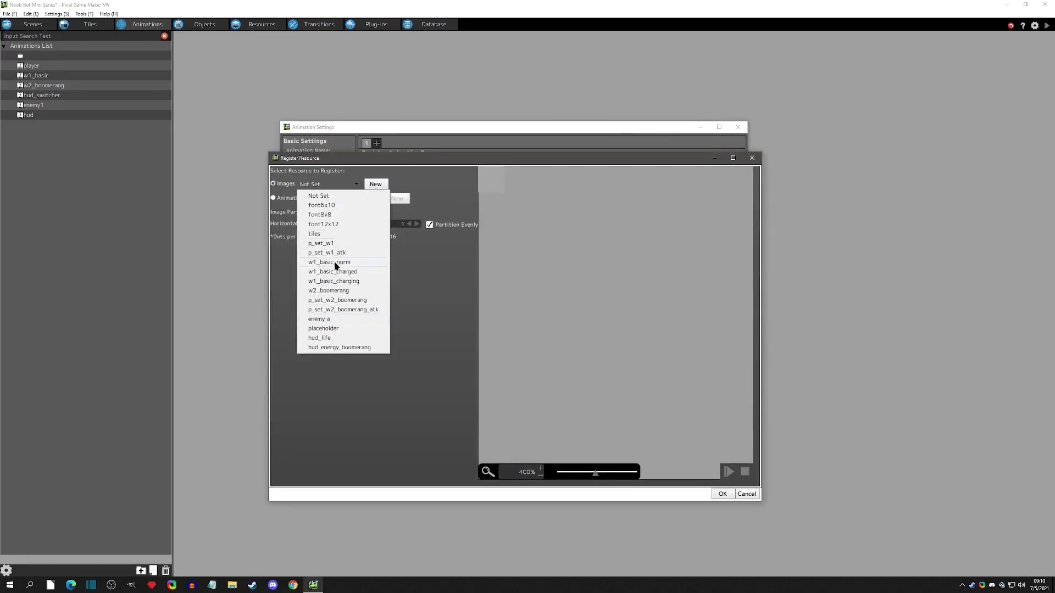
pyautogui.click(333, 328)
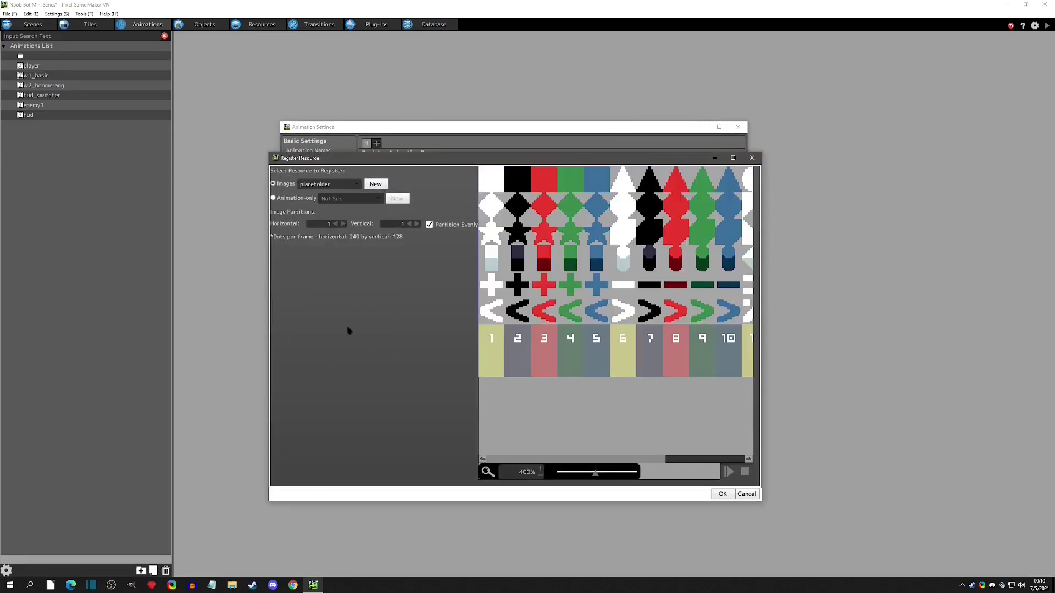
# Step: Turn off even partitioning, split the placeholder image into 15 horizontal by 8 vertical partitions, and register it
pyautogui.scroll(-4, 555, 253)
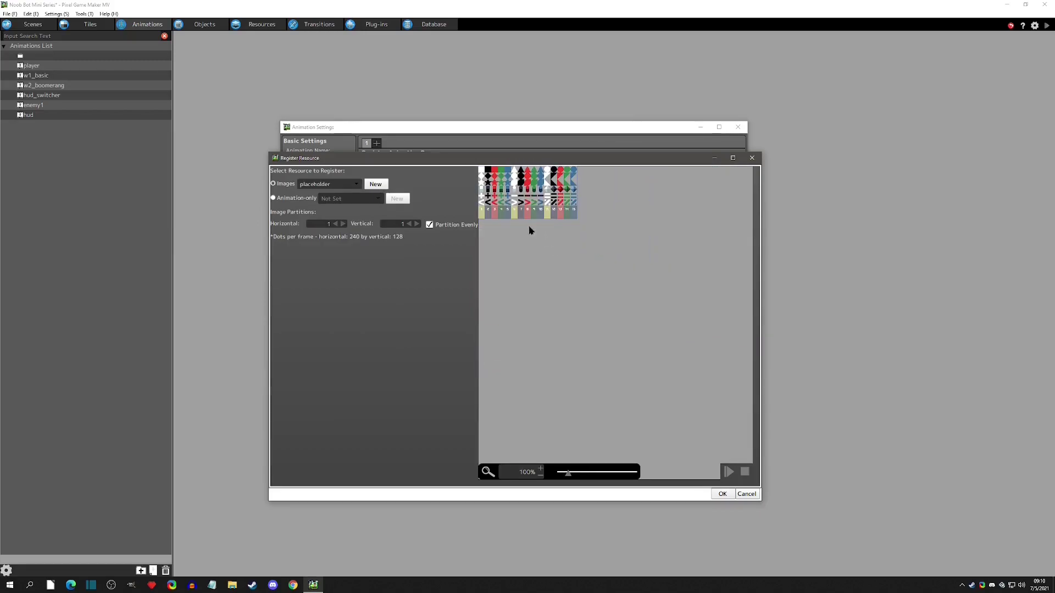
pyautogui.scroll(2, 529, 230)
pyautogui.click(429, 225)
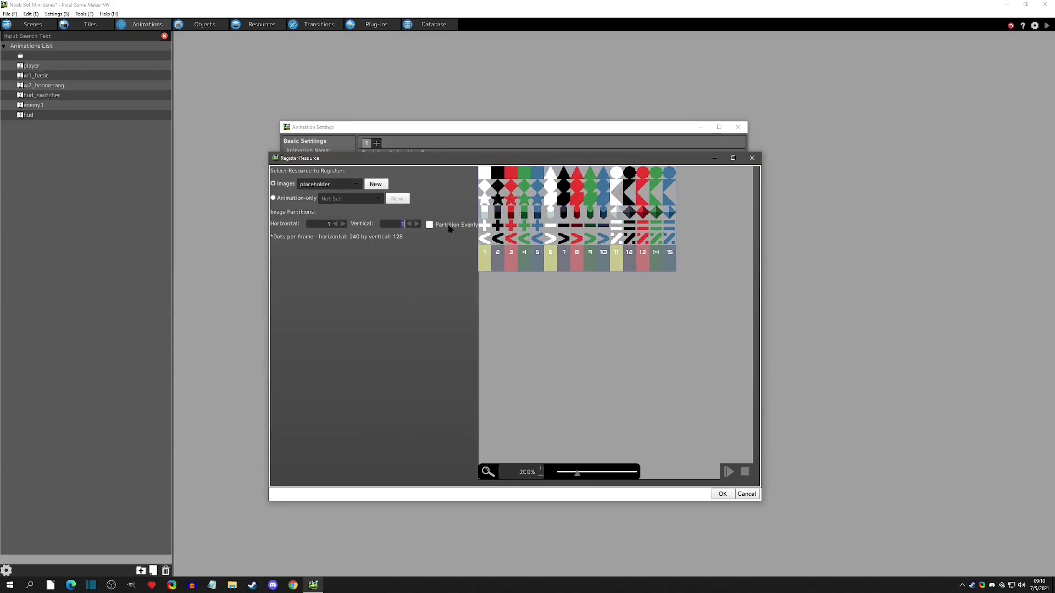
pyautogui.write('8')
pyautogui.click(319, 224)
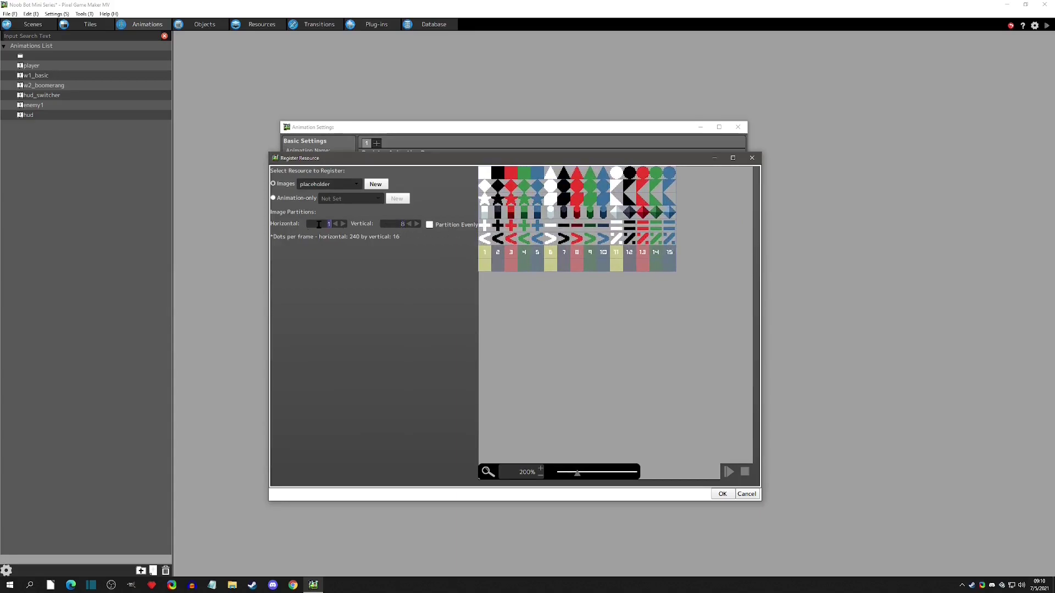
pyautogui.write('15')
pyautogui.click(720, 494)
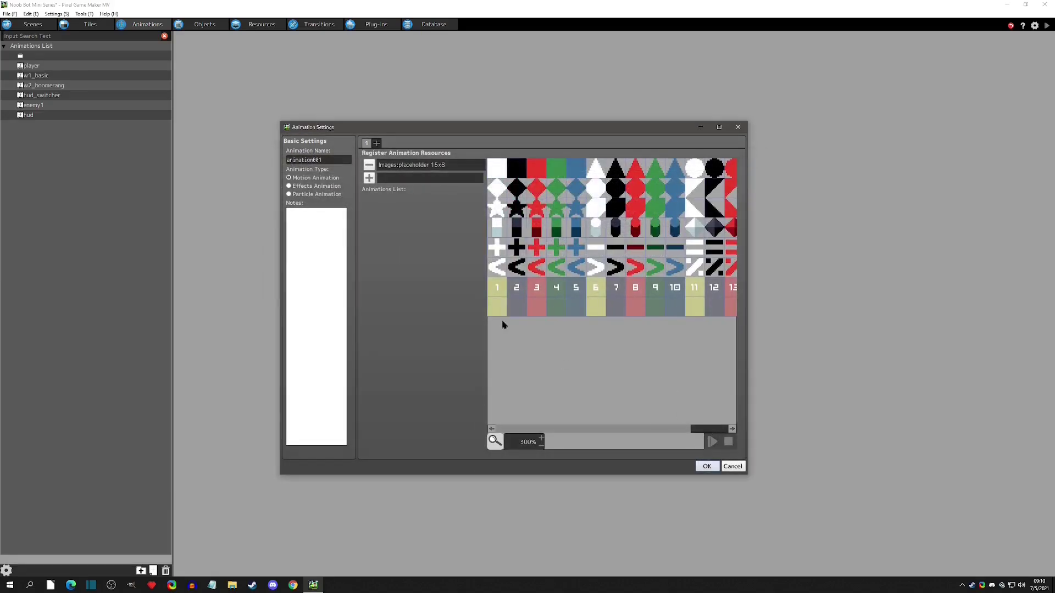
# Step: Name the new animation hazards, create it, and set its origin to Center
pyautogui.doubleClick(327, 159)
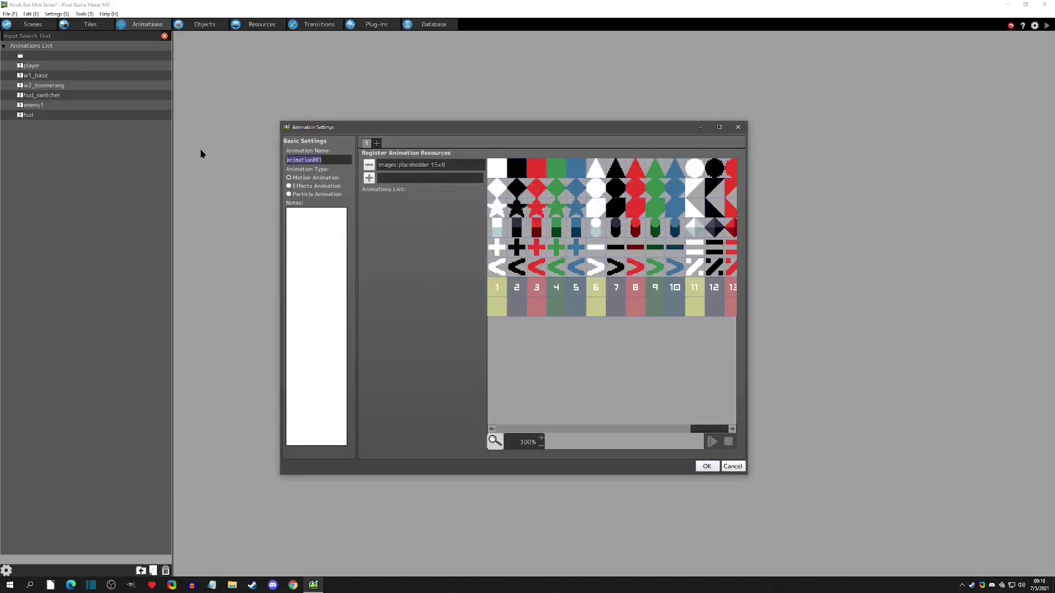
pyautogui.write('hazards')
pyautogui.click(706, 466)
pyautogui.scroll(6, 401, 314)
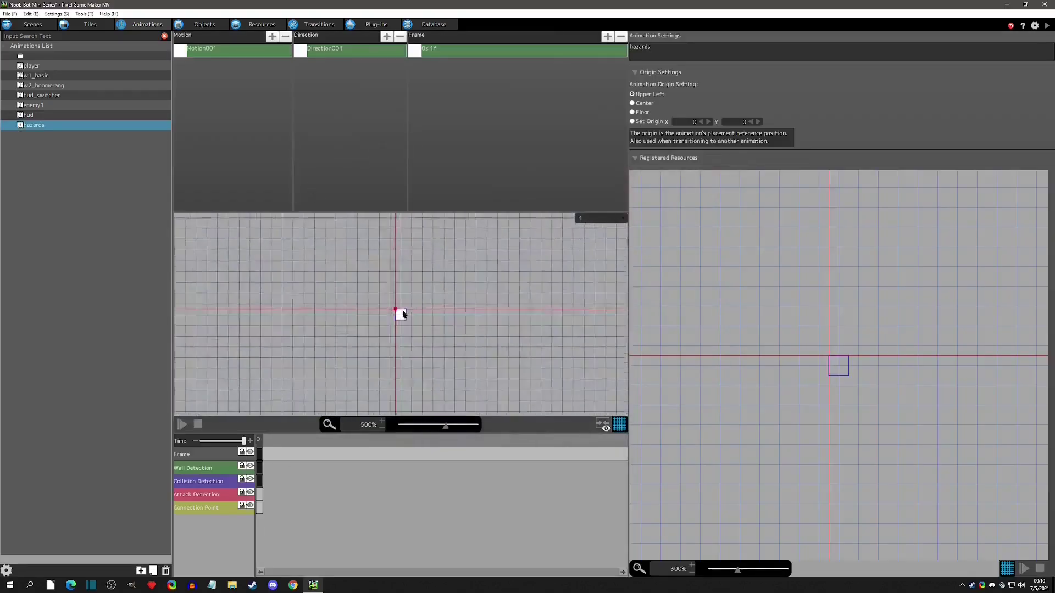
pyautogui.click(642, 103)
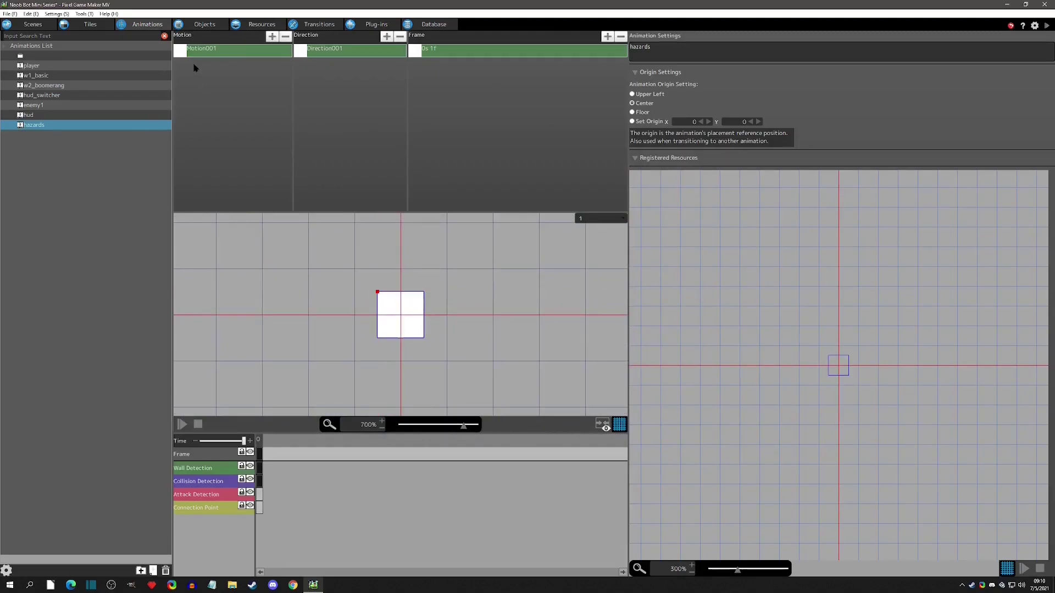
# Step: Set the hazards frame's center to X 8 and Y 8 and rename the motion fall
pyautogui.click(533, 52)
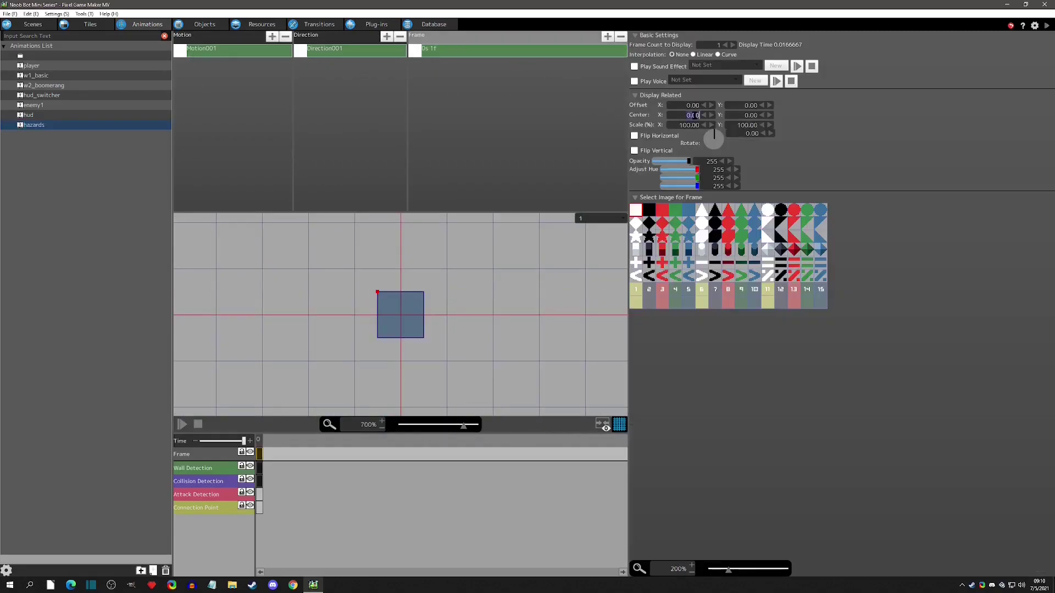
pyautogui.click(748, 116)
pyautogui.click(209, 51)
pyautogui.click(208, 52)
pyautogui.write('fa')
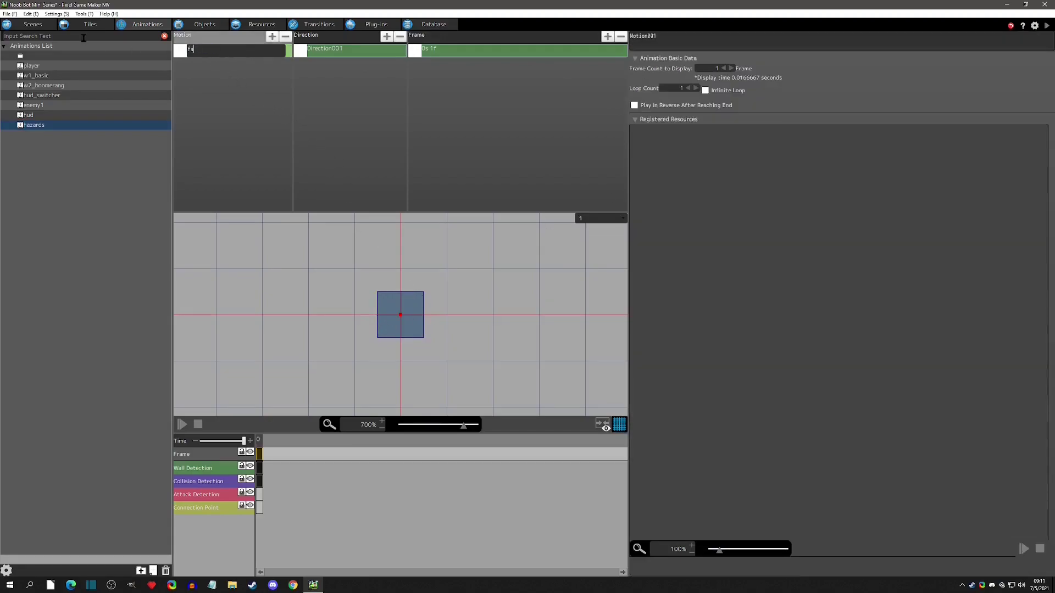
pyautogui.write('ll')
pyautogui.press('Return')
# Step: Rename the fall motion's direction single
pyautogui.click(324, 52)
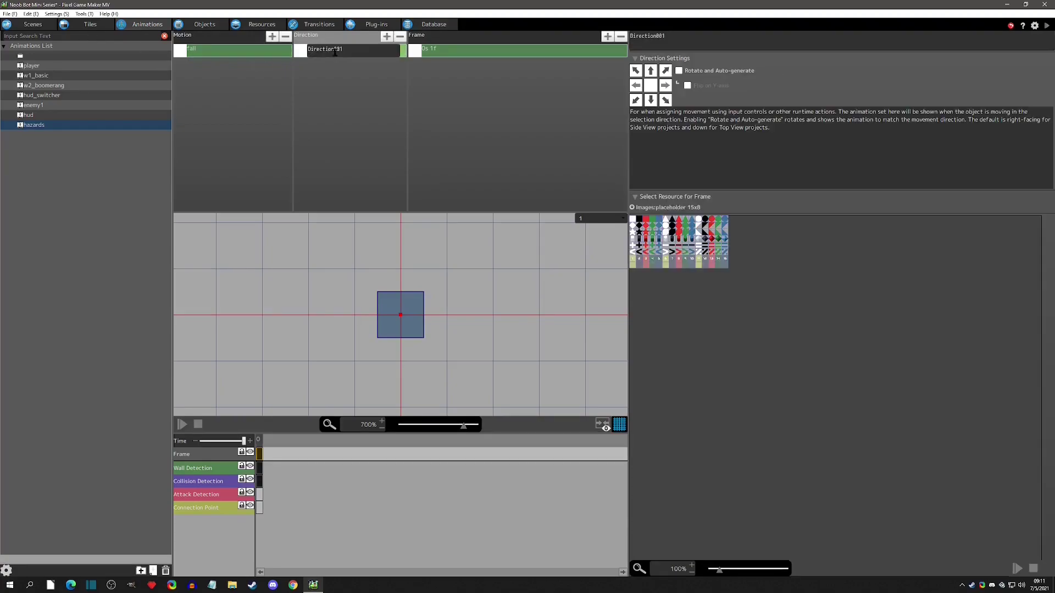
pyautogui.click(330, 50)
pyautogui.write('single')
pyautogui.press('Return')
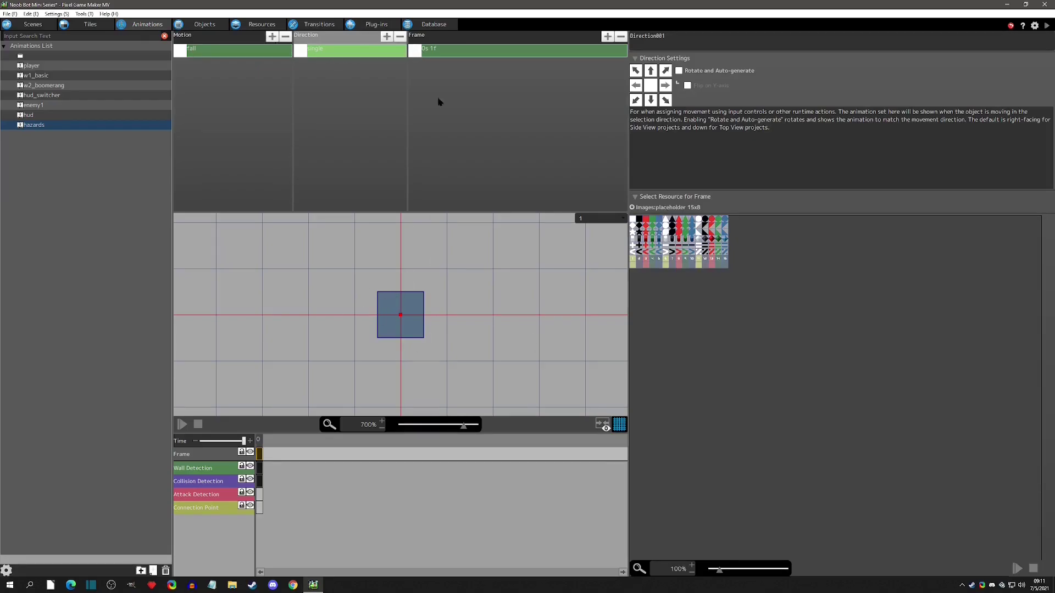
# Step: Remove the collision detection from the fall motion's frame and check its wall detection keyframe
pyautogui.click(444, 54)
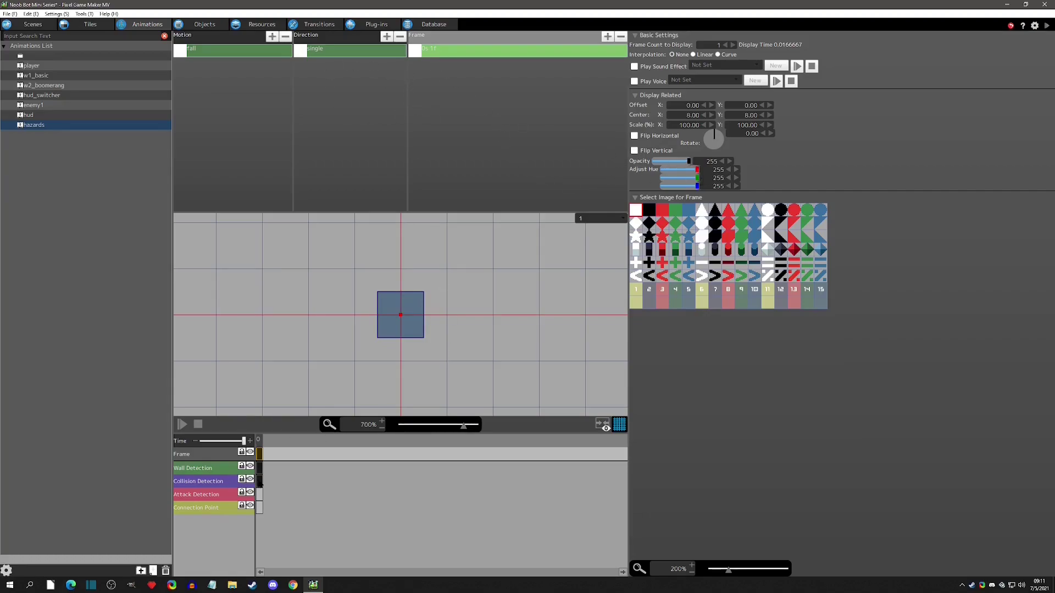
pyautogui.rightClick(259, 482)
pyautogui.click(279, 564)
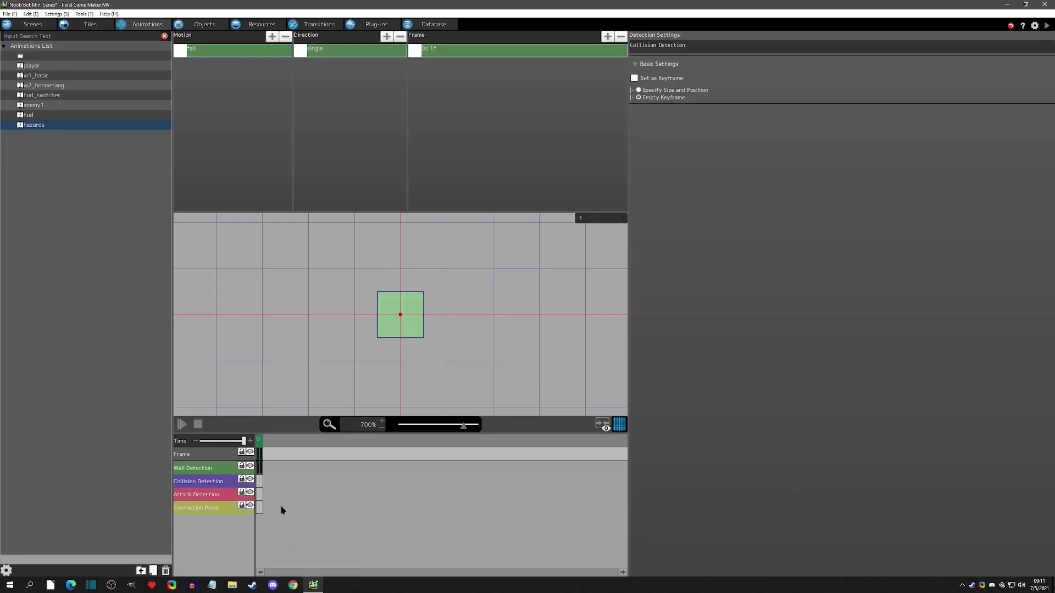
pyautogui.click(259, 468)
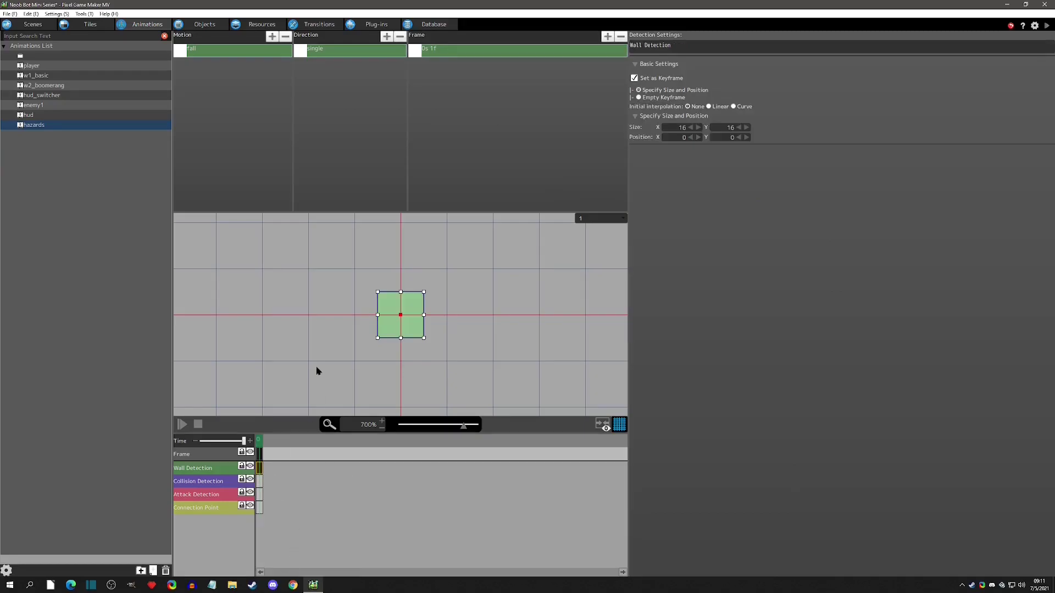
# Step: Set the fall frame's opacity to 0 and check the wall detection box on the canvas
pyautogui.click(456, 50)
pyautogui.moveTo(690, 163); pyautogui.dragTo(637, 163)
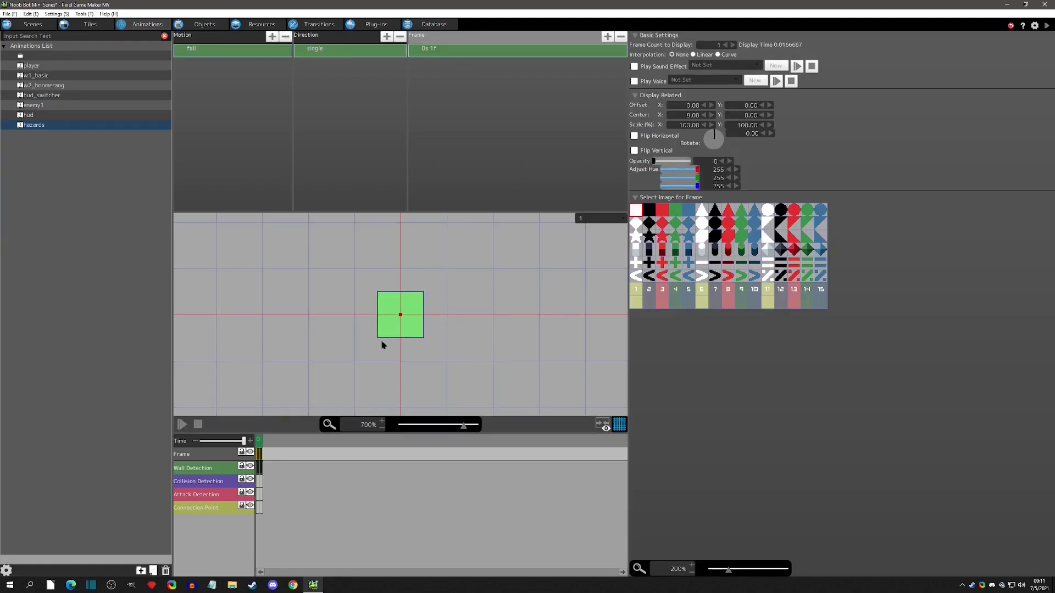
pyautogui.click(394, 315)
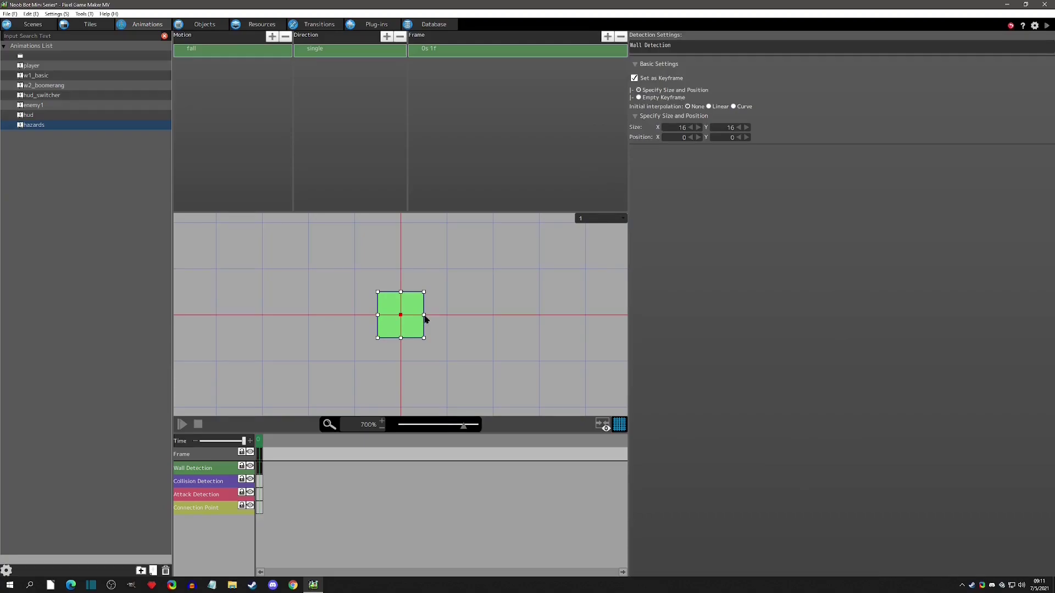
pyautogui.moveTo(424, 319)
pyautogui.mouseDown()
pyautogui.moveTo(551, 322)
pyautogui.moveTo(425, 319)
pyautogui.mouseUp()
# Step: Add a new object named hazard_fall and assign the hazards animation to it
pyautogui.click(201, 25)
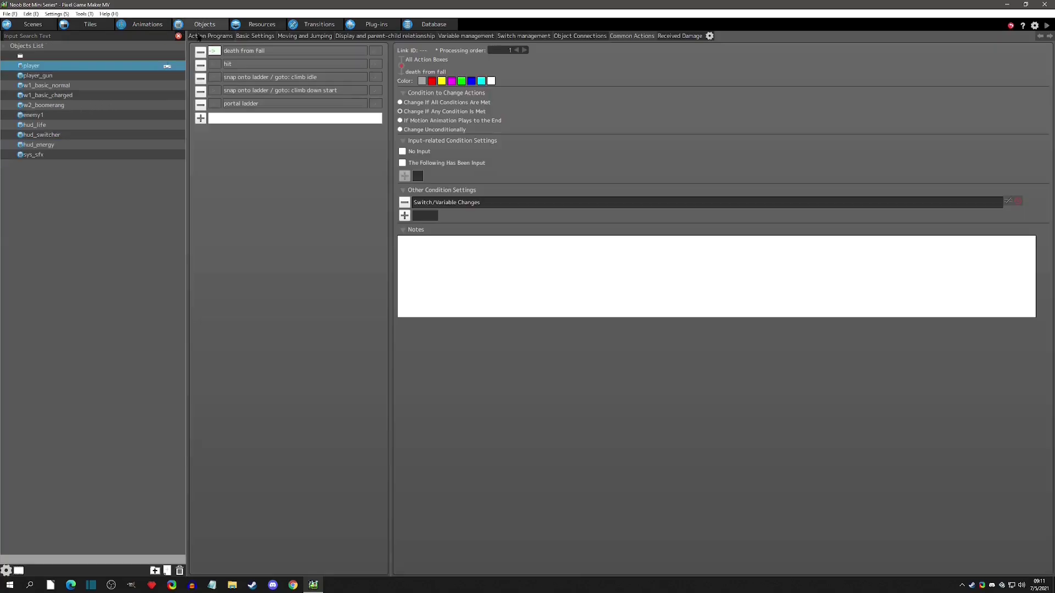
pyautogui.click(56, 195)
pyautogui.rightClick(49, 184)
pyautogui.click(71, 204)
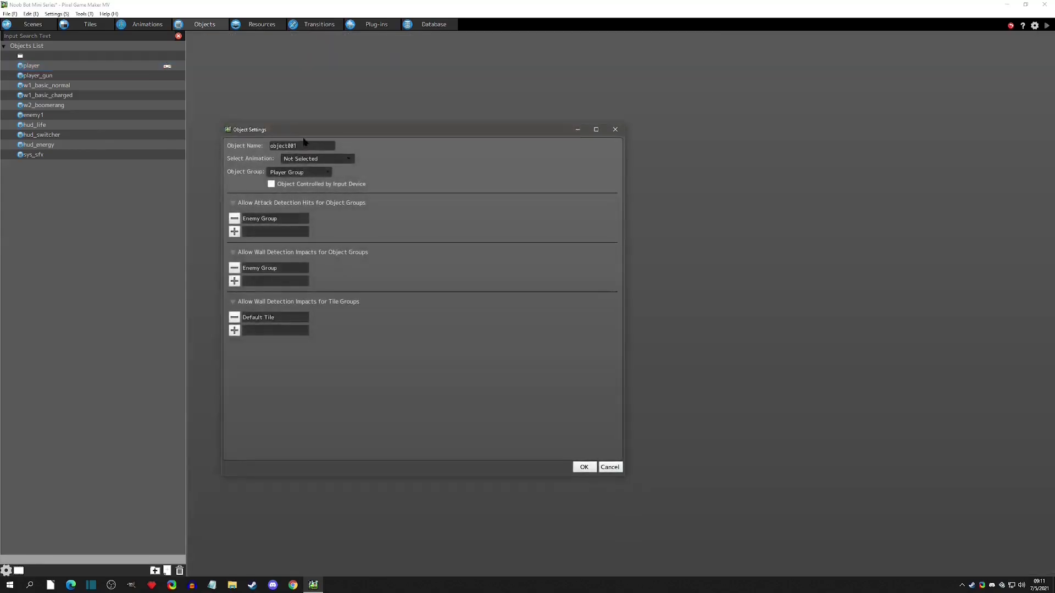
pyautogui.write('hazard_fall')
pyautogui.click(317, 159)
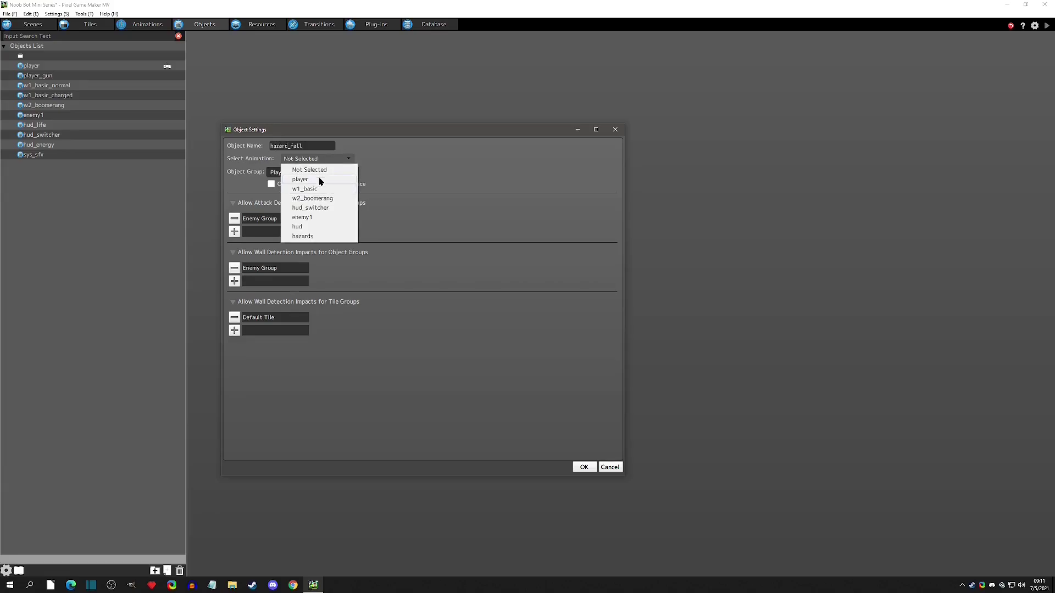
pyautogui.click(301, 236)
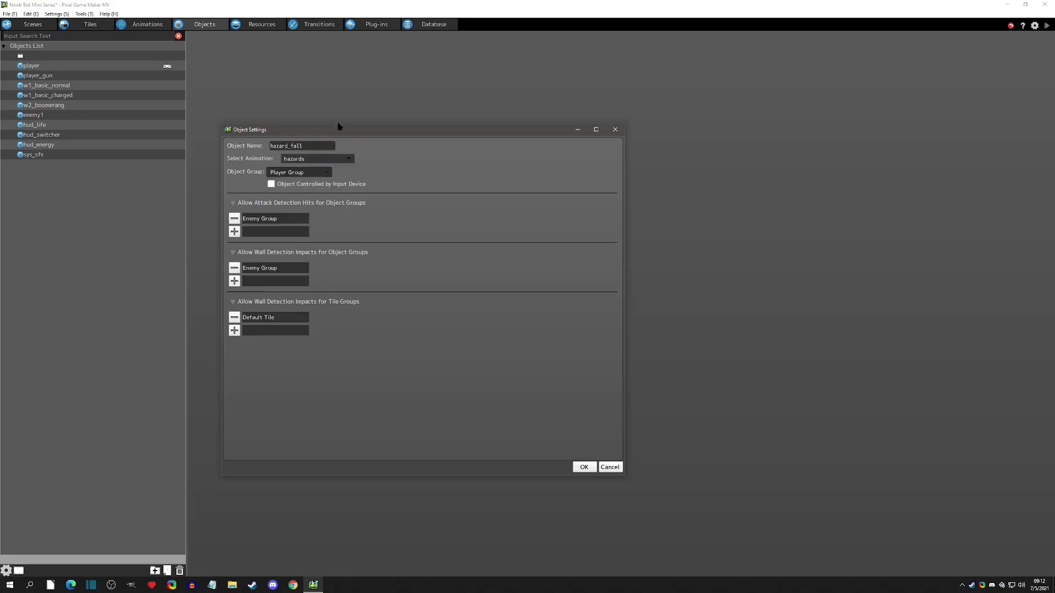
# Step: Assign the new object to the Neutral group and create it
pyautogui.click(298, 173)
pyautogui.click(290, 211)
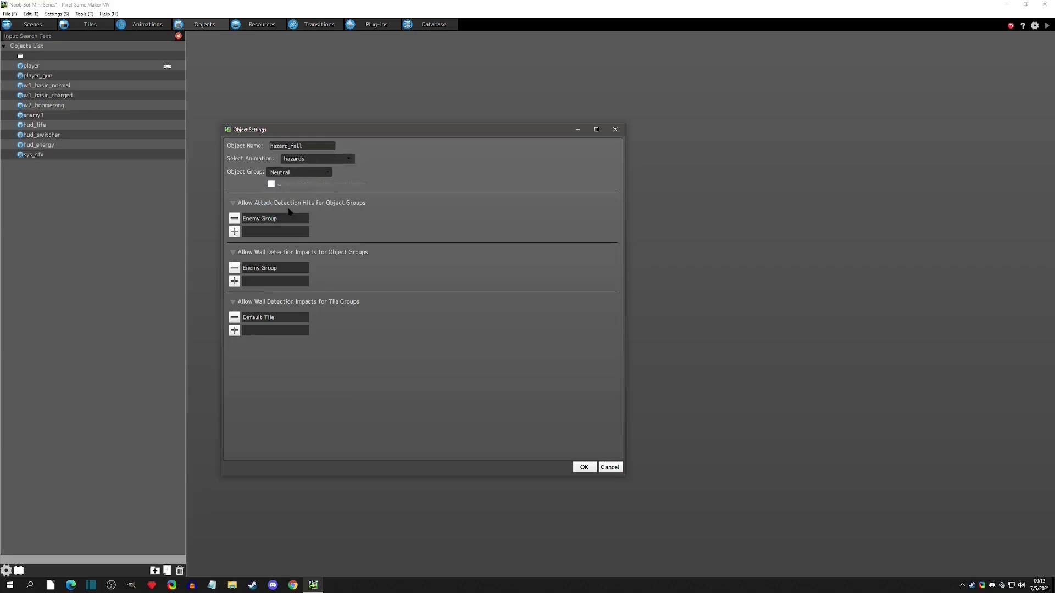
pyautogui.click(300, 173)
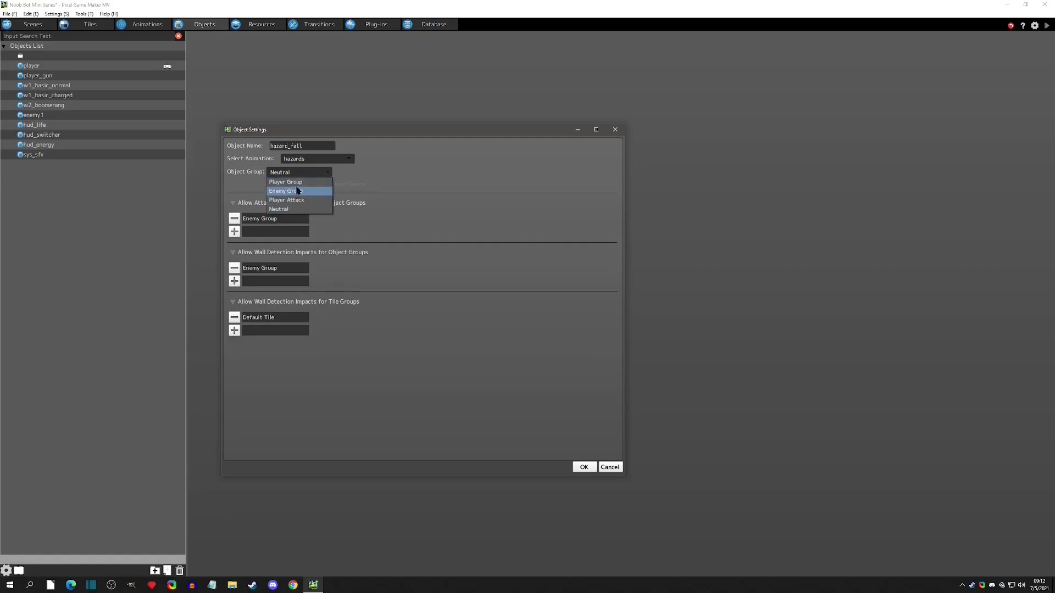
pyautogui.click(414, 194)
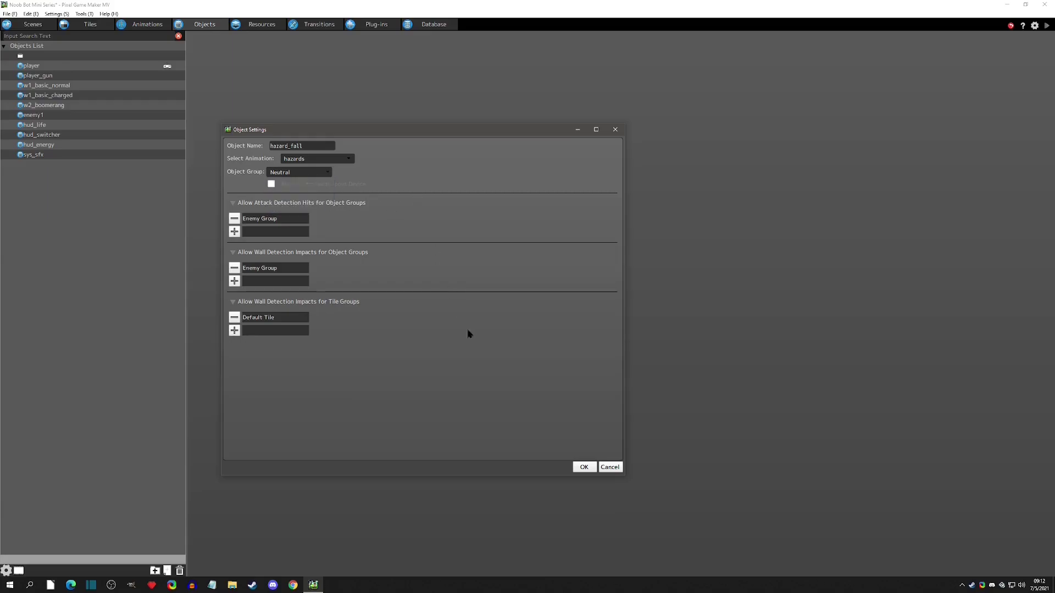
pyautogui.click(289, 173)
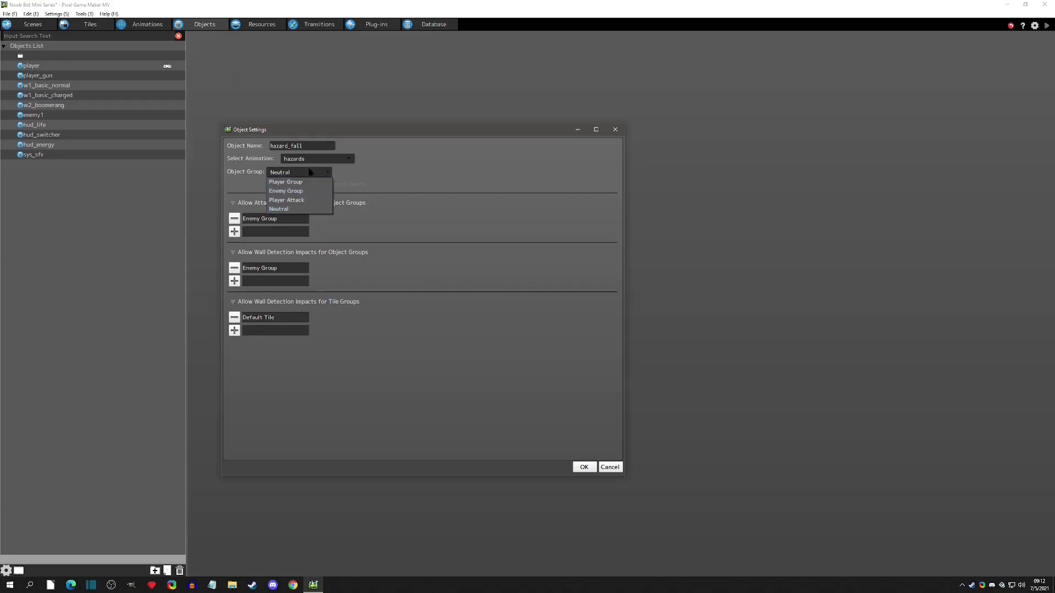
pyautogui.click(310, 172)
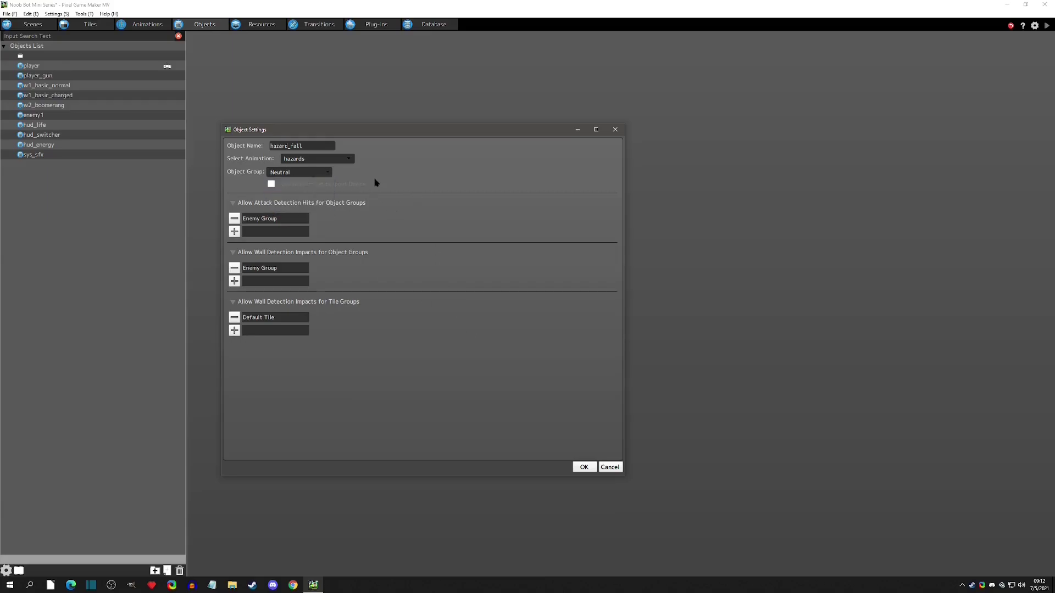
pyautogui.click(584, 467)
# Step: Add an object group named Hazards/Enviroment to the project's group management settings
pyautogui.click(57, 14)
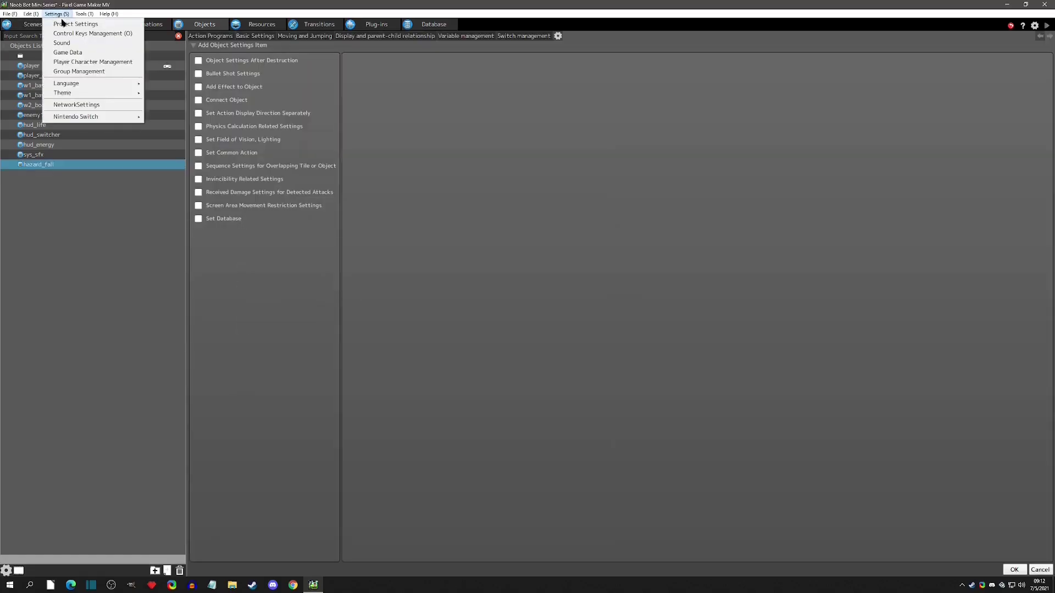
pyautogui.click(75, 62)
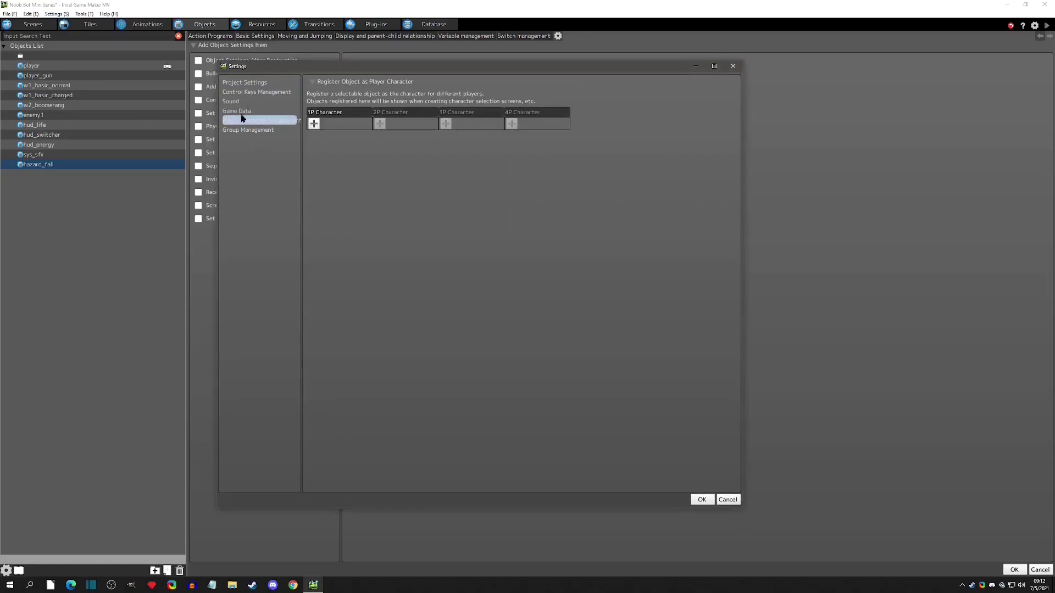
pyautogui.click(239, 131)
pyautogui.doubleClick(332, 151)
pyautogui.write('Hazards')
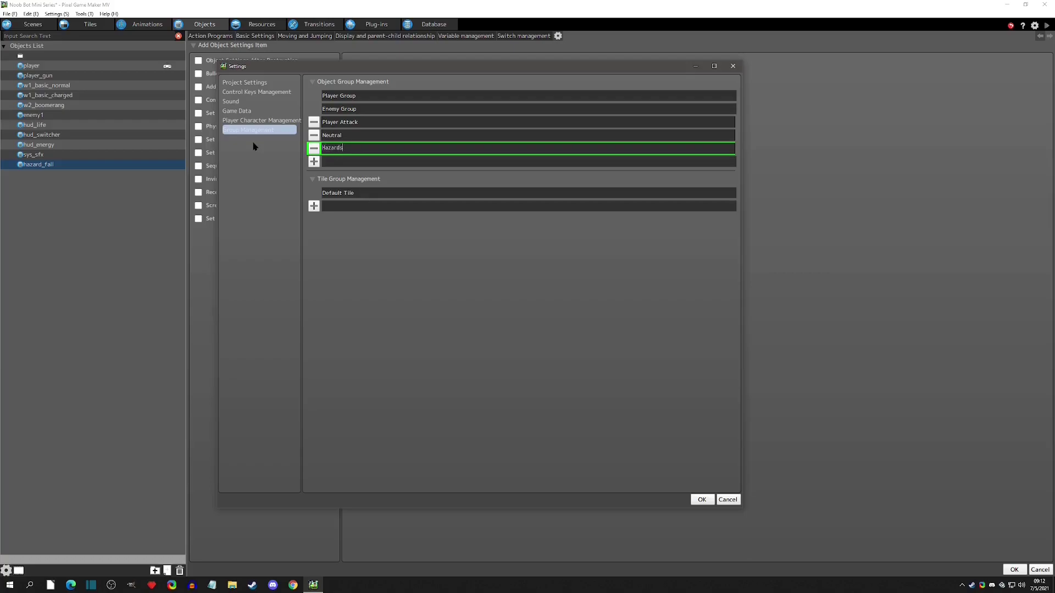
pyautogui.press('Return')
pyautogui.doubleClick(380, 148)
pyautogui.click(380, 148)
pyautogui.press('Return')
pyautogui.click(709, 500)
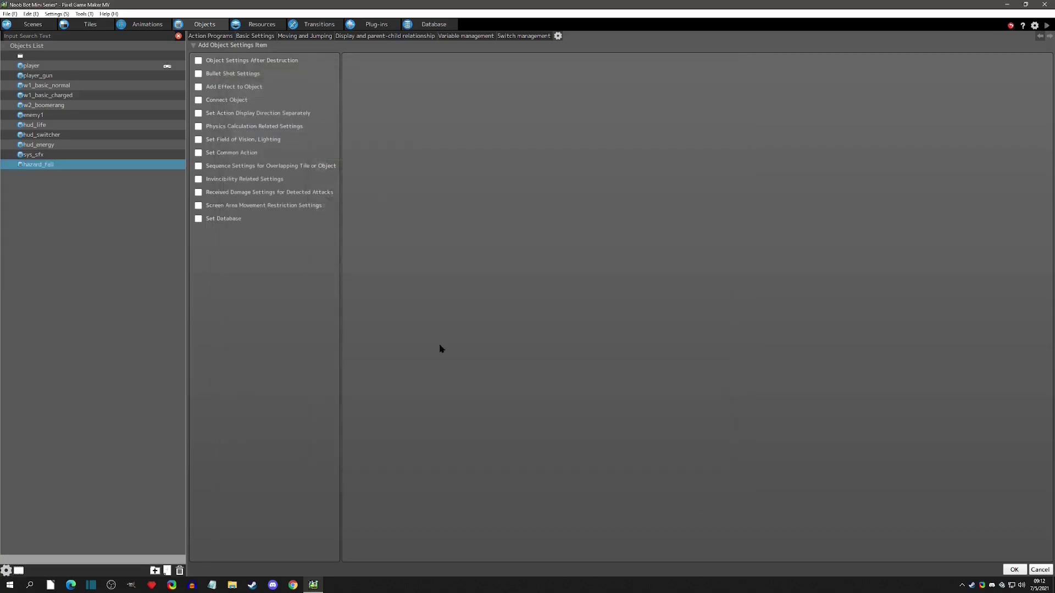
# Step: Change hazard_fall's object group to Hazards/Enviroment in its object settings
pyautogui.rightClick(36, 164)
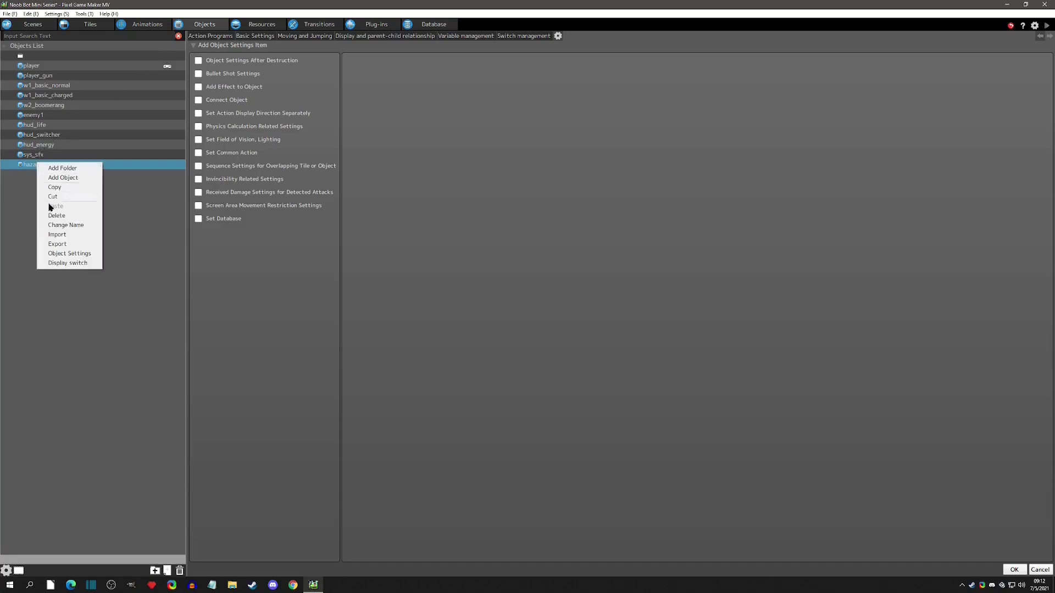
pyautogui.click(62, 258)
pyautogui.click(306, 196)
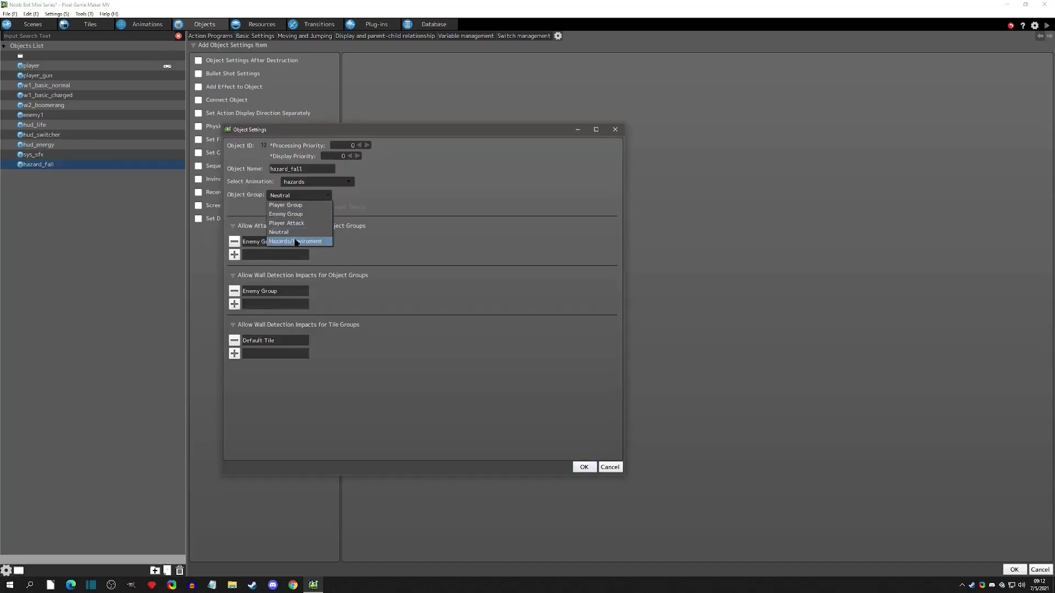
pyautogui.click(296, 237)
pyautogui.click(438, 329)
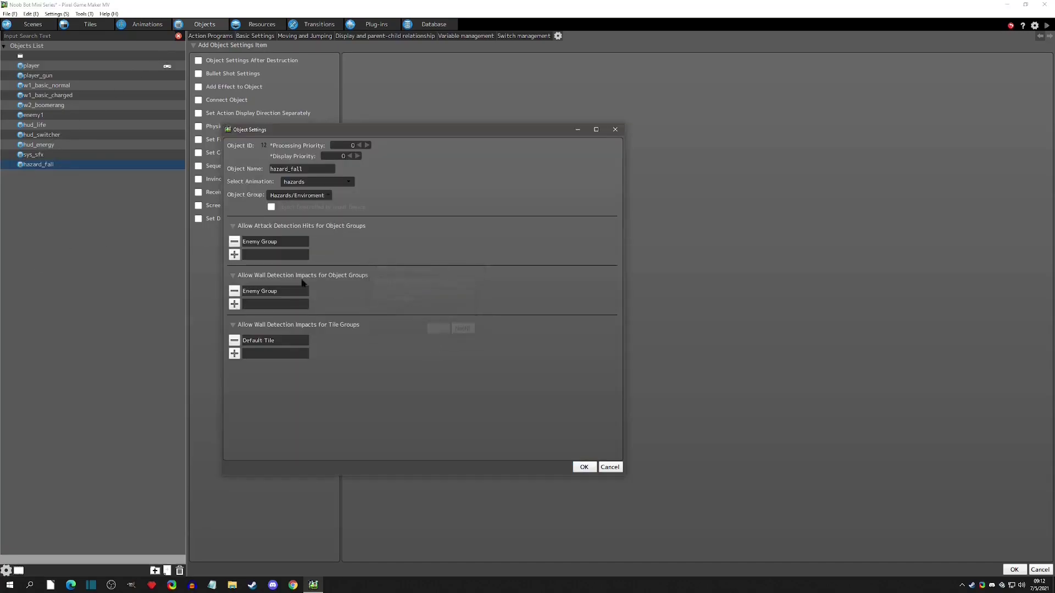
# Step: Clear hazard_fall's attack hit groups and tile groups, and allow wall detection impacts only for Player Group instead of Enemy Group
pyautogui.click(234, 242)
pyautogui.click(234, 277)
pyautogui.click(234, 277)
pyautogui.click(327, 180)
pyautogui.click(327, 180)
pyautogui.click(327, 161)
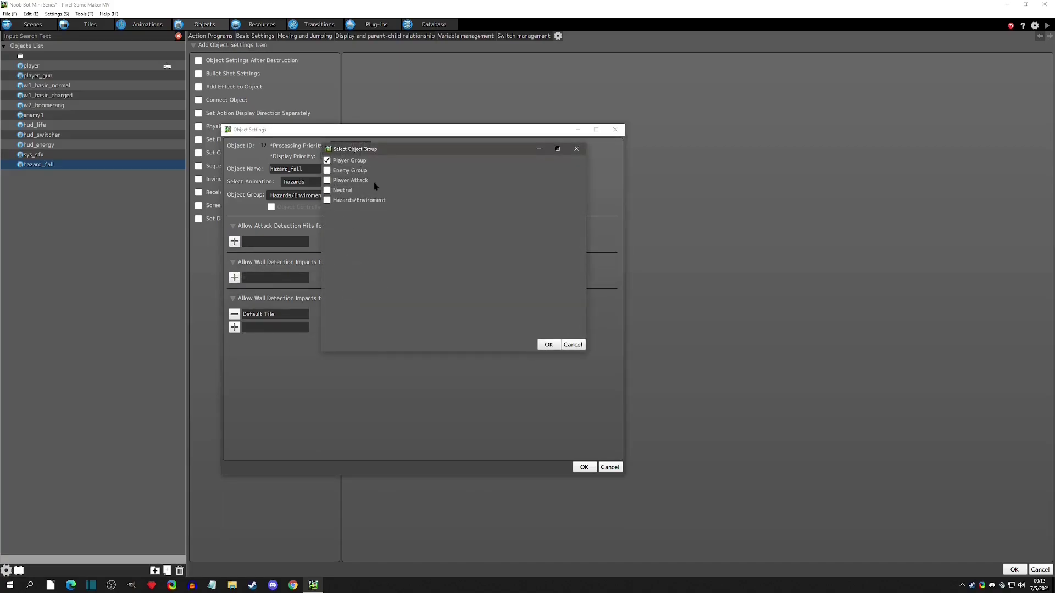
pyautogui.click(548, 344)
pyautogui.click(234, 327)
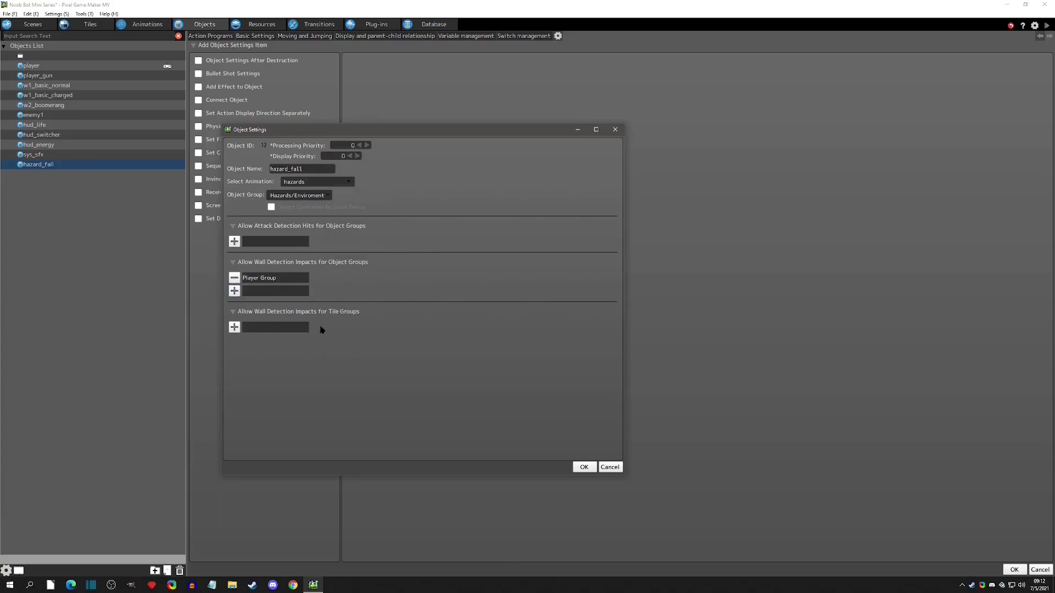
pyautogui.click(584, 468)
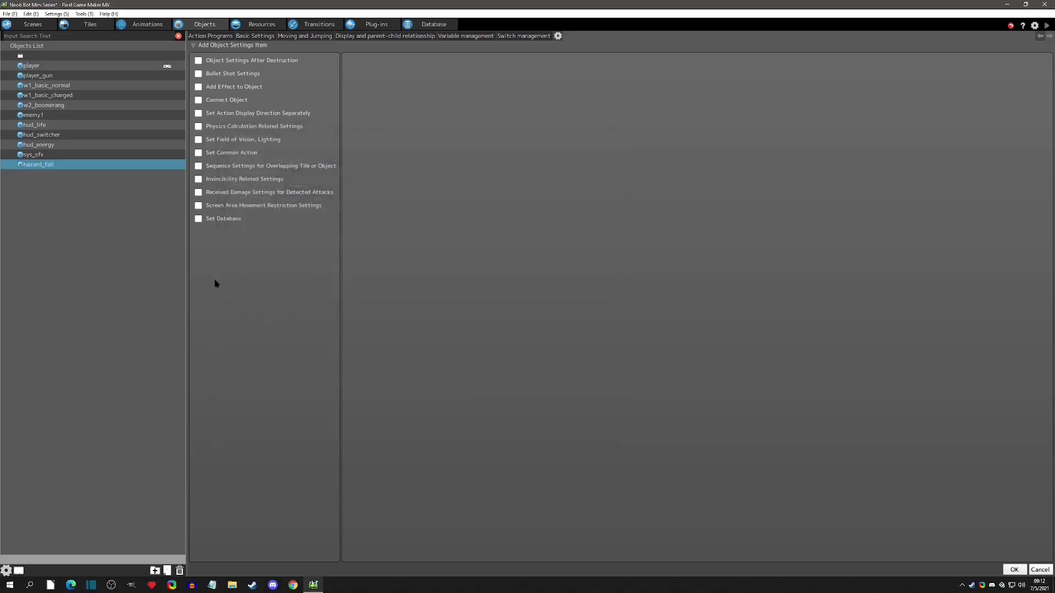
# Step: Allow the player object's wall detection impacts for the Hazards/Enviroment group
pyautogui.rightClick(49, 65)
pyautogui.click(69, 156)
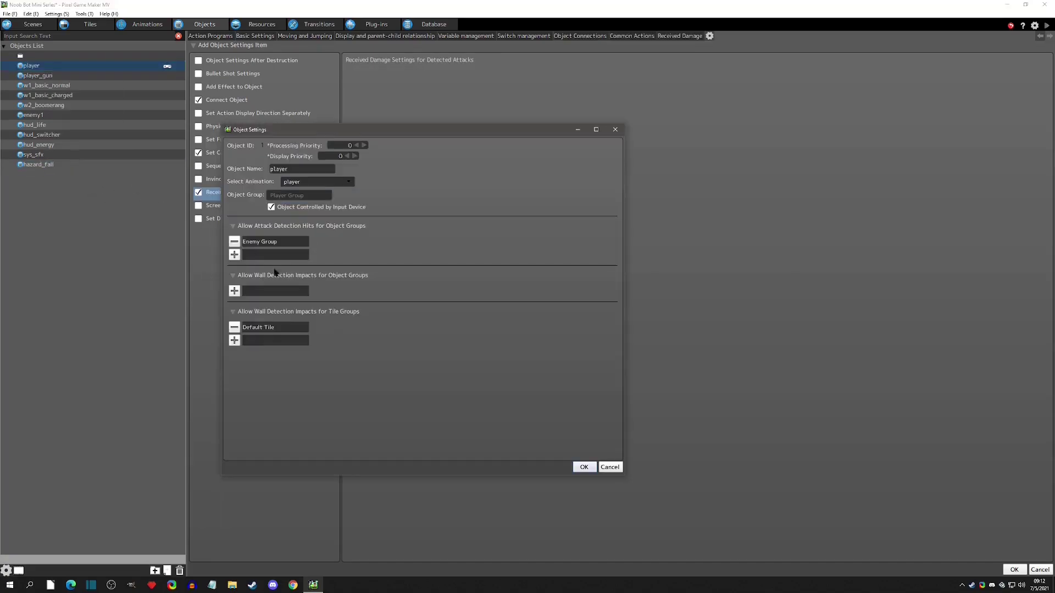
pyautogui.click(234, 290)
pyautogui.click(327, 200)
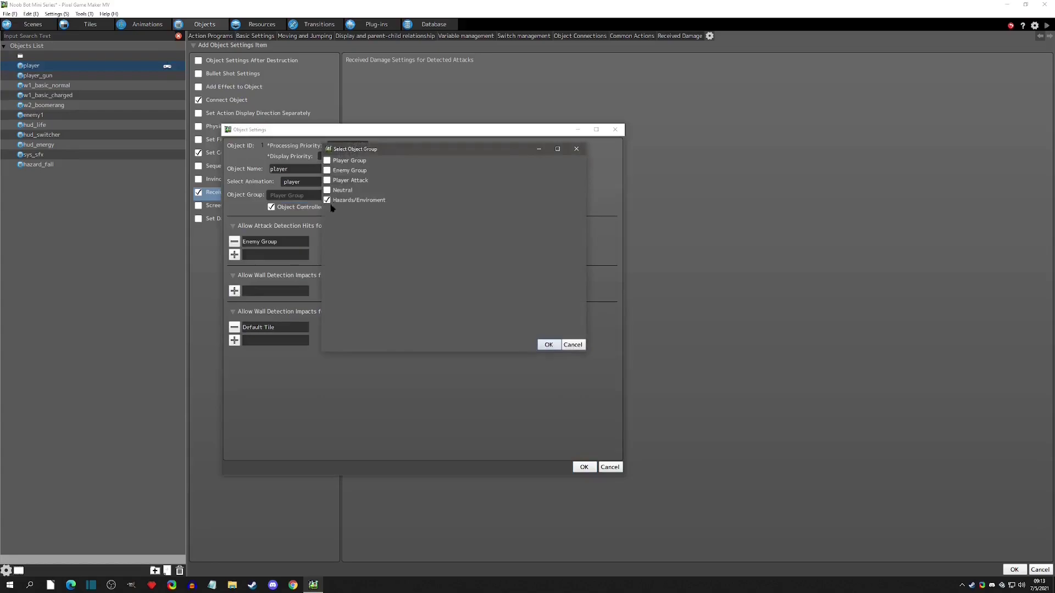
pyautogui.click(548, 345)
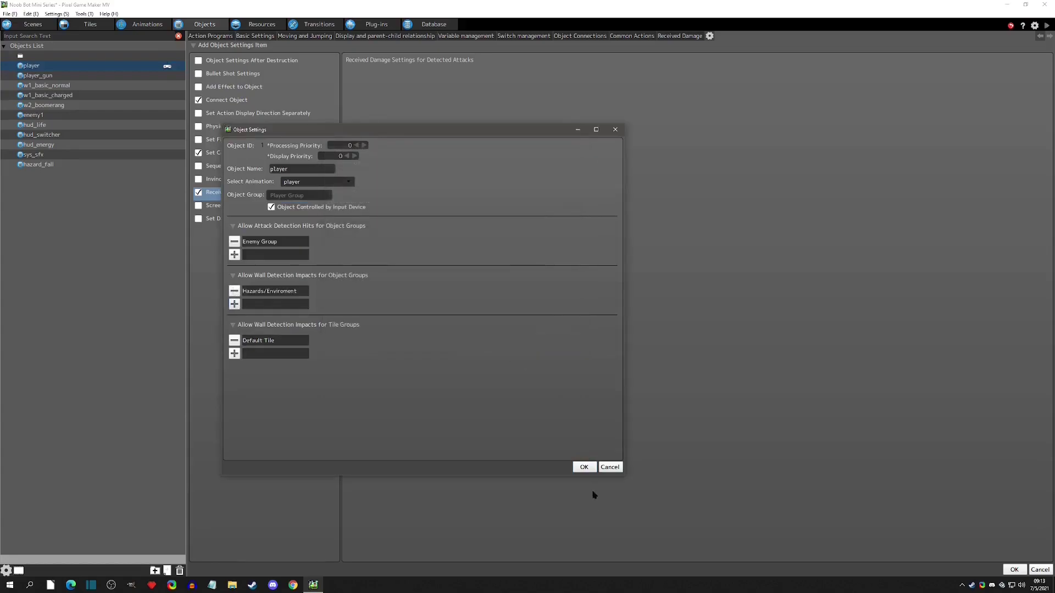
pyautogui.click(583, 466)
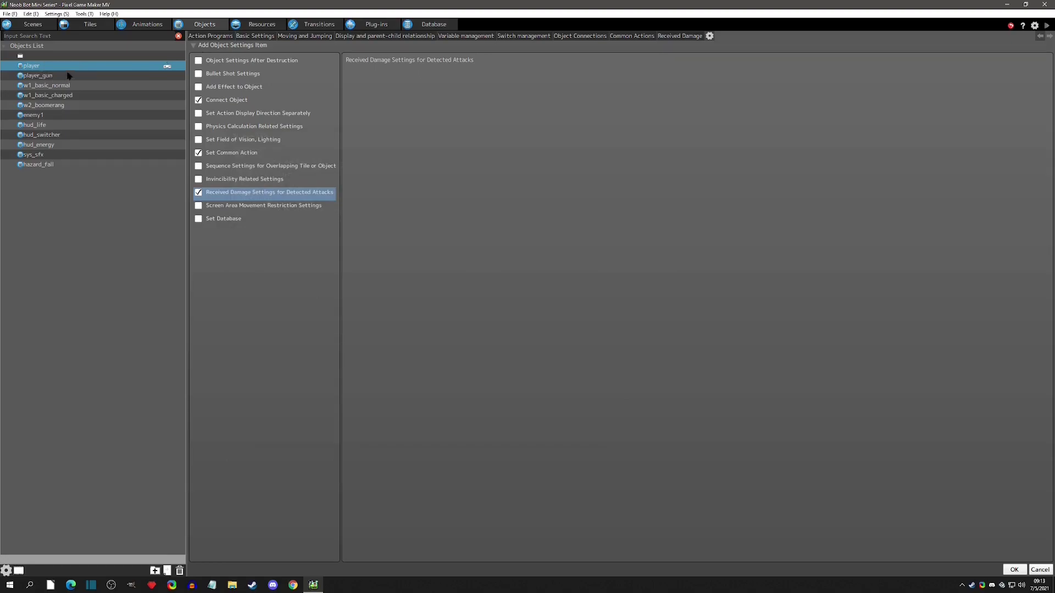
# Step: Turn off critical attack and temporary invincibility after receiving damage in hazard_fall's basic settings
pyautogui.click(41, 165)
pyautogui.click(211, 36)
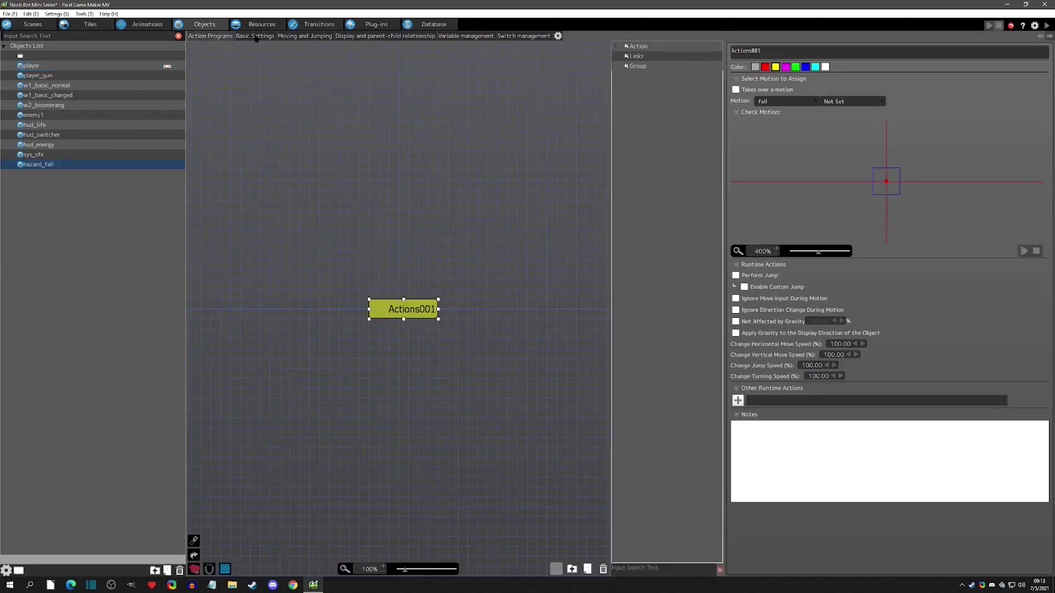
pyautogui.click(255, 36)
pyautogui.click(223, 36)
pyautogui.click(255, 37)
pyautogui.click(198, 232)
pyautogui.click(198, 276)
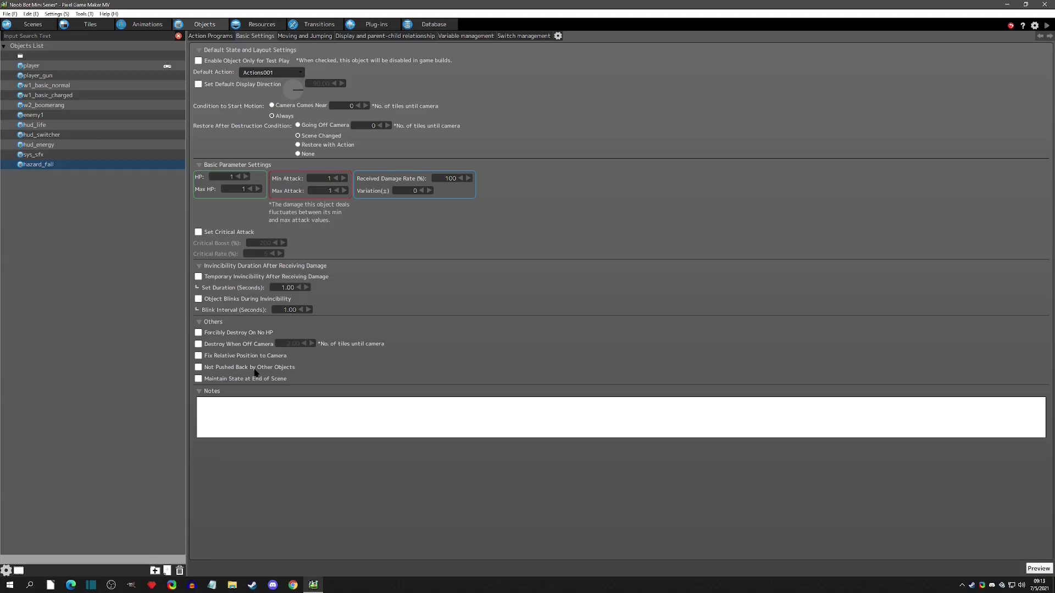
# Step: Set hazard_fall's gravity effect to 0 in its moving and jumping parameters
pyautogui.click(302, 37)
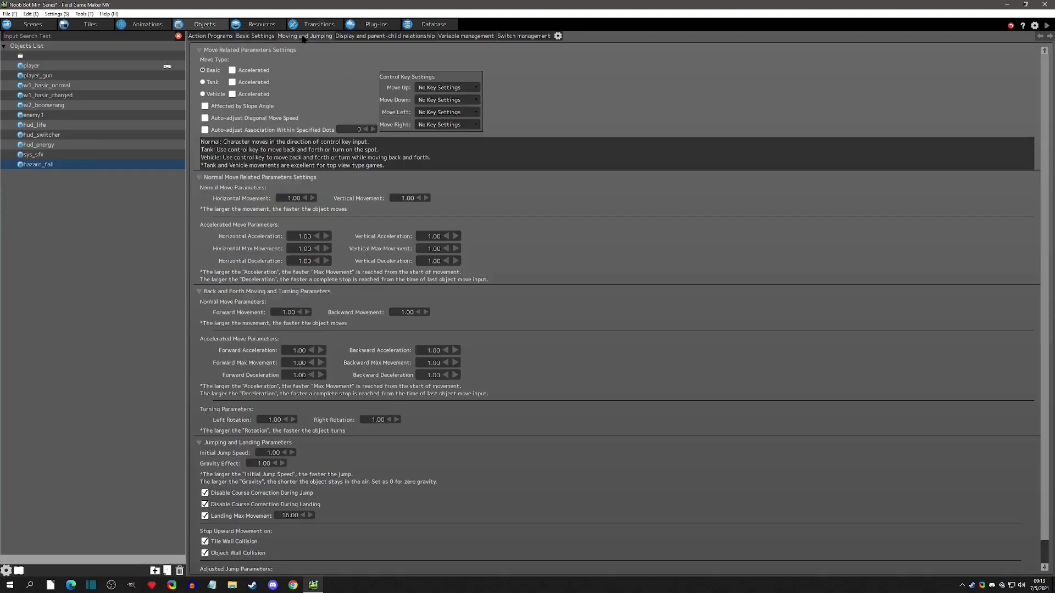
pyautogui.moveTo(264, 465); pyautogui.dragTo(258, 465)
pyautogui.doubleClick(252, 463)
pyautogui.write('0')
pyautogui.press('Return')
# Step: Rename hazard_fall's action Actions001 as fall and assign the fall motion to it
pyautogui.click(218, 37)
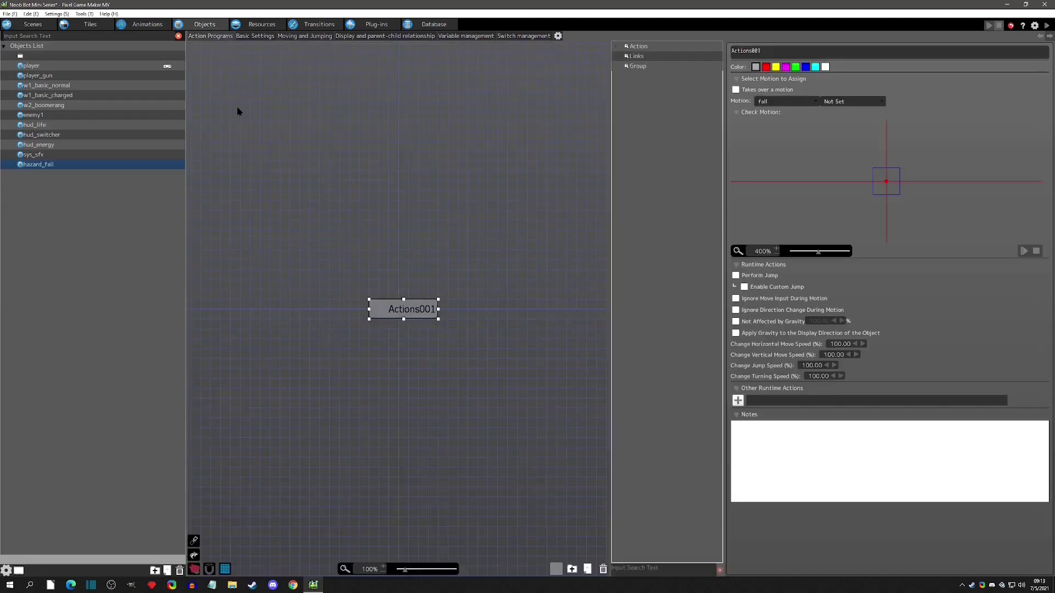
pyautogui.doubleClick(780, 52)
pyautogui.write('fall')
pyautogui.moveTo(400, 308); pyautogui.dragTo(394, 308)
pyautogui.click(428, 292)
pyautogui.click(418, 311)
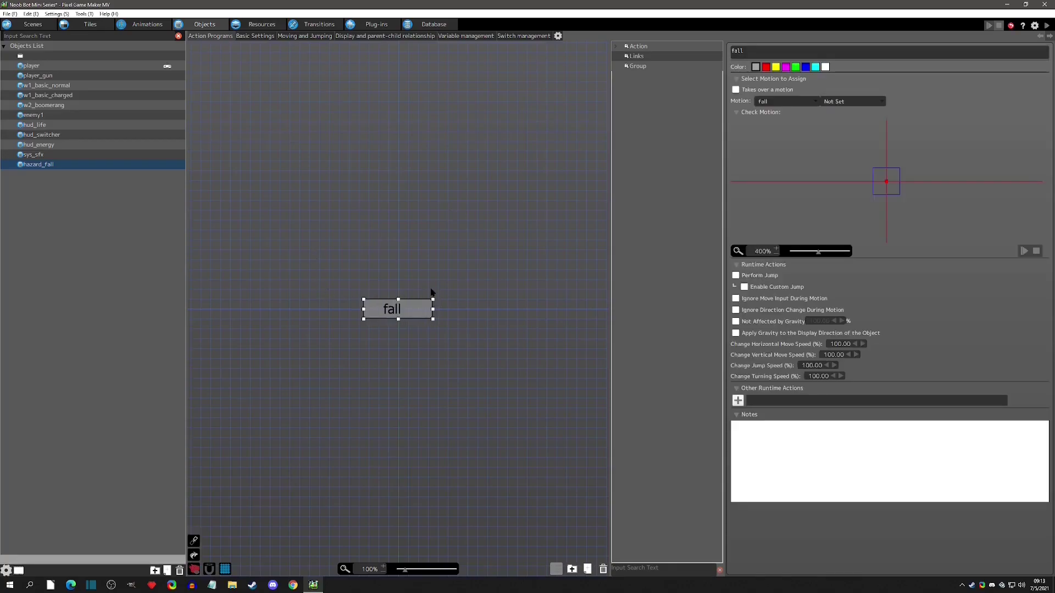
pyautogui.click(799, 103)
pyautogui.click(797, 123)
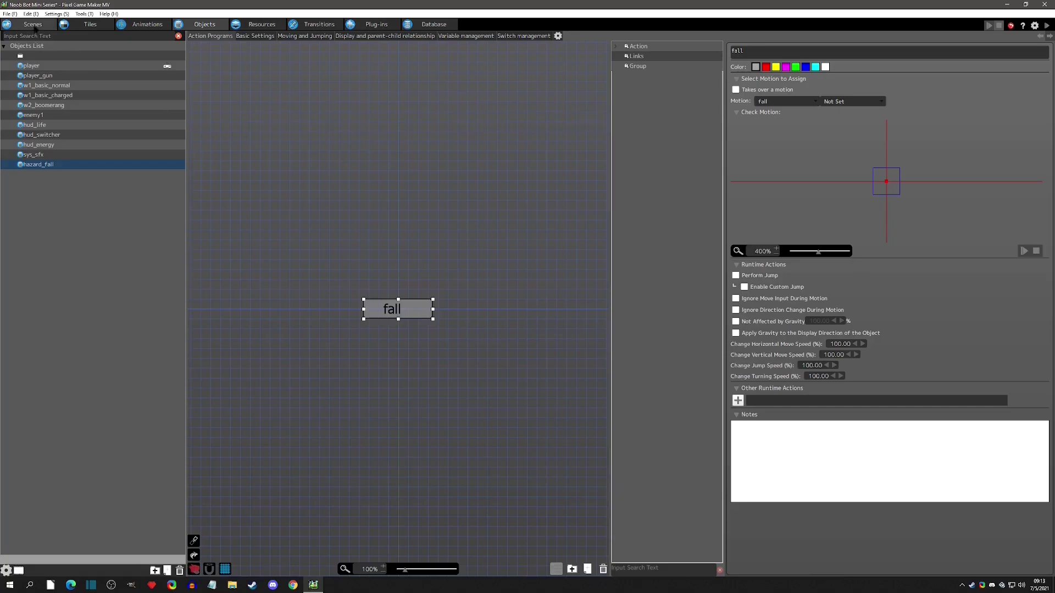
# Step: Place a hazard_fall object on scene1's Player layer just below the pit
pyautogui.click(33, 24)
pyautogui.moveTo(526, 433)
pyautogui.mouseDown()
pyautogui.moveTo(494, 402)
pyautogui.moveTo(349, 387)
pyautogui.moveTo(298, 365)
pyautogui.moveTo(326, 334)
pyautogui.moveTo(417, 335)
pyautogui.moveTo(439, 362)
pyautogui.moveTo(452, 344)
pyautogui.moveTo(372, 365)
pyautogui.moveTo(300, 362)
pyautogui.mouseUp()
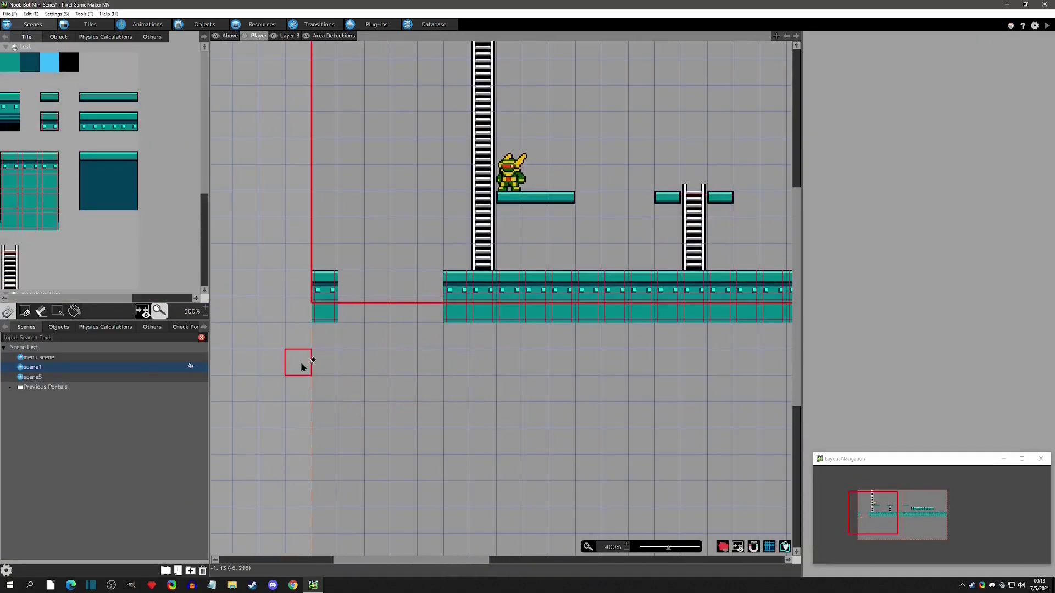
pyautogui.click(58, 37)
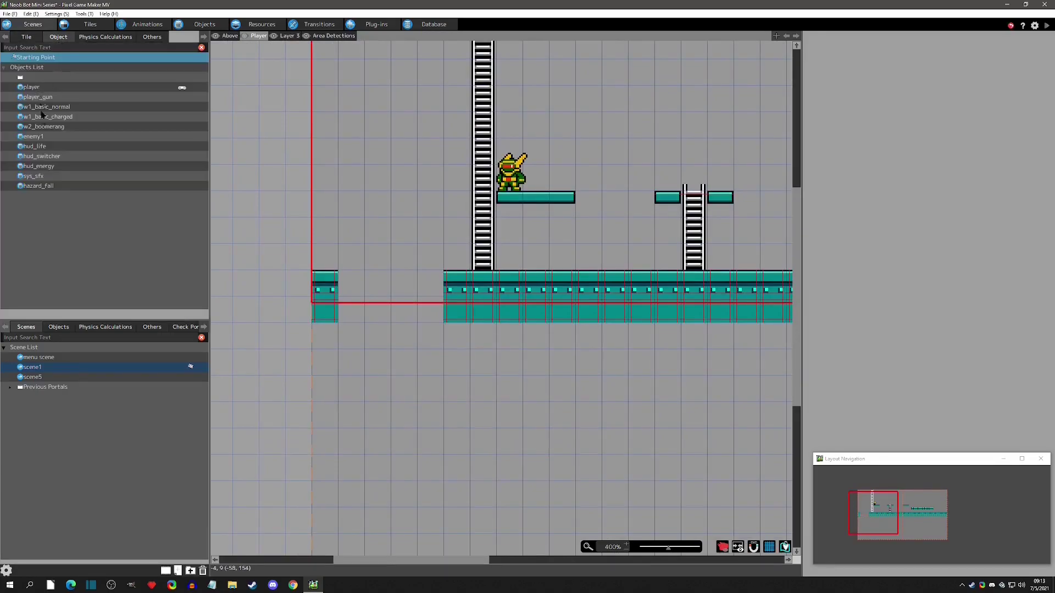
pyautogui.click(38, 186)
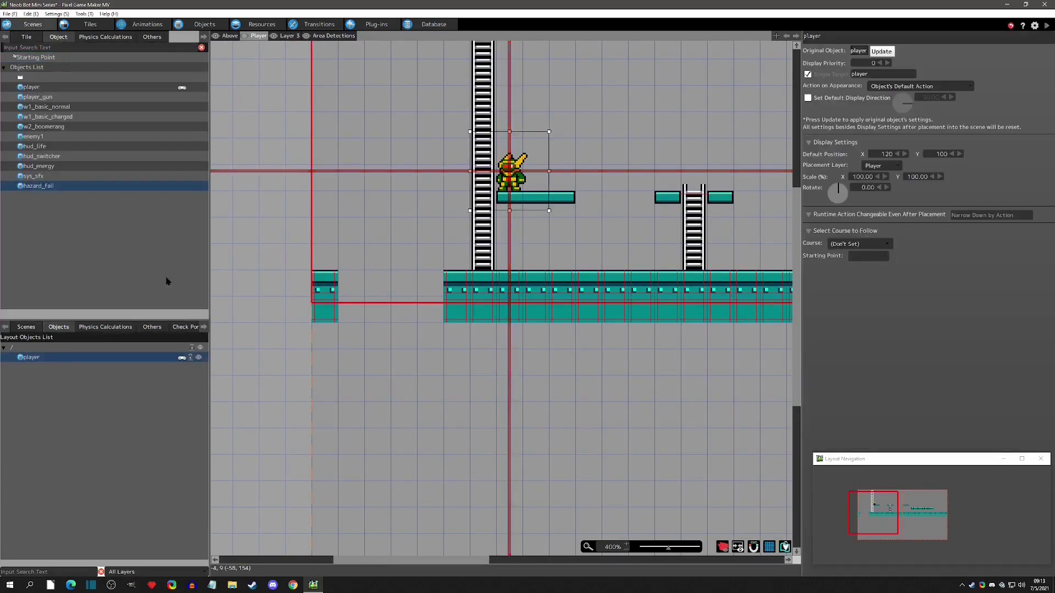
pyautogui.click(327, 354)
# Step: Resize the placed hazard_fall to 600% horizontal scale at X 48, Y 200 so it spans the underside of the pit
pyautogui.moveTo(334, 354); pyautogui.dragTo(763, 340)
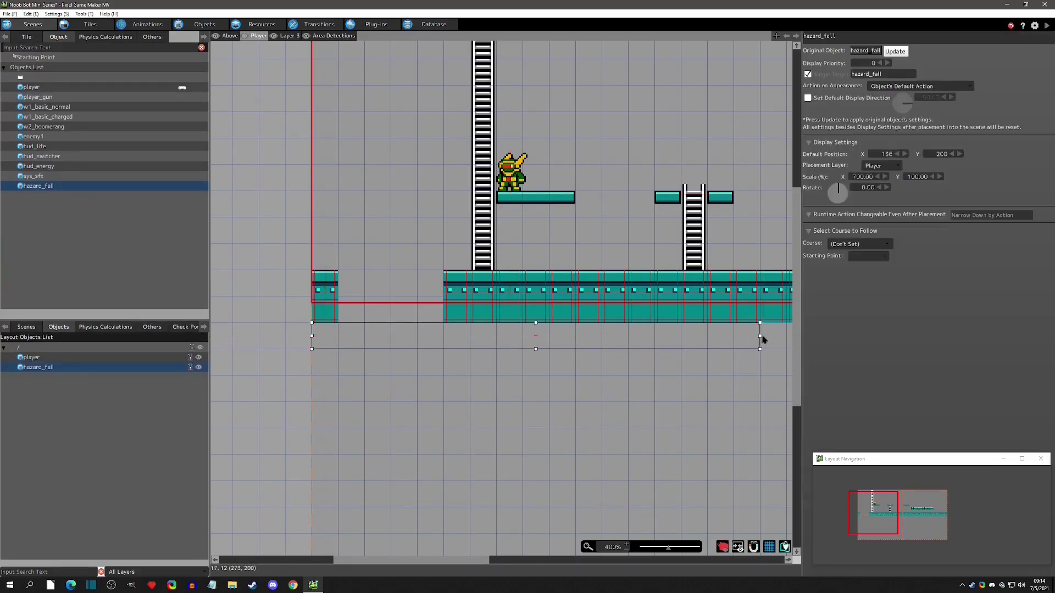
pyautogui.hscroll(5, 329, 341)
pyautogui.moveTo(421, 324); pyautogui.dragTo(343, 318)
pyautogui.moveTo(344, 317); pyautogui.dragTo(707, 367, button='middle')
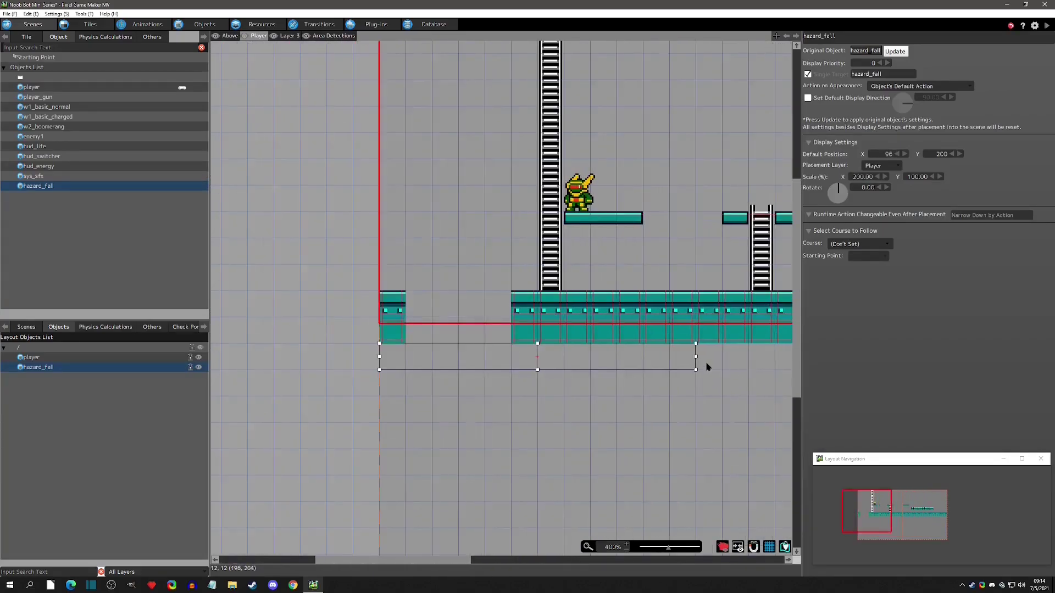
pyautogui.moveTo(695, 358); pyautogui.dragTo(537, 359)
# Step: Raise hazard_fall above the floor to Y 136 and run a test play with wall detection shown
pyautogui.moveTo(476, 367); pyautogui.dragTo(475, 262)
pyautogui.click(1047, 25)
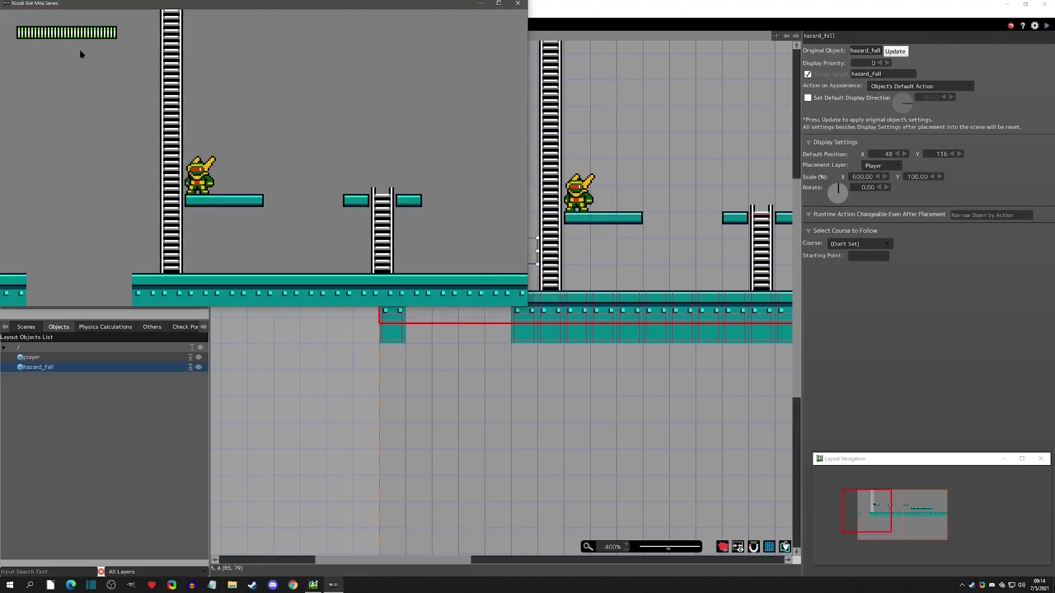
pyautogui.click(41, 15)
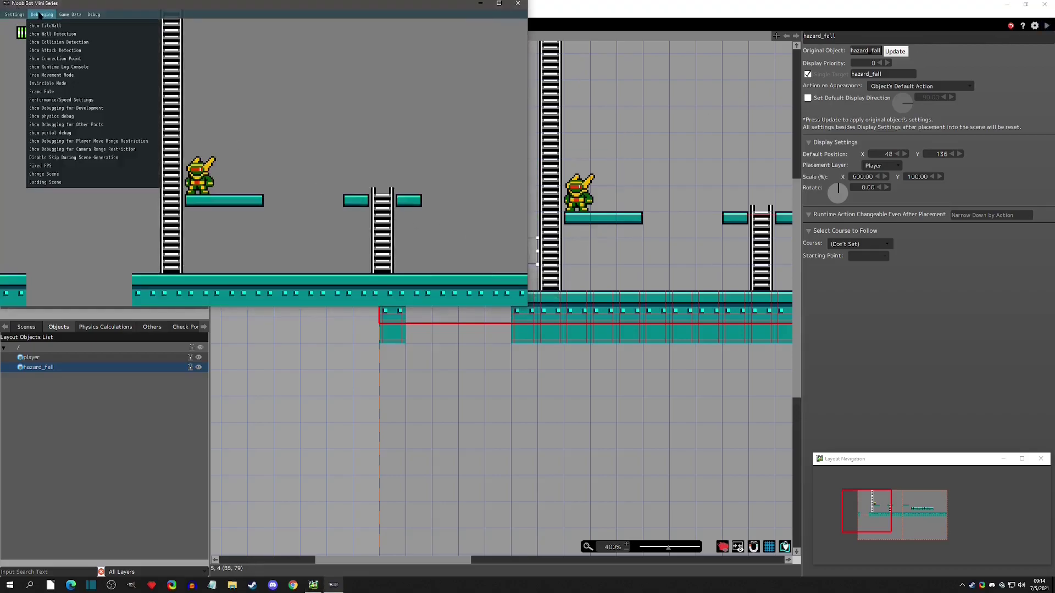
pyautogui.click(66, 35)
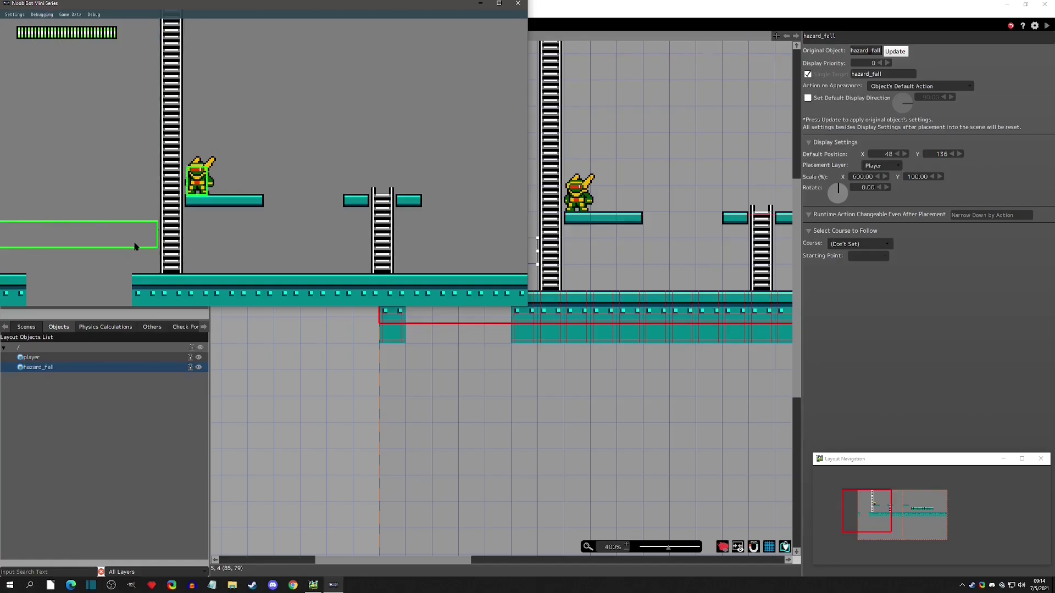
# Step: Hide the wall detection overlay, end the test play and move hazard_fall back beneath the pit at Y 200
pyautogui.click(42, 14)
pyautogui.click(93, 35)
pyautogui.click(518, 3)
pyautogui.moveTo(468, 262); pyautogui.dragTo(471, 359)
pyautogui.click(433, 258)
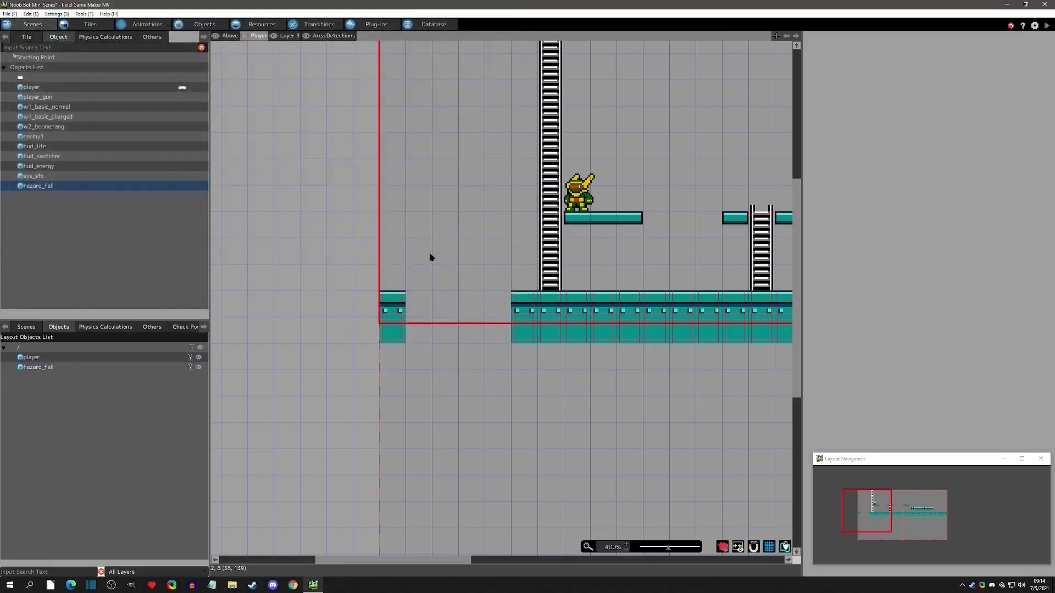
# Step: Start adding another condition to the player's death from fall common action after checking its existing Switch/Variable Changes condition
pyautogui.click(205, 25)
pyautogui.click(39, 68)
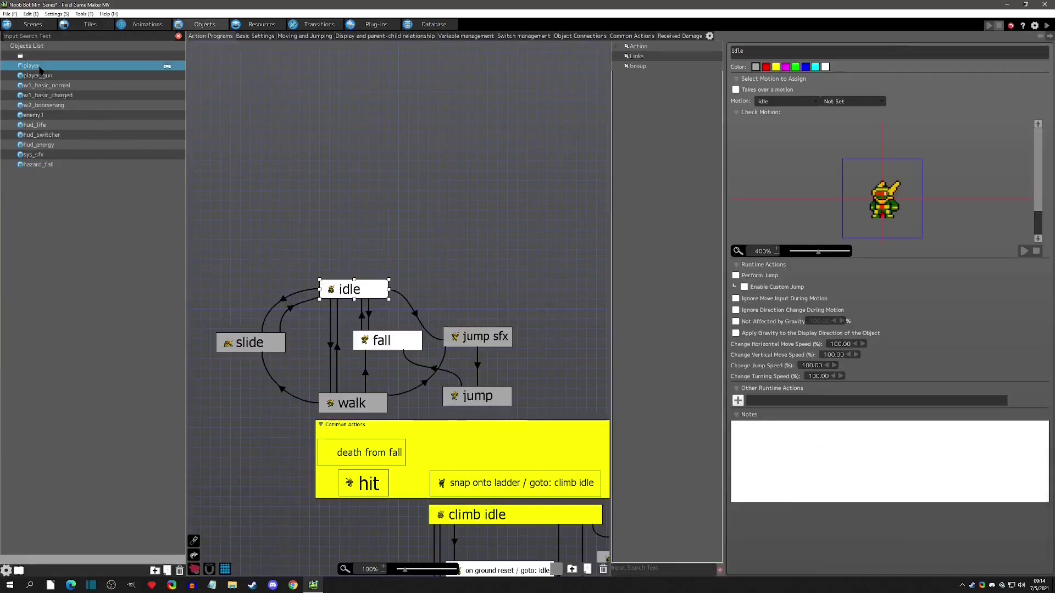
pyautogui.click(632, 36)
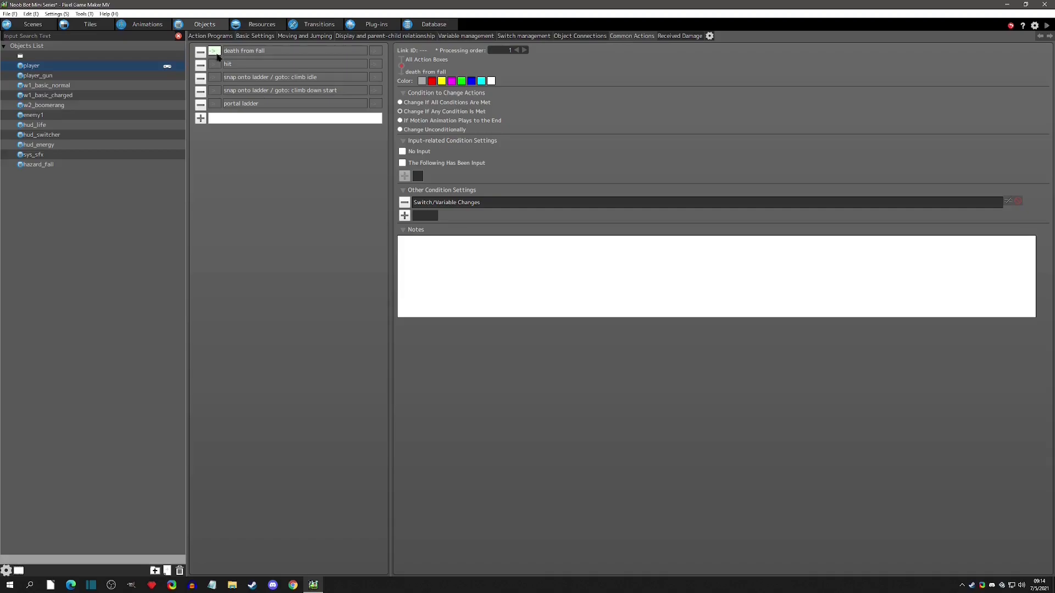
pyautogui.doubleClick(473, 203)
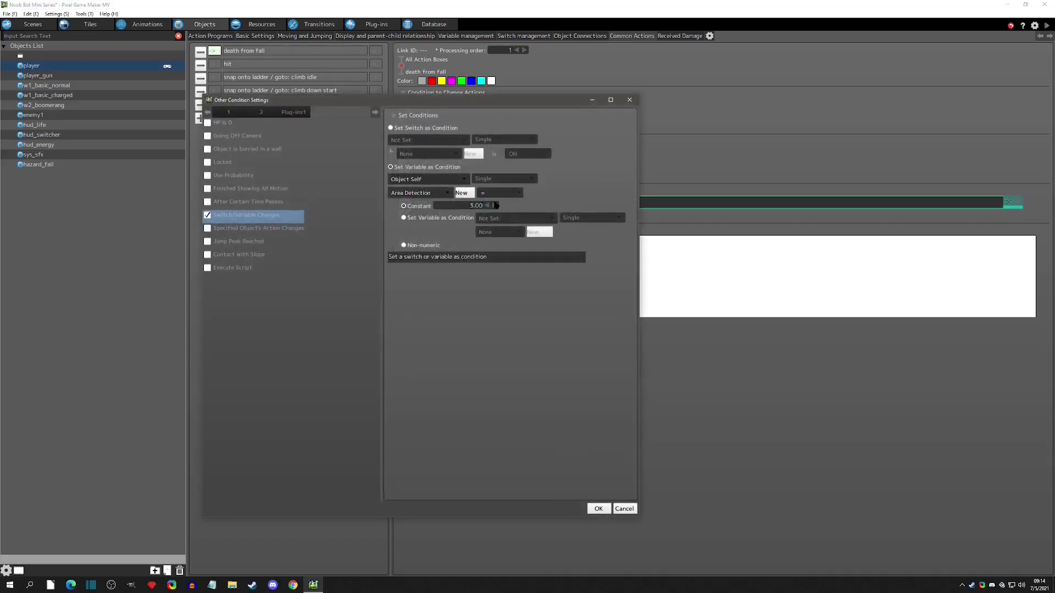
pyautogui.click(657, 117)
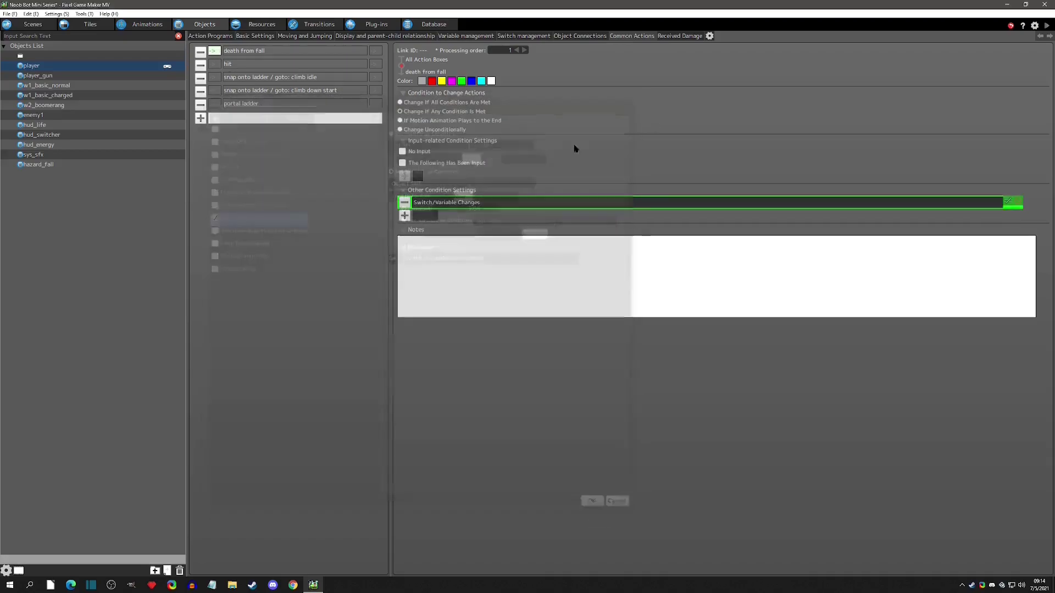
pyautogui.click(405, 216)
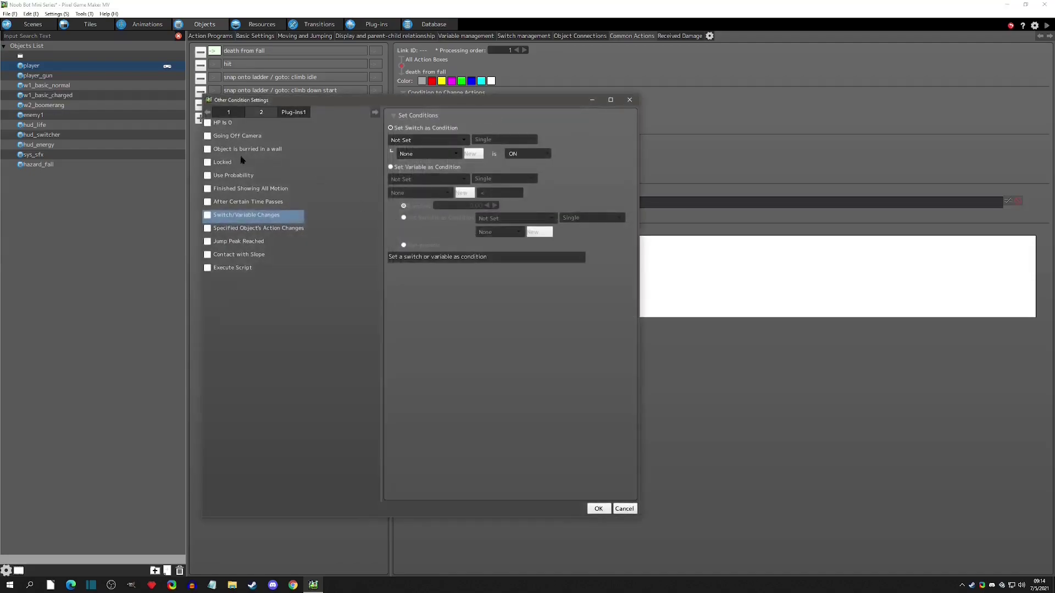
pyautogui.click(260, 112)
pyautogui.click(208, 124)
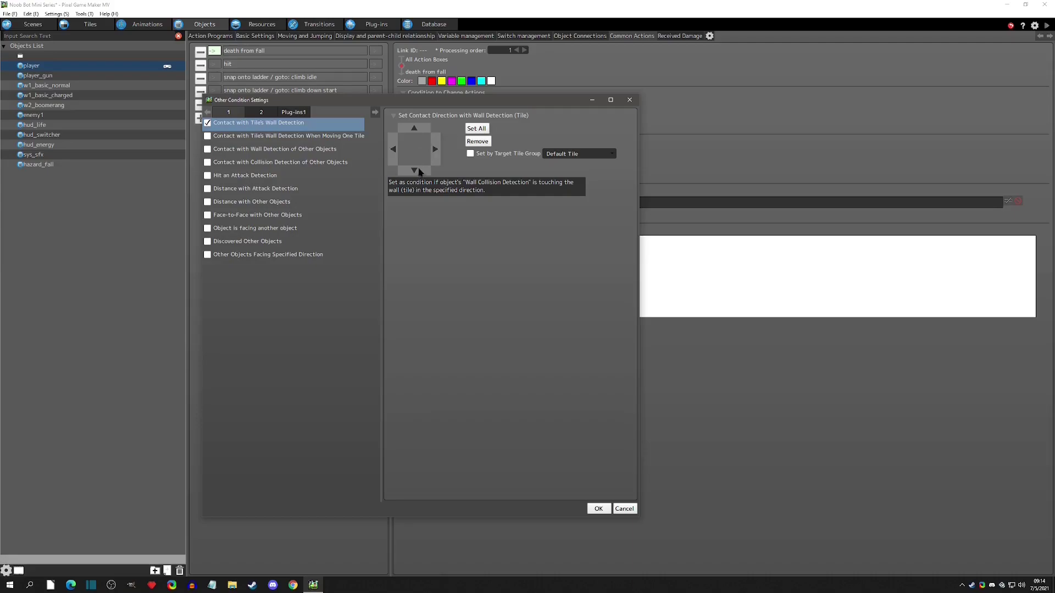
pyautogui.click(414, 128)
pyautogui.click(418, 131)
# Step: Choose Contact with Wall Detection of Other Objects as the condition, targeting the specific object hazard_fall
pyautogui.click(208, 150)
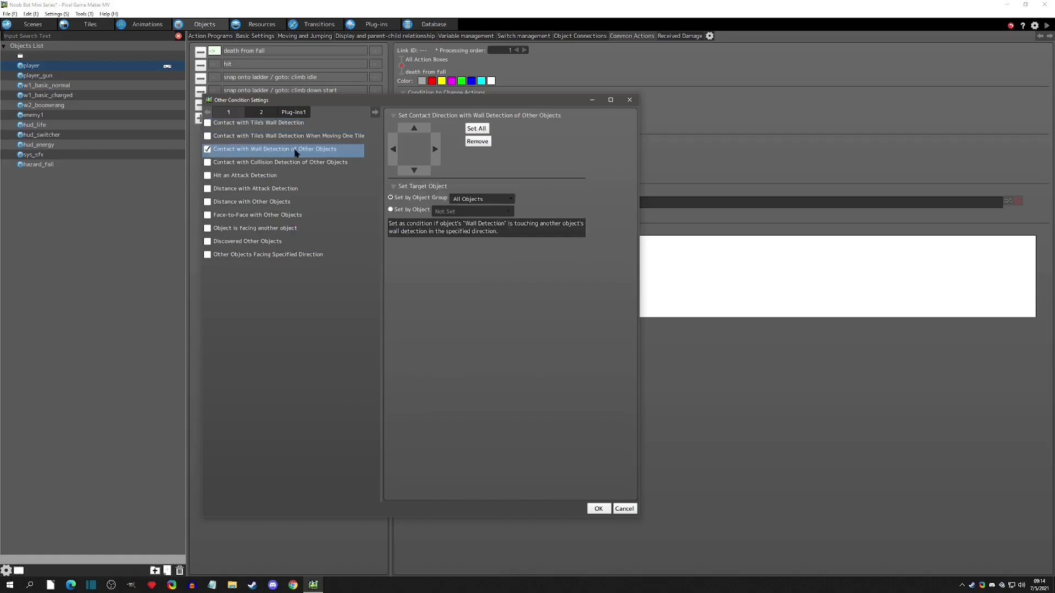
pyautogui.click(468, 200)
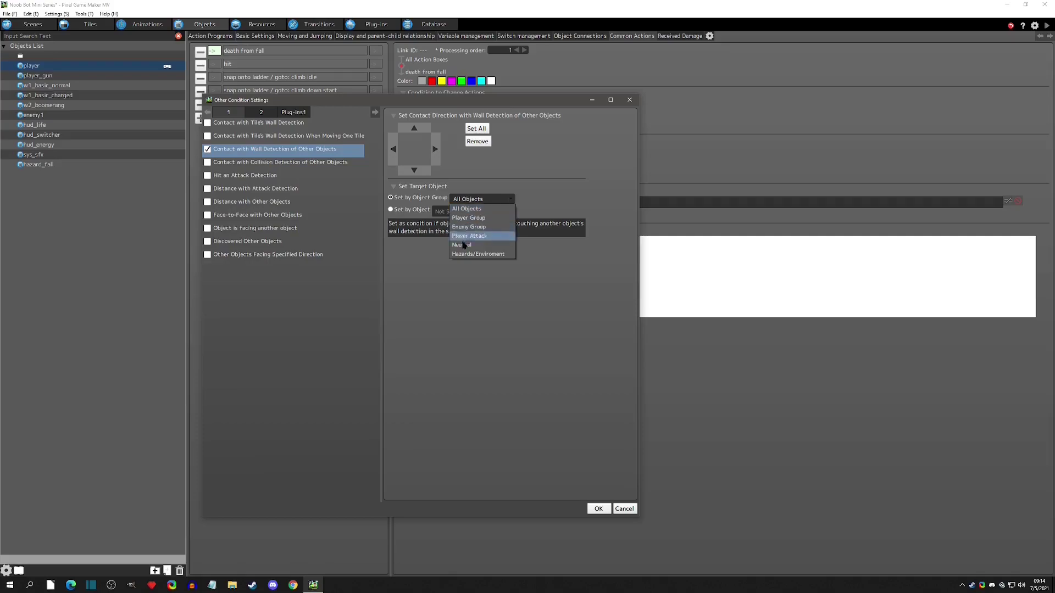
pyautogui.click(409, 209)
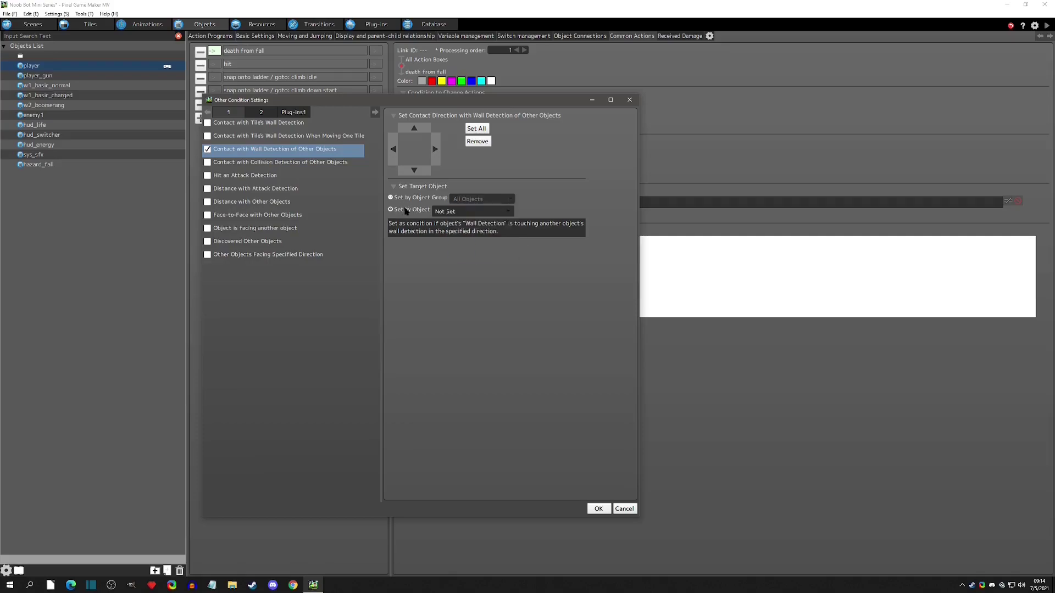
pyautogui.click(446, 211)
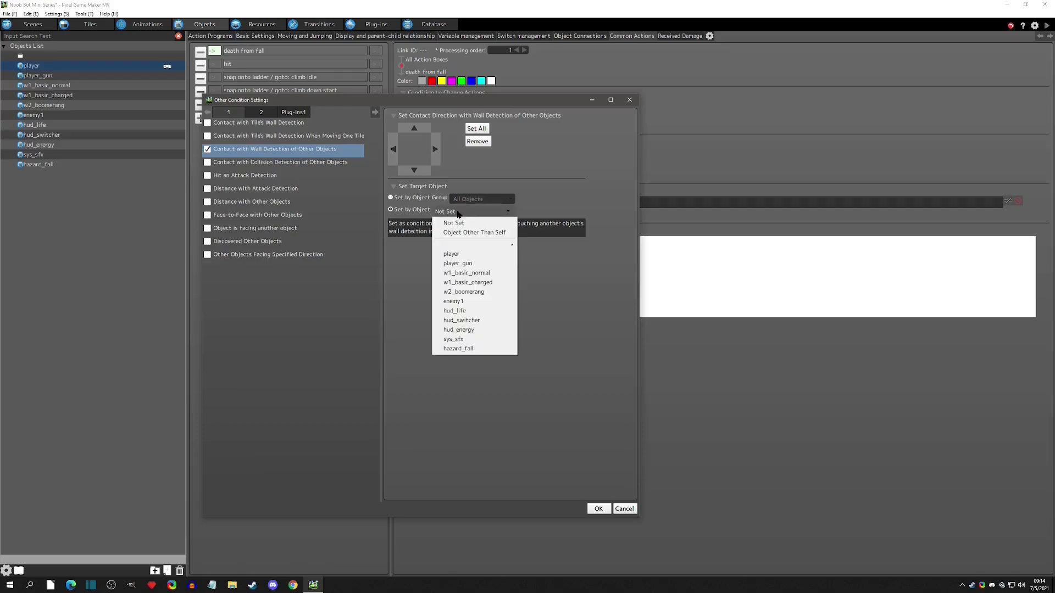
pyautogui.click(470, 349)
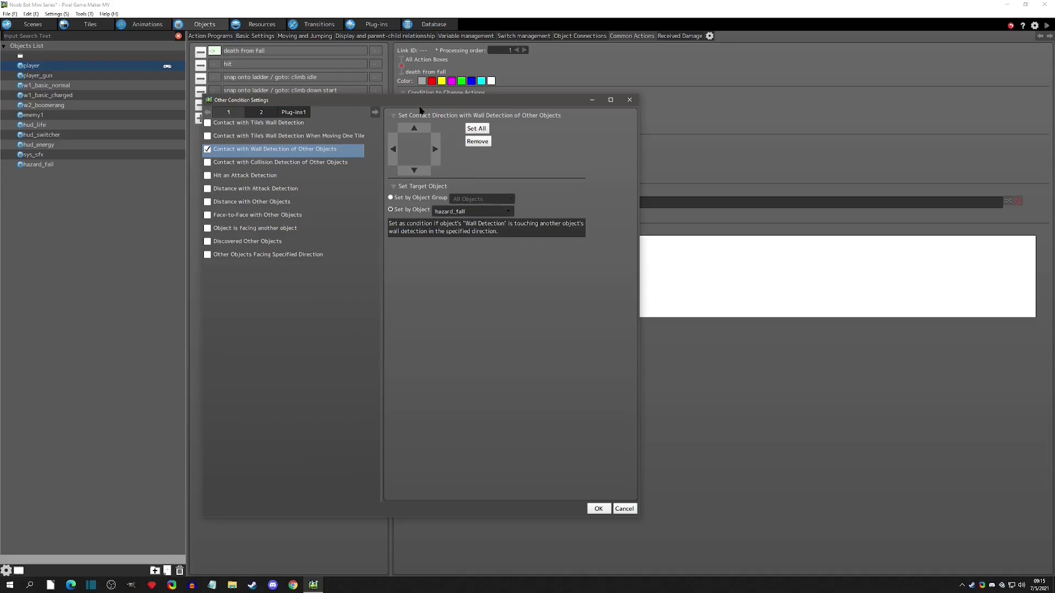
# Step: Set all four contact directions for the hazard_fall wall detection condition and accept it
pyautogui.click(414, 171)
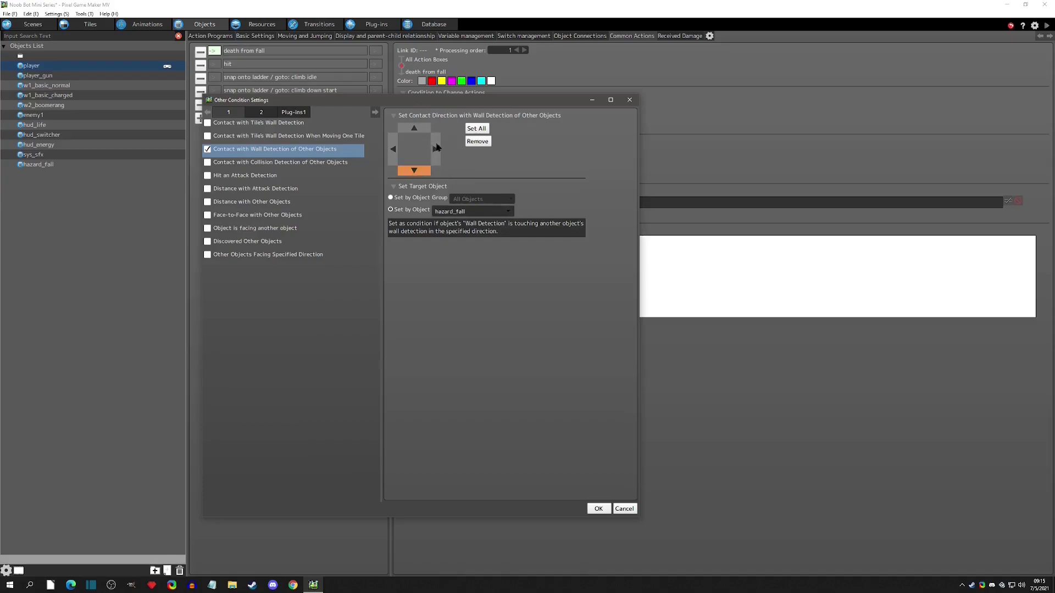
pyautogui.click(418, 171)
pyautogui.click(418, 129)
pyautogui.click(476, 128)
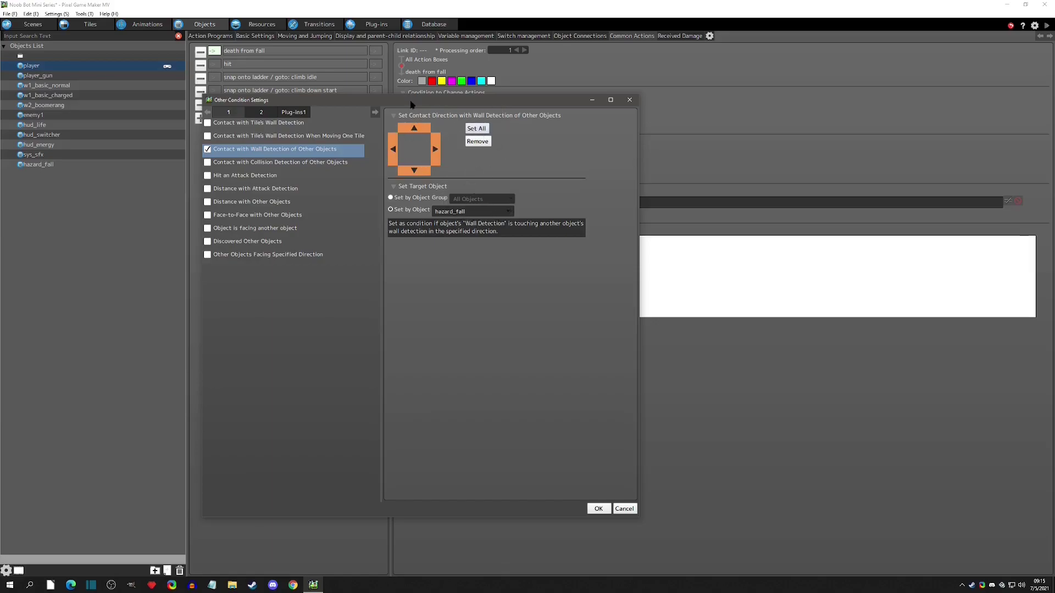
pyautogui.click(598, 508)
# Step: Combine the Switch/Variable Changes and wall detection contact conditions with OR instead of AND
pyautogui.click(1035, 211)
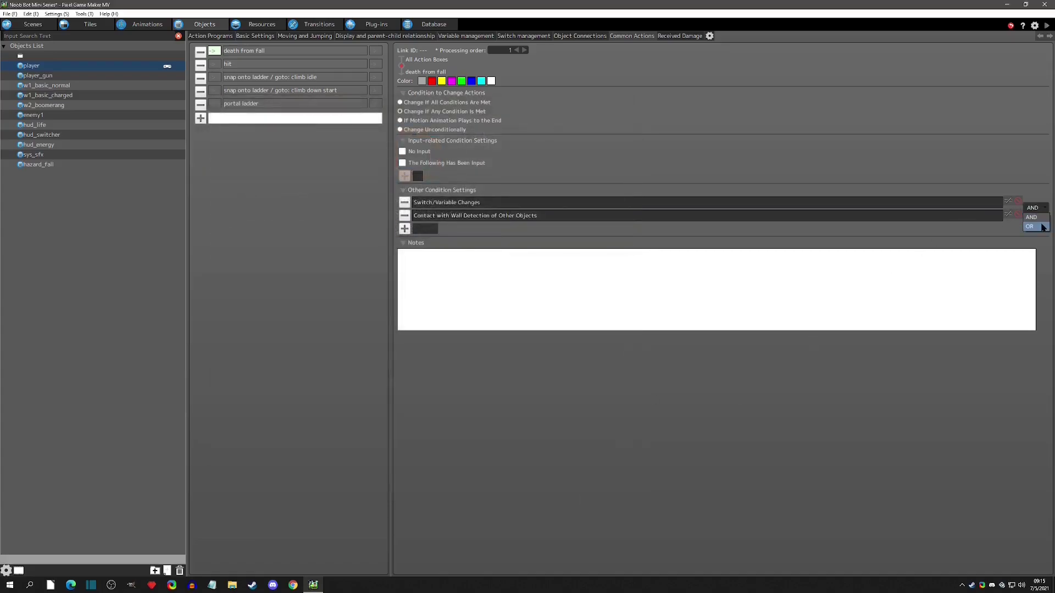
pyautogui.click(1032, 226)
pyautogui.click(577, 204)
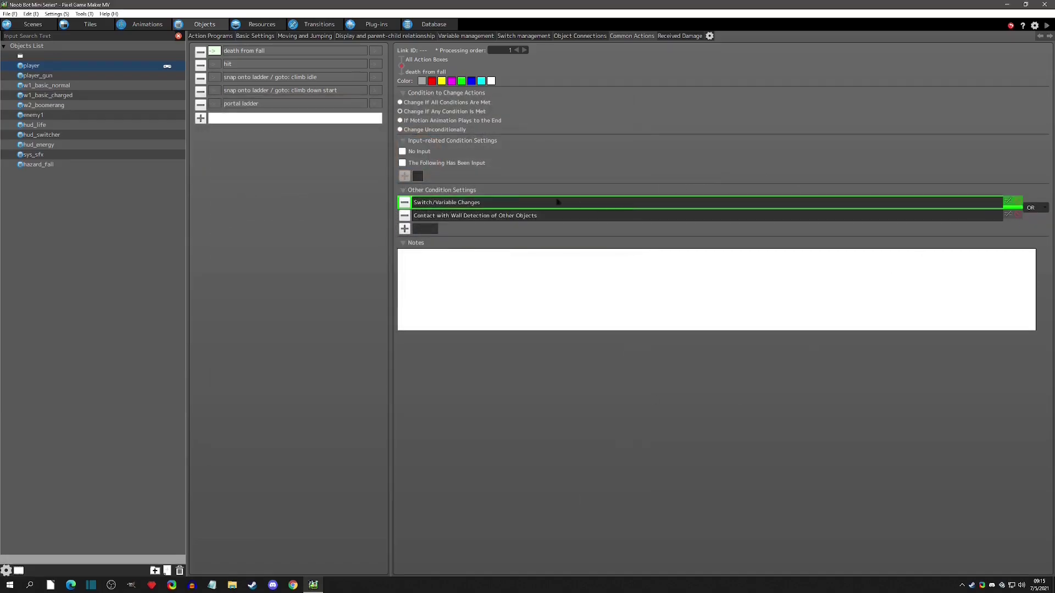
pyautogui.click(503, 217)
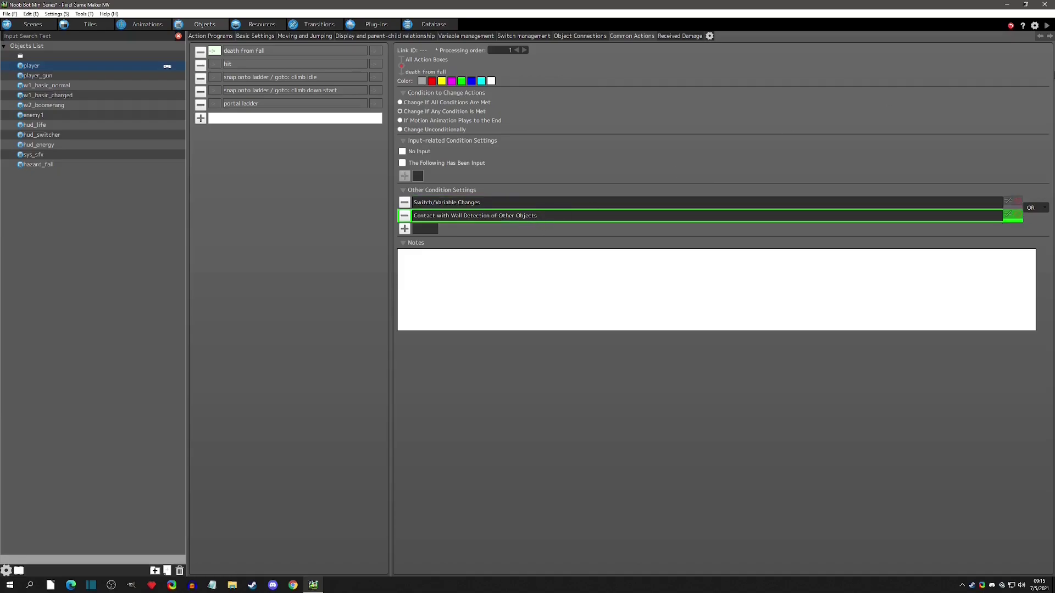
# Step: Test play scene1 by moving the player off the platform toward the pit, and end the test play
pyautogui.click(1046, 25)
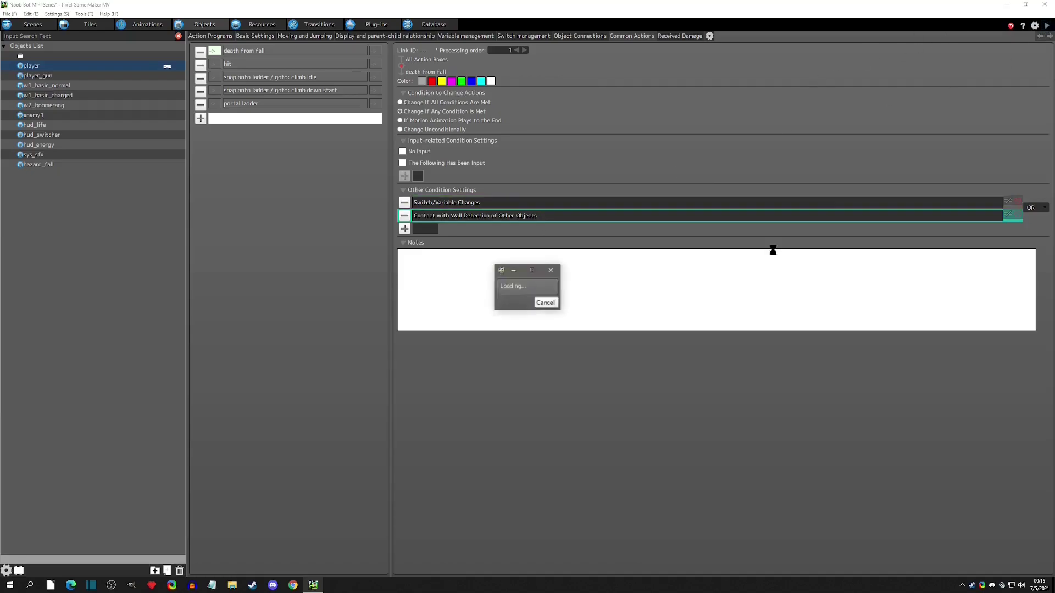
pyautogui.press('Left')
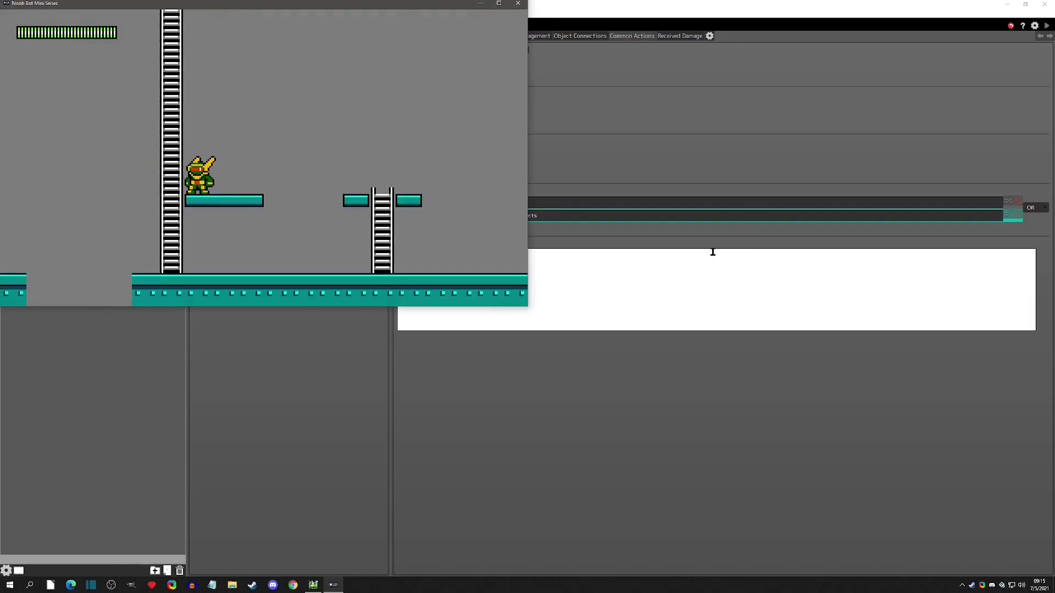
pyautogui.press('Left')
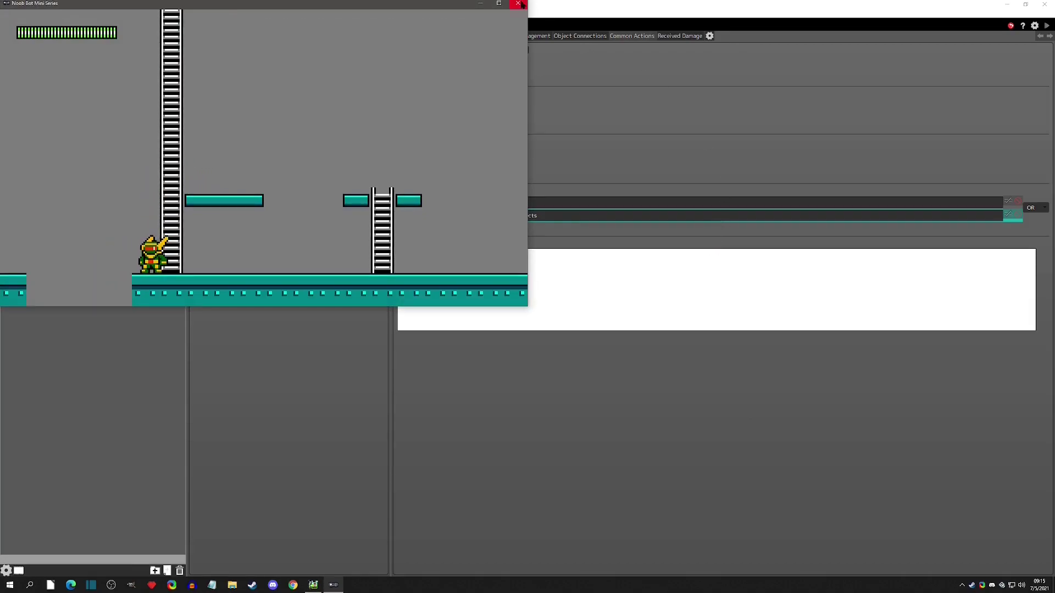
pyautogui.click(518, 4)
# Step: Reduce scene1's height to 1 in its scene settings and accept the change
pyautogui.click(33, 24)
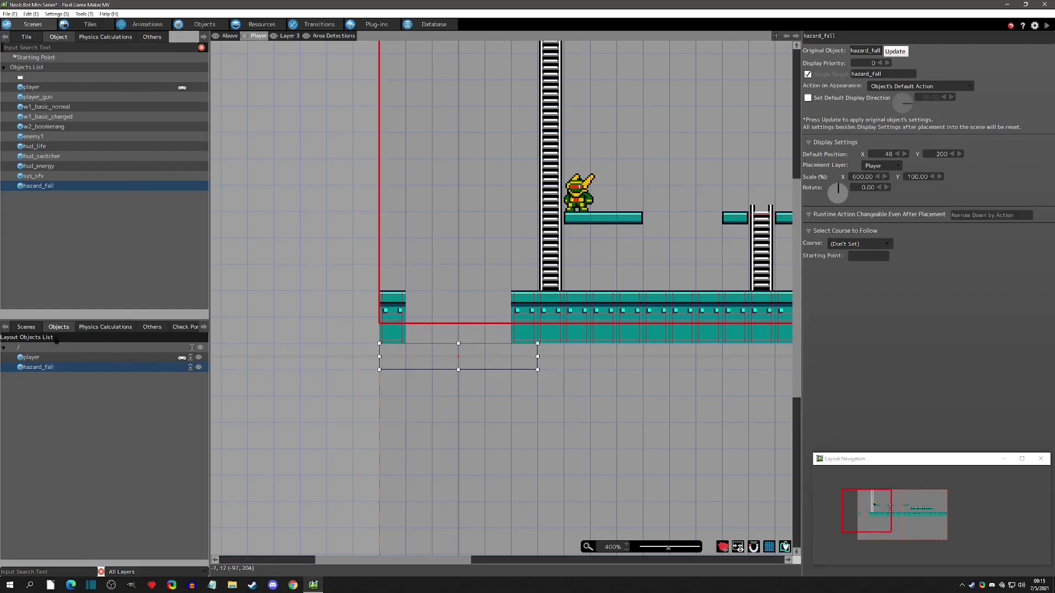
pyautogui.click(31, 327)
pyautogui.rightClick(55, 366)
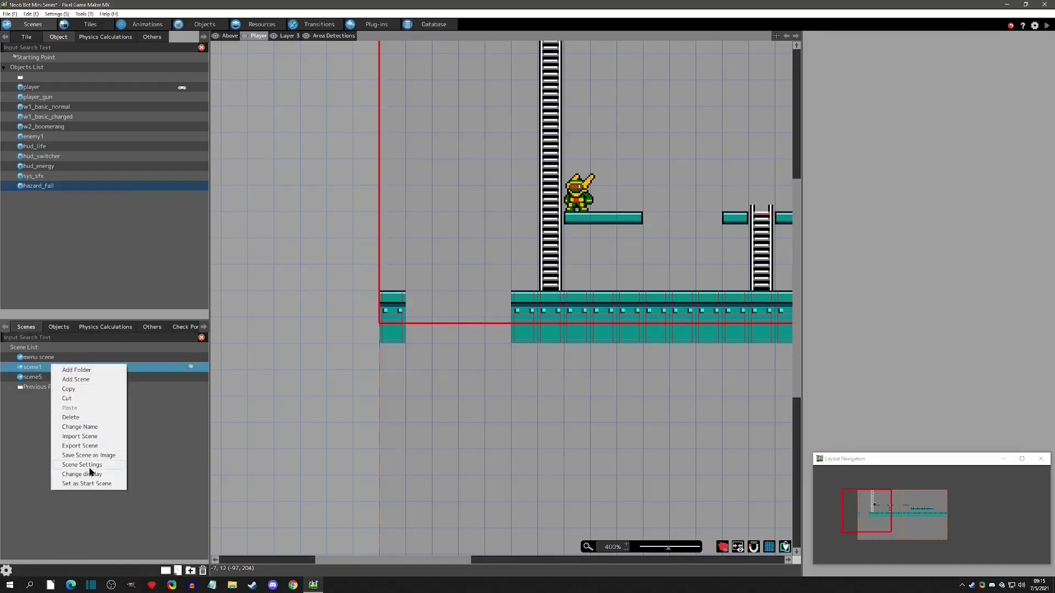
pyautogui.click(91, 471)
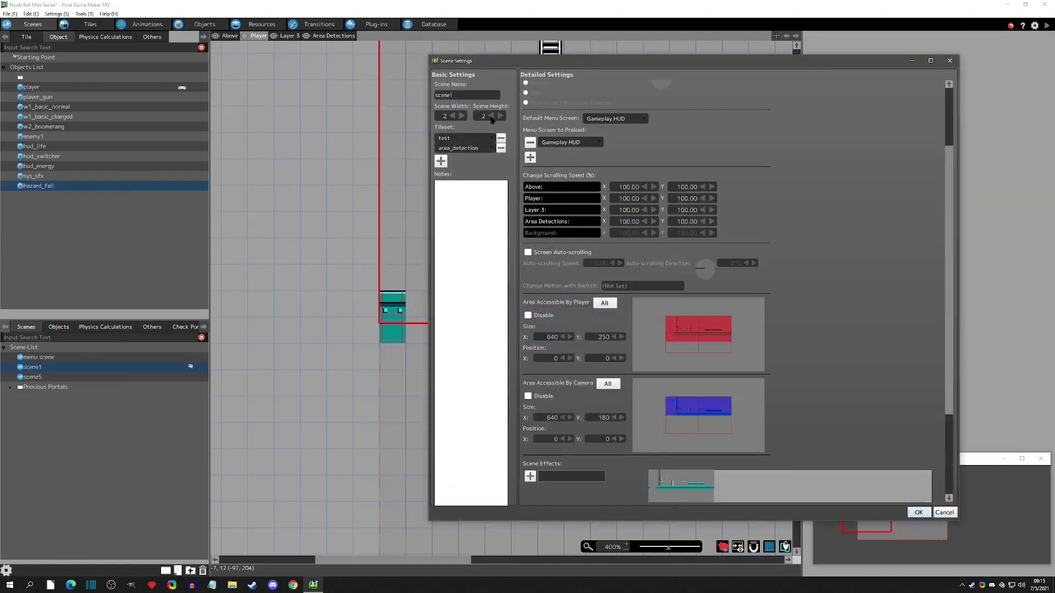
pyautogui.click(491, 116)
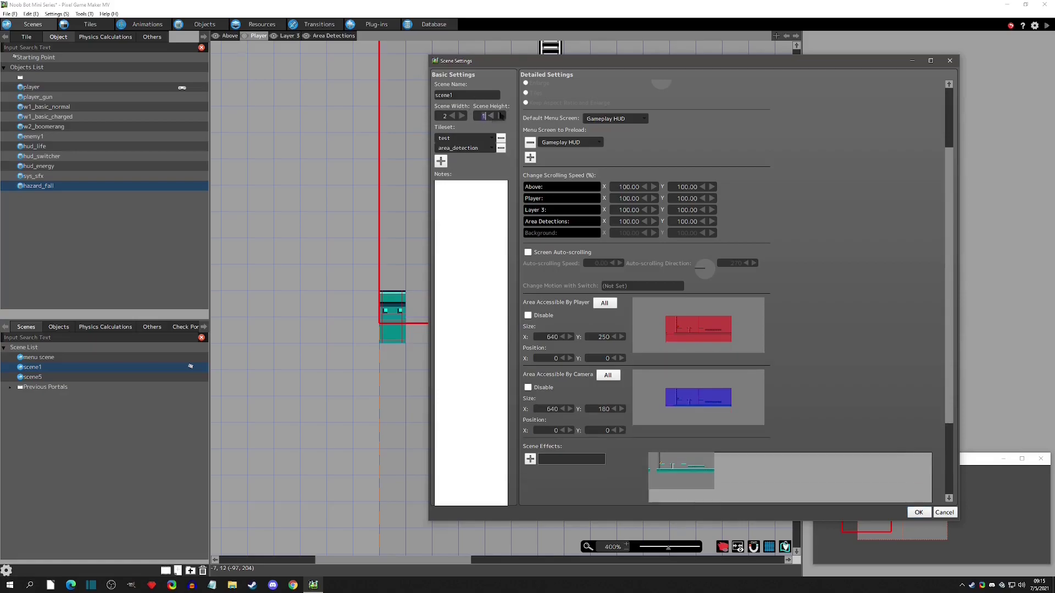
pyautogui.click(918, 512)
# Step: Check the hazard_fall object beneath the pit against scene1's player-accessible and camera-accessible areas in the scene settings
pyautogui.click(460, 351)
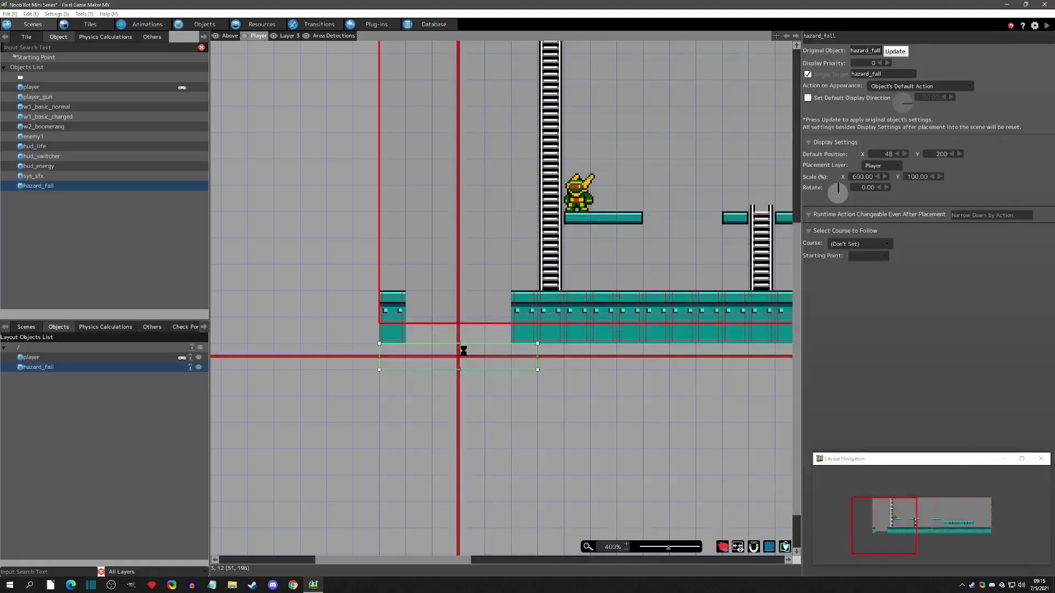
pyautogui.moveTo(447, 365); pyautogui.dragTo(535, 356)
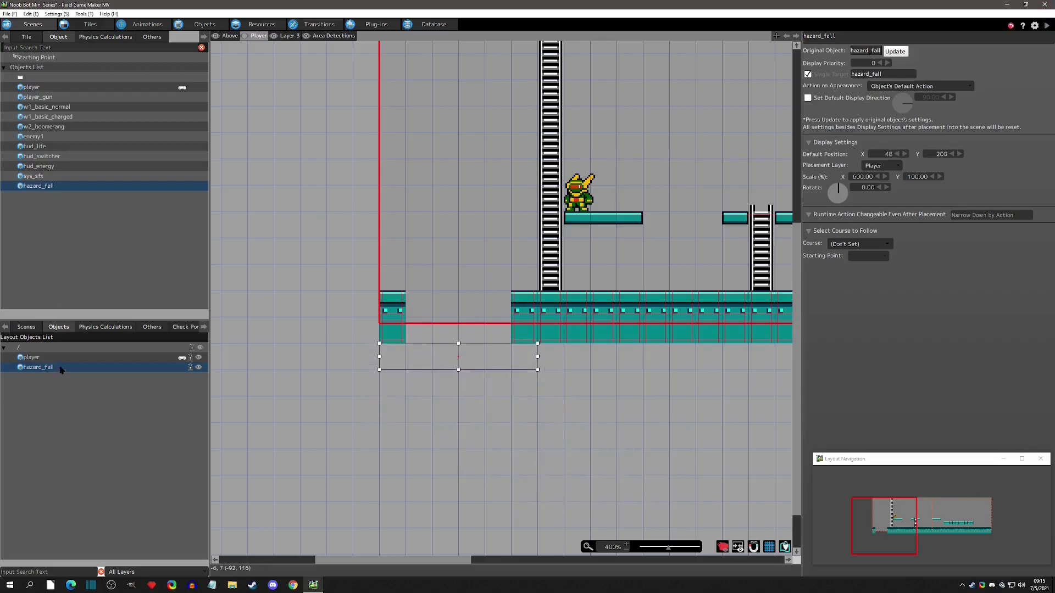
pyautogui.click(33, 327)
pyautogui.rightClick(50, 372)
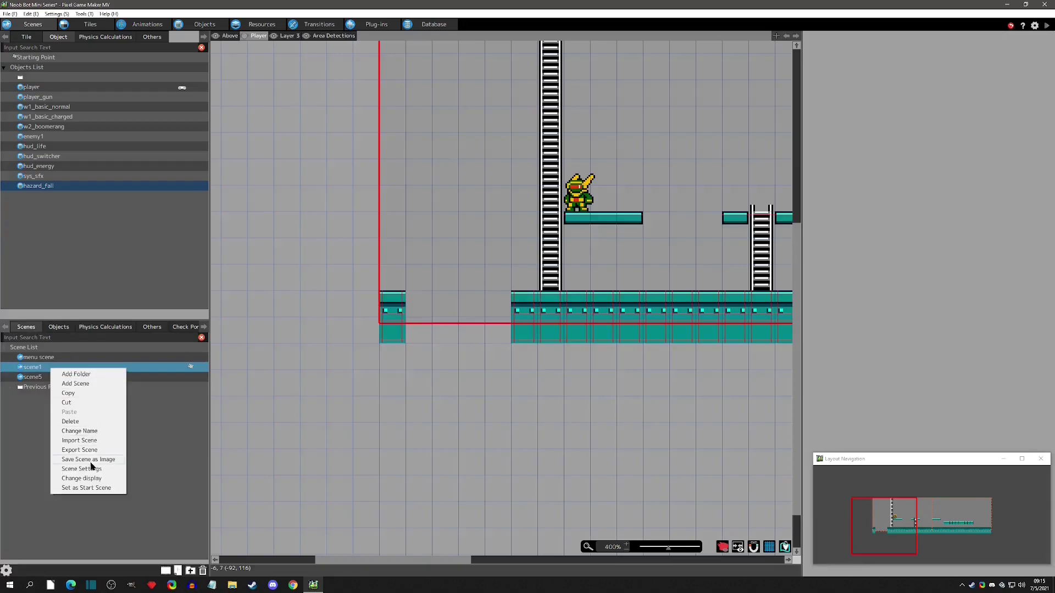
pyautogui.click(93, 468)
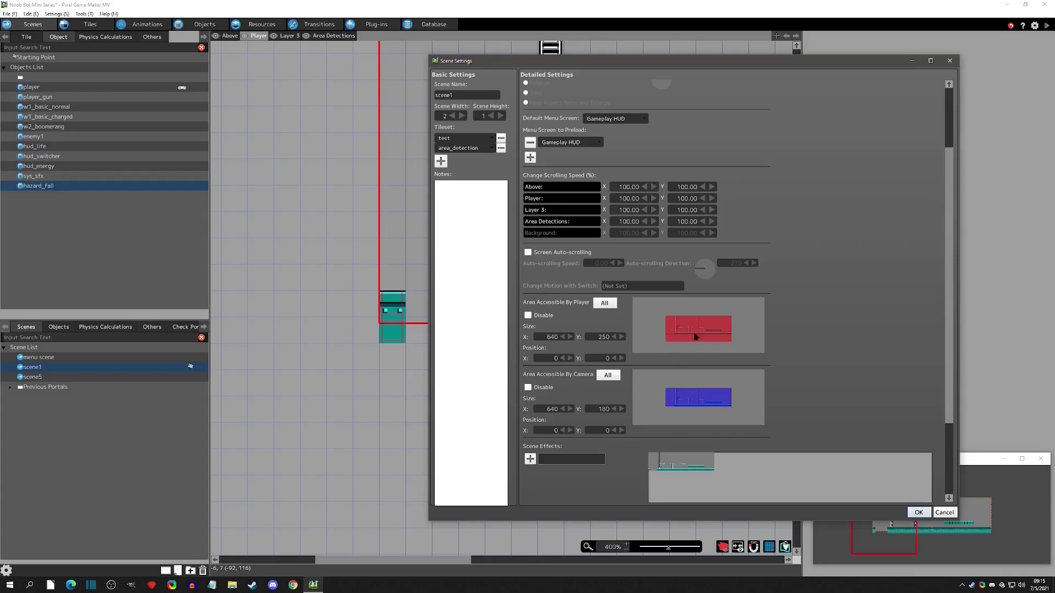
pyautogui.click(927, 511)
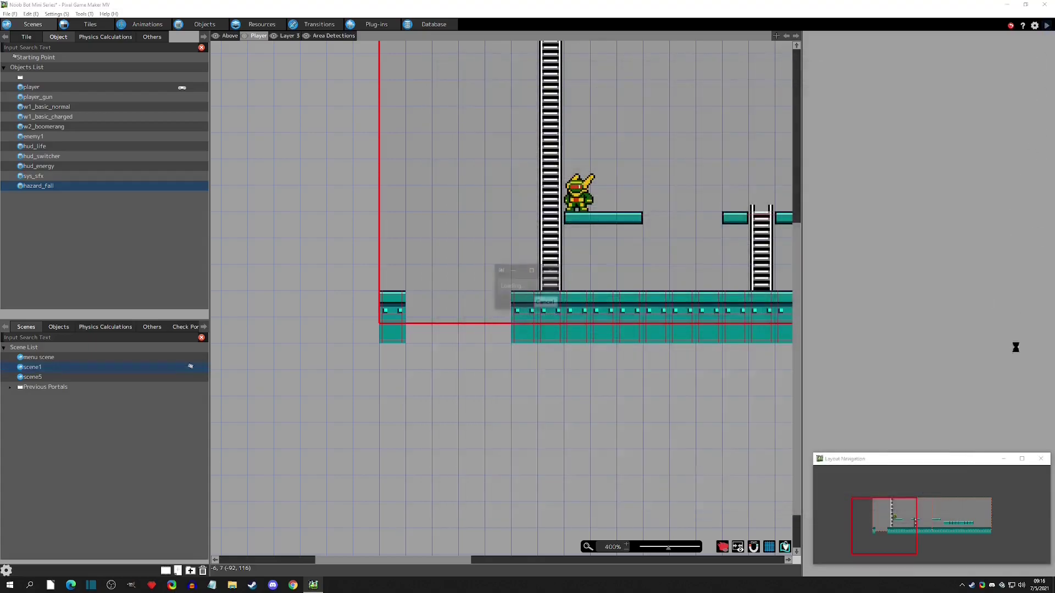
# Step: Test play scene1 by moving the player into the pit, and end the test play
pyautogui.press('Left')
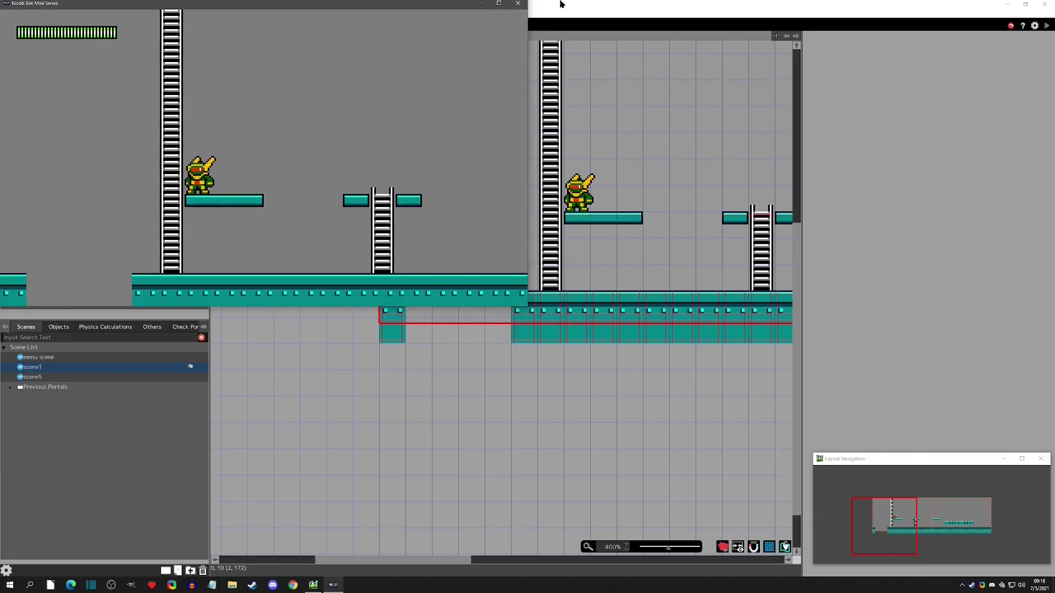
pyautogui.click(518, 3)
# Step: Stretch the hazard_fall object beneath the floor so it spans the full width of scene1
pyautogui.moveTo(674, 193); pyautogui.dragTo(635, 278, button='middle')
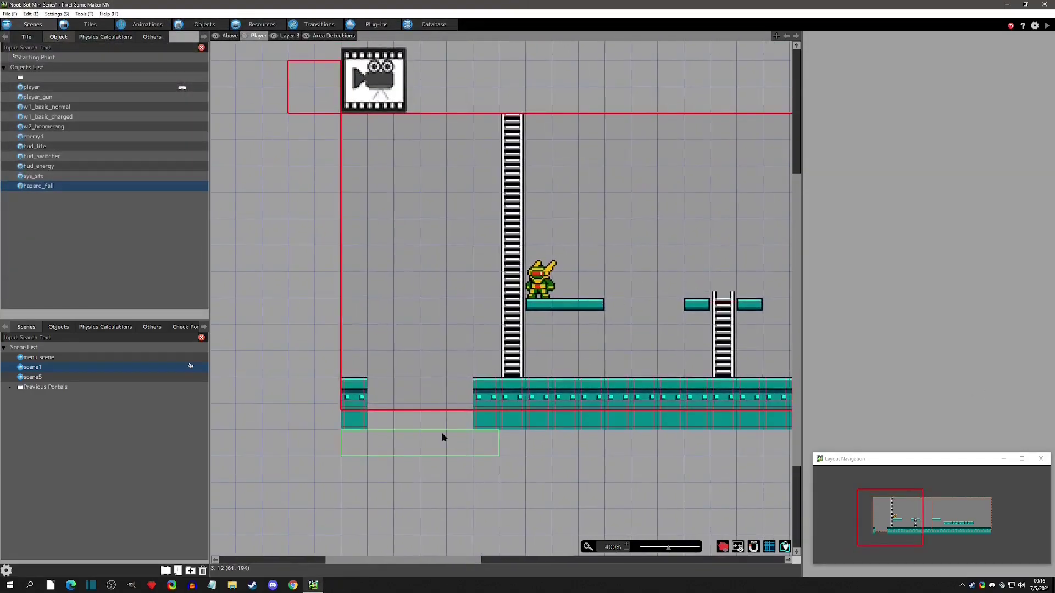
pyautogui.click(442, 438)
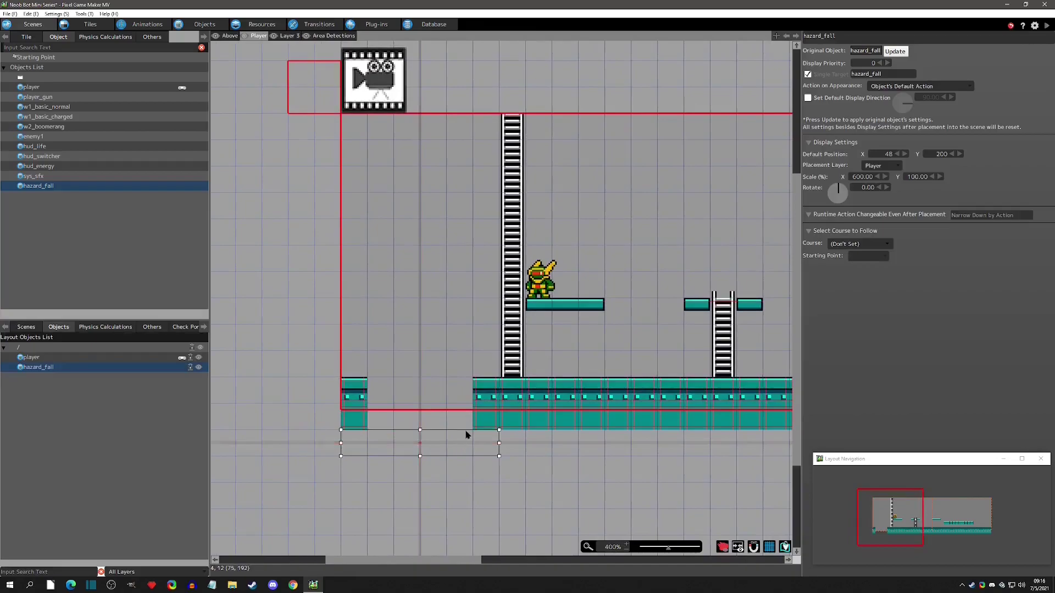
pyautogui.scroll(-3, 462, 440)
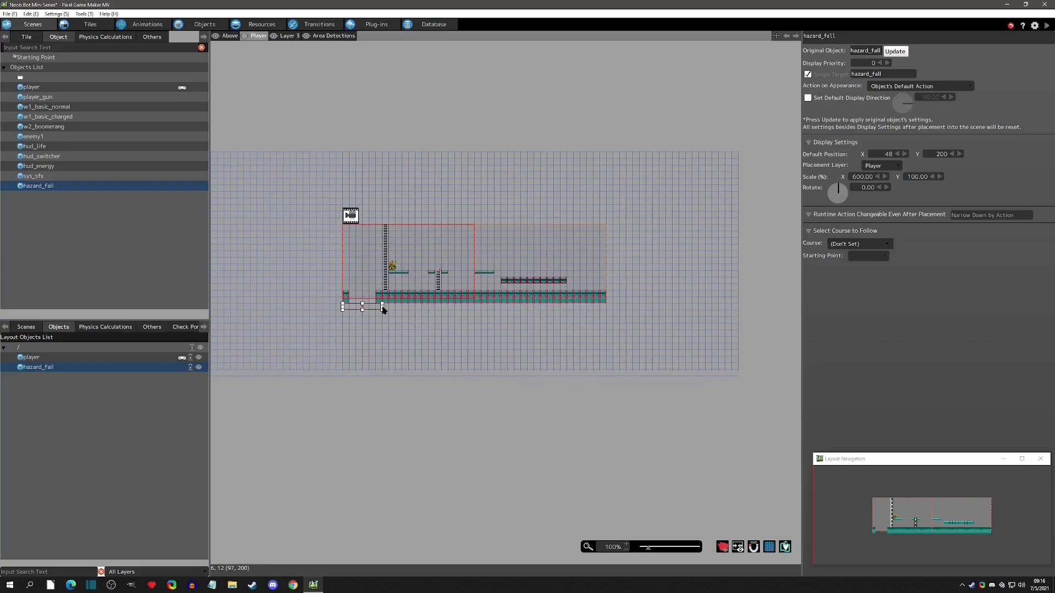
pyautogui.click(383, 309)
pyautogui.moveTo(383, 309); pyautogui.dragTo(606, 312)
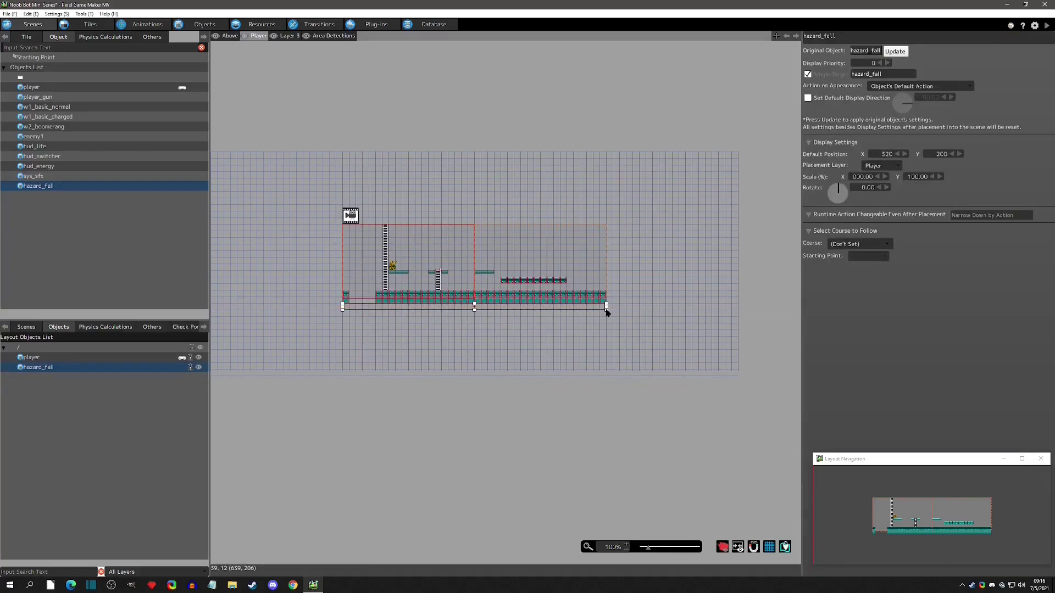
# Step: Shrink hazard_fall back to the pit area with a horizontal scale of 600% and default position X 48, Y 200
pyautogui.moveTo(606, 312); pyautogui.dragTo(379, 309)
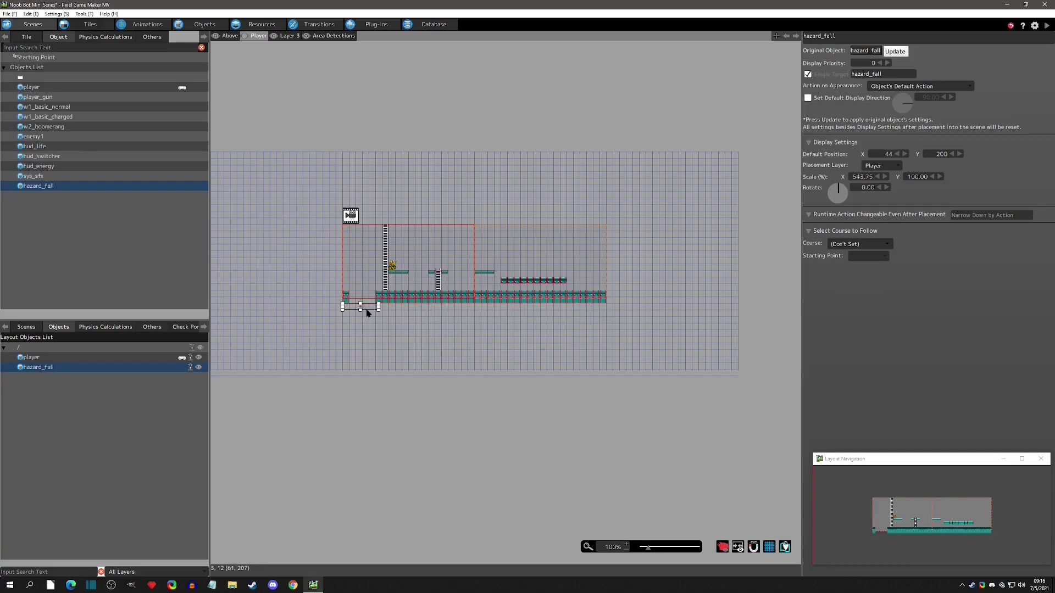
pyautogui.scroll(4, 367, 313)
pyautogui.moveTo(508, 367); pyautogui.dragTo(496, 368)
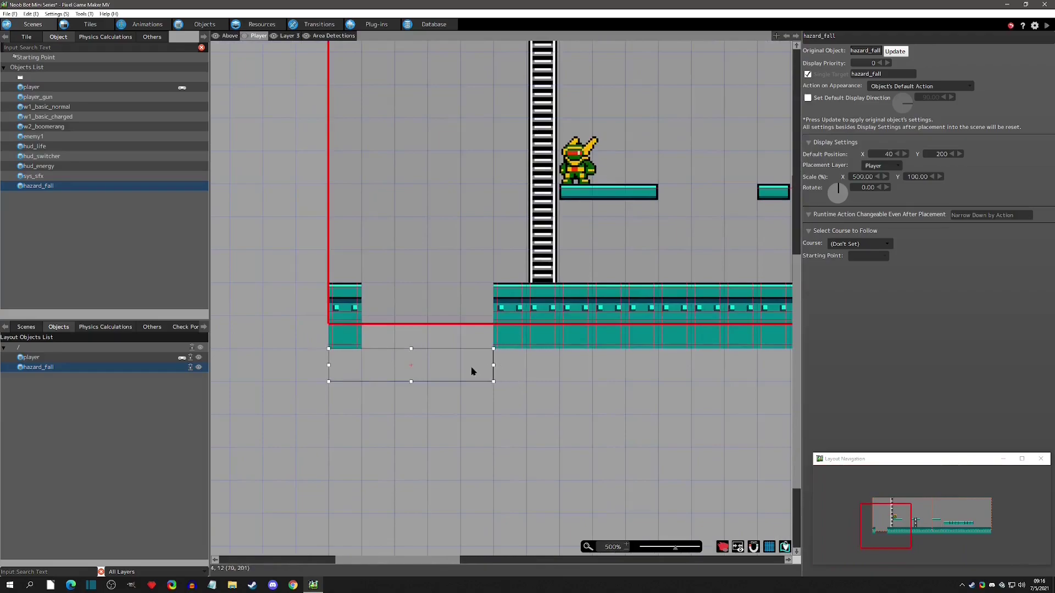
pyautogui.moveTo(493, 370); pyautogui.dragTo(528, 367)
pyautogui.scroll(-1, 506, 418)
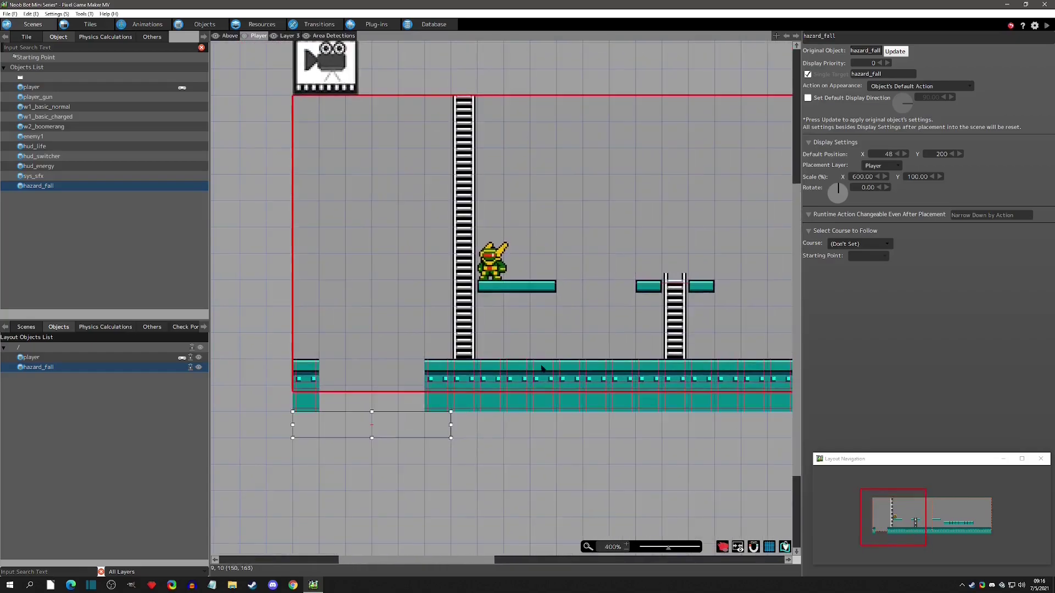